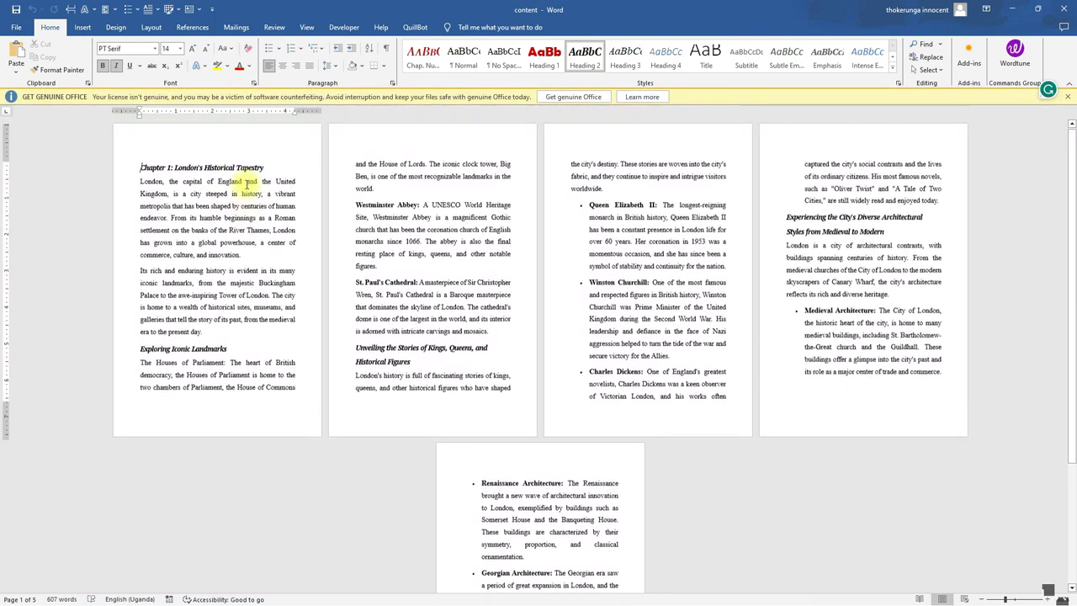
# Close the yellow GET GENUINE OFFICE banner above the London history document.
pyautogui.click(1067, 96)
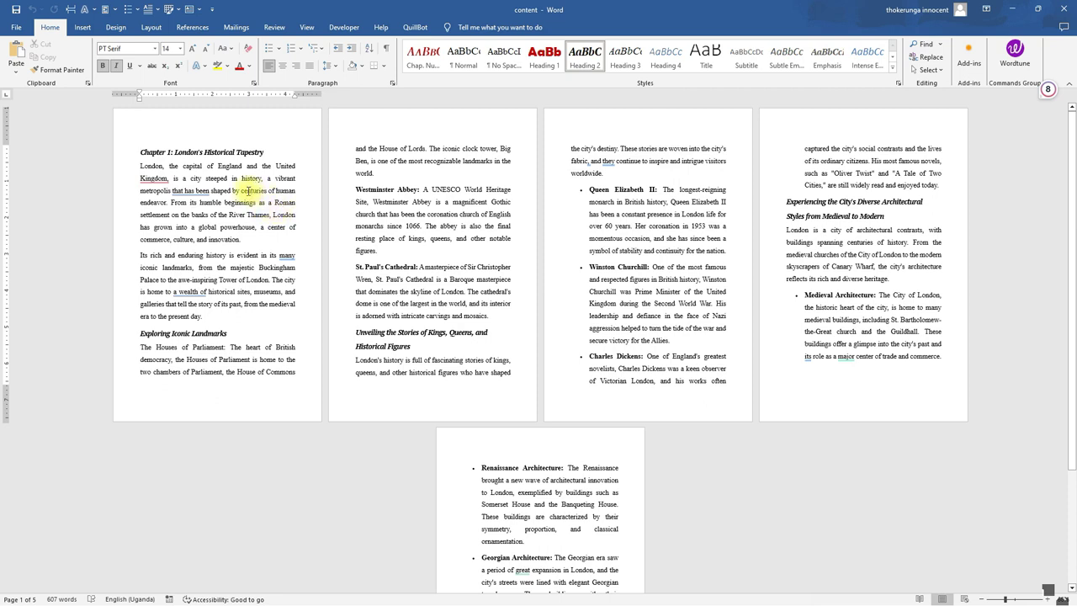
# Try Normal on the Chapter 1 heading, undo it, then bring up the Normal style's options.
pyautogui.click(467, 59)
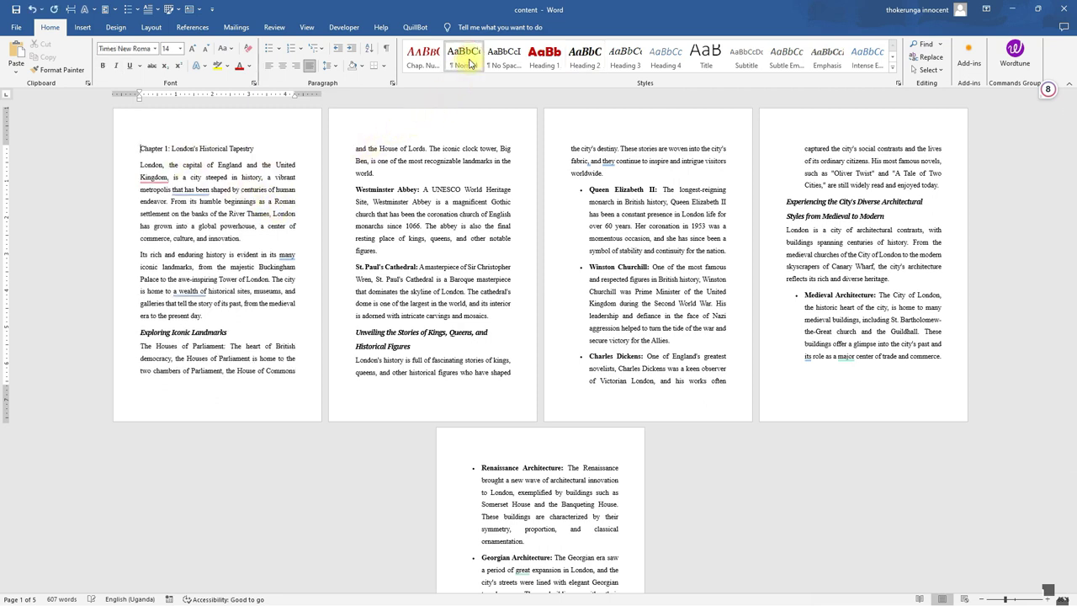
pyautogui.click(32, 9)
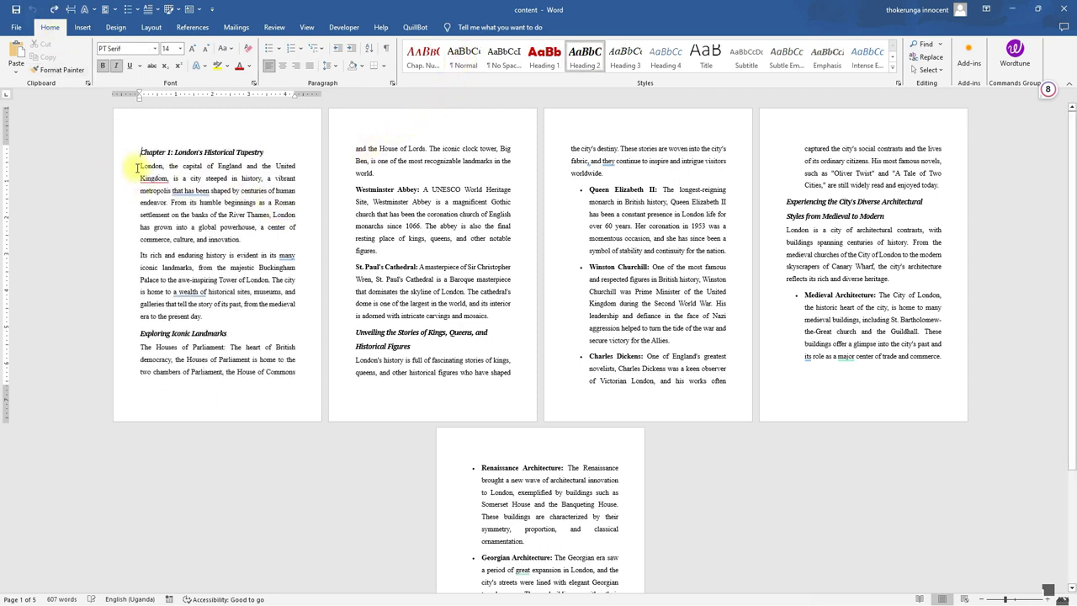
pyautogui.click(141, 168)
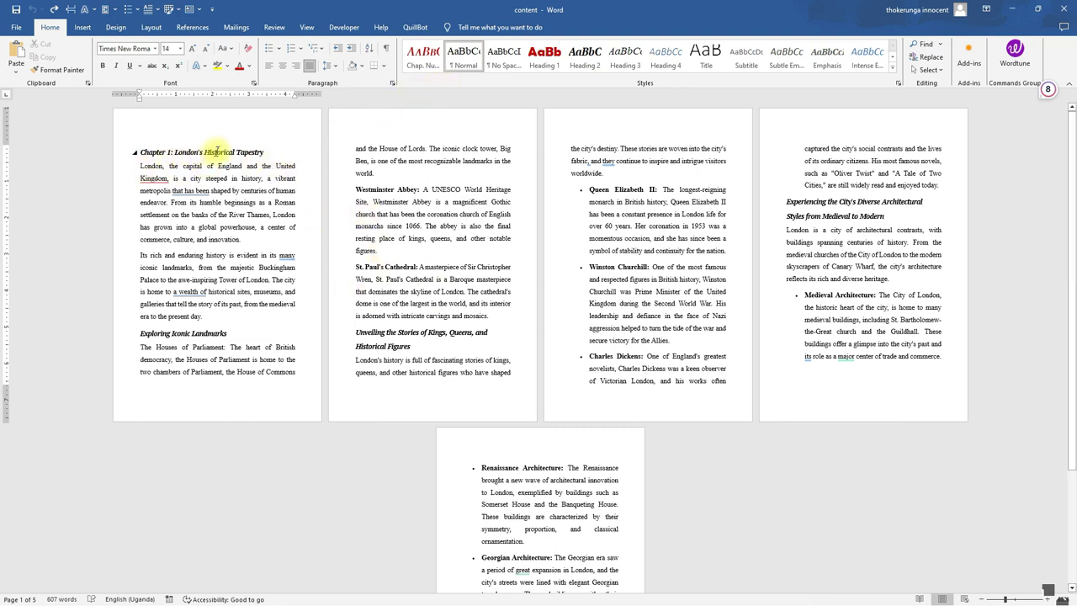
pyautogui.moveTo(267, 151); pyautogui.dragTo(136, 152)
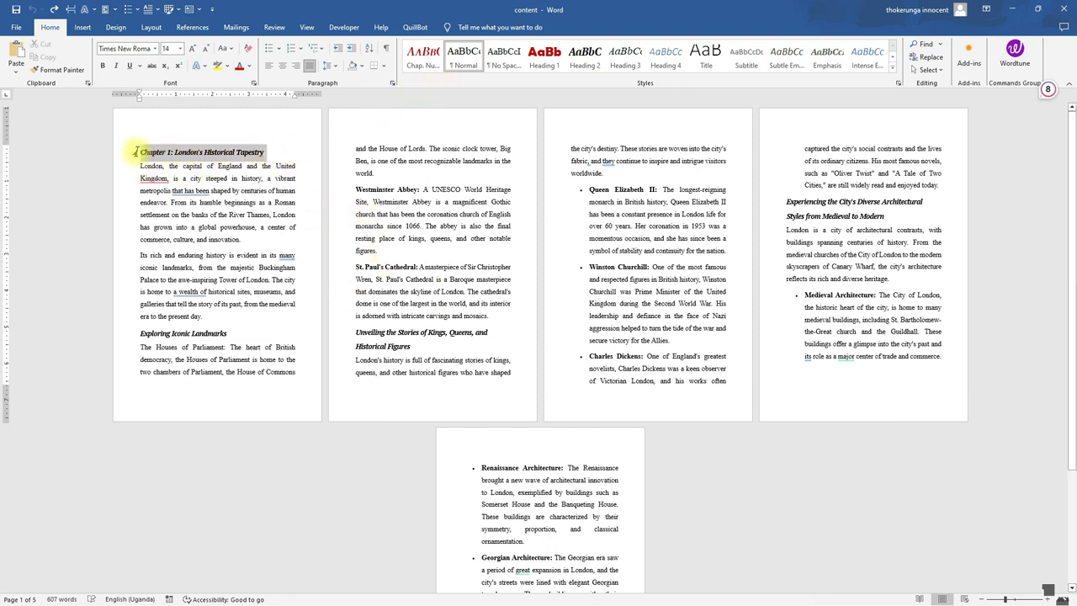
pyautogui.click(240, 333)
pyautogui.click(202, 225)
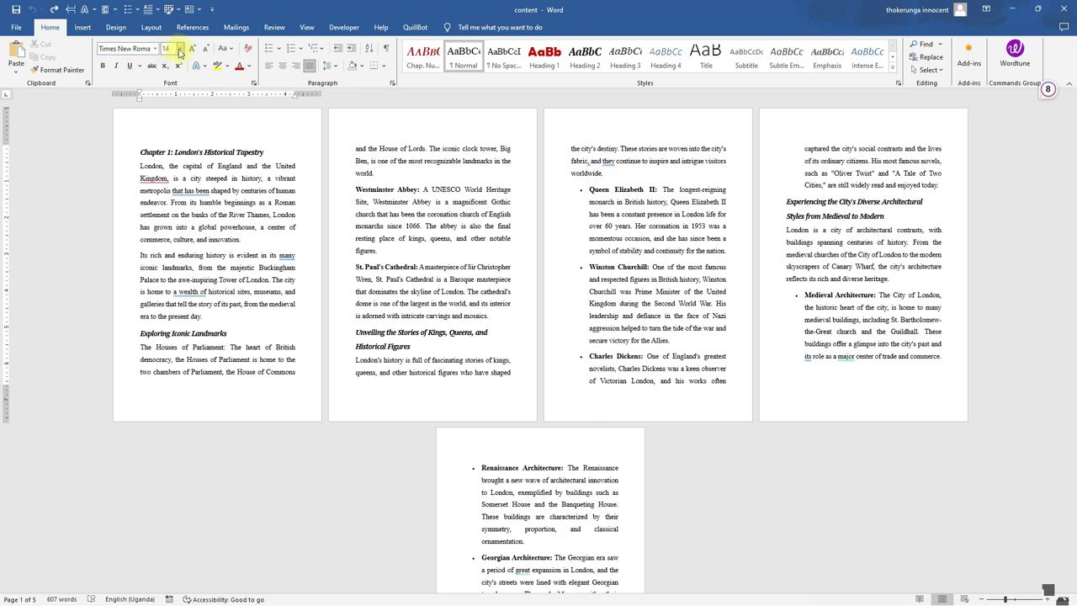
pyautogui.rightClick(452, 53)
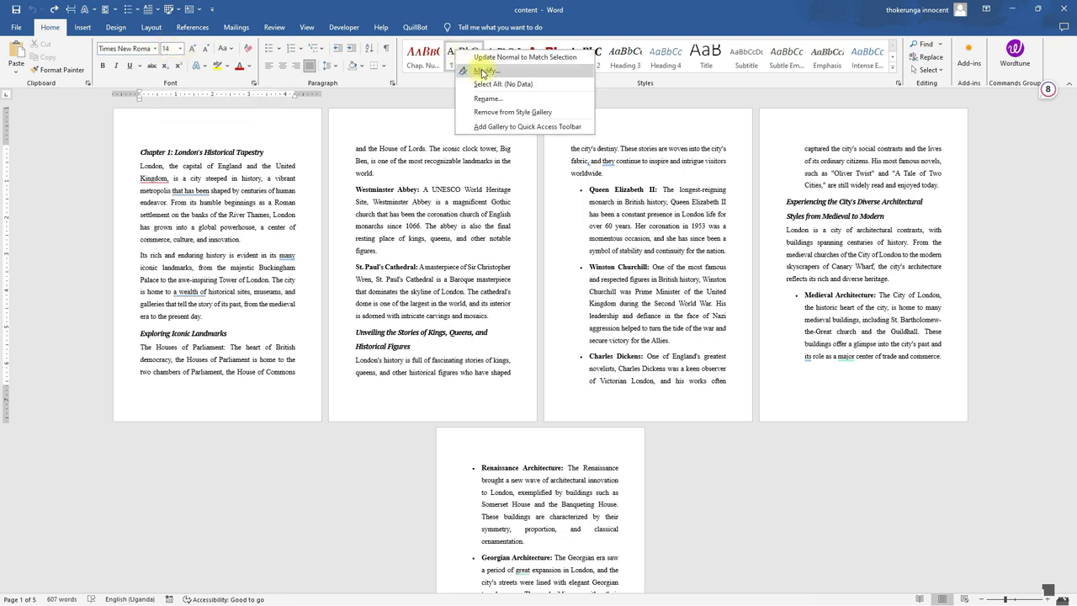
# Set the Normal style to 12 pt for new documents too, then close Word.
pyautogui.click(478, 70)
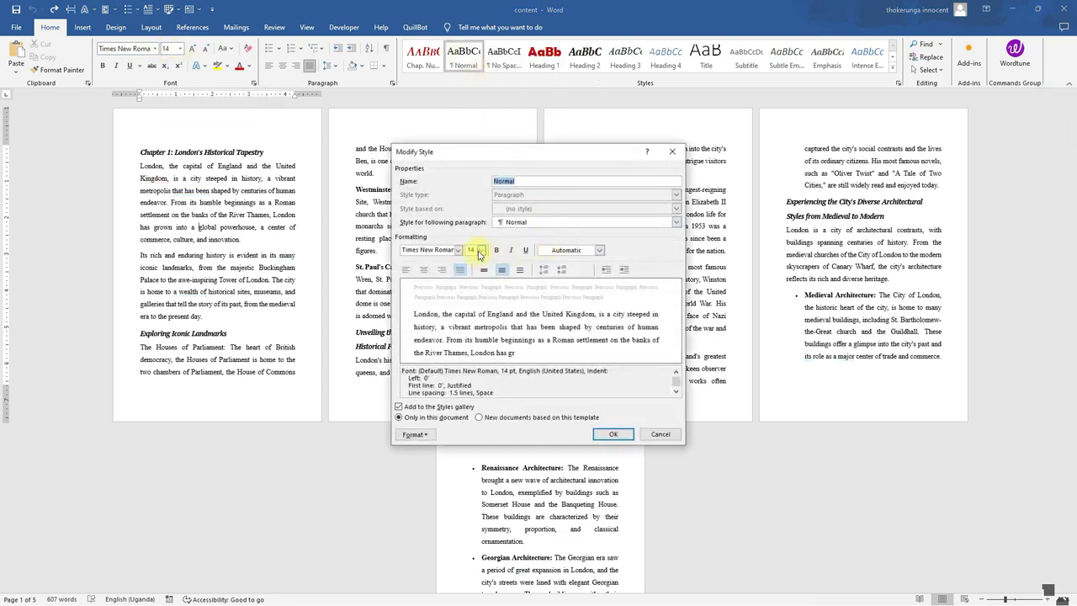
pyautogui.click(482, 250)
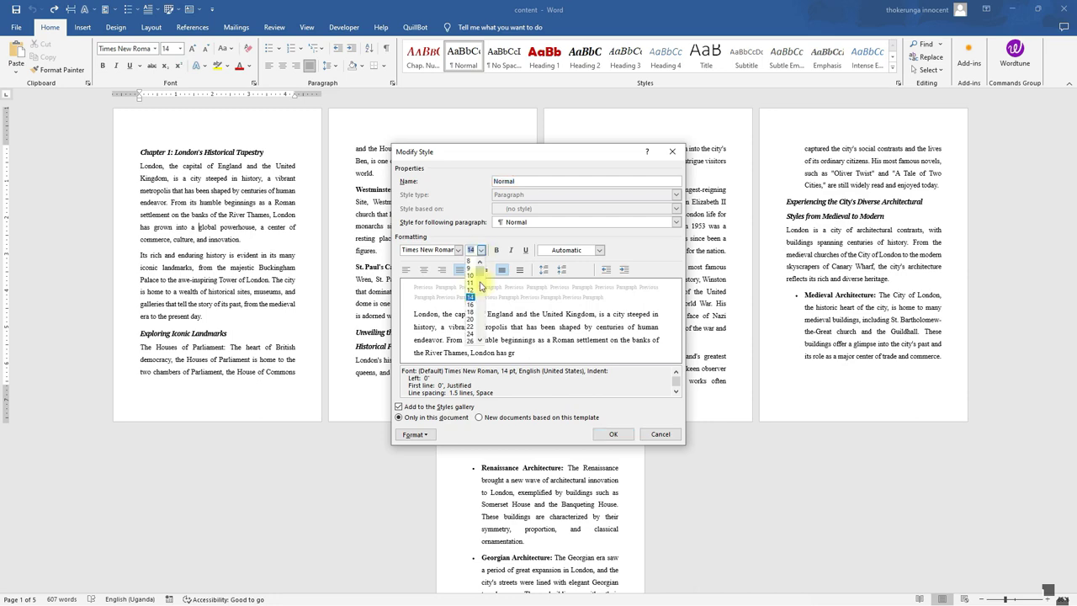
pyautogui.click(470, 290)
pyautogui.click(480, 419)
pyautogui.click(611, 434)
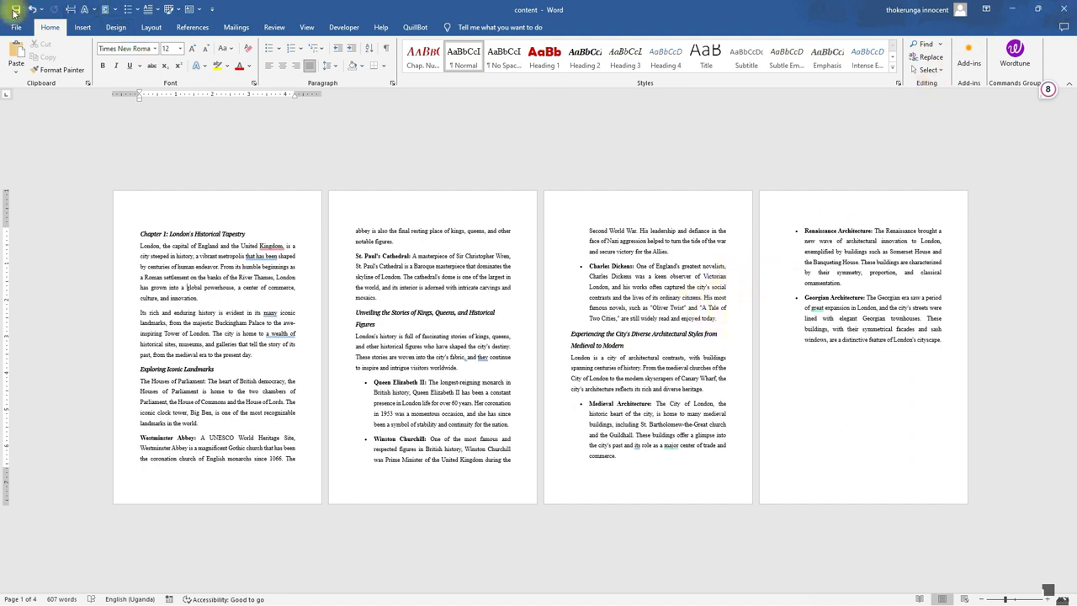
pyautogui.click(1063, 7)
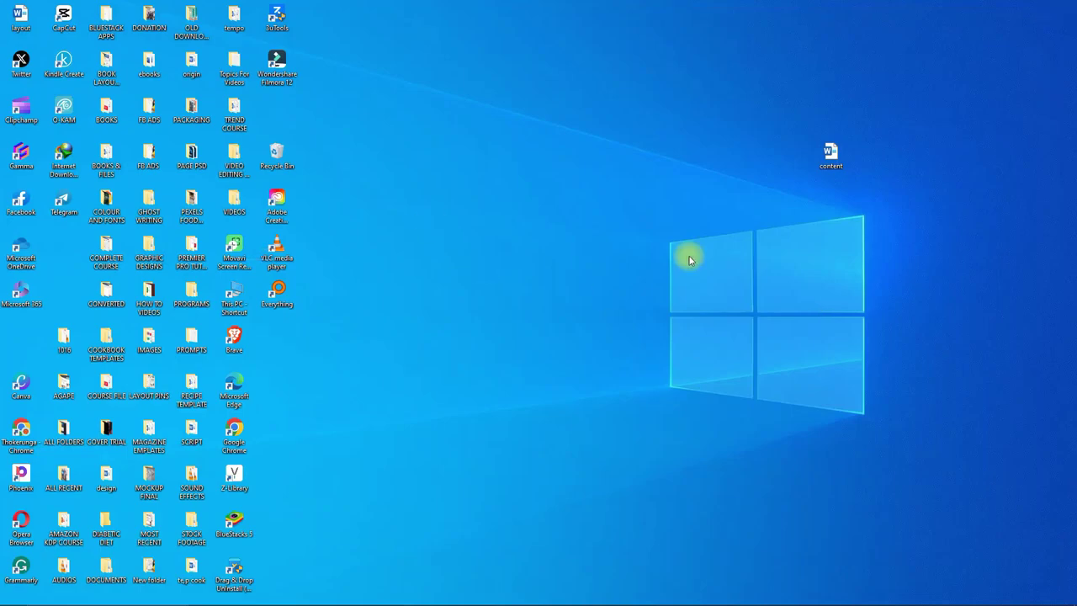
# In Chrome, search Google for 'microsoft' and go to the Microsoft 365 login page.
pyautogui.moveTo(479, 600)
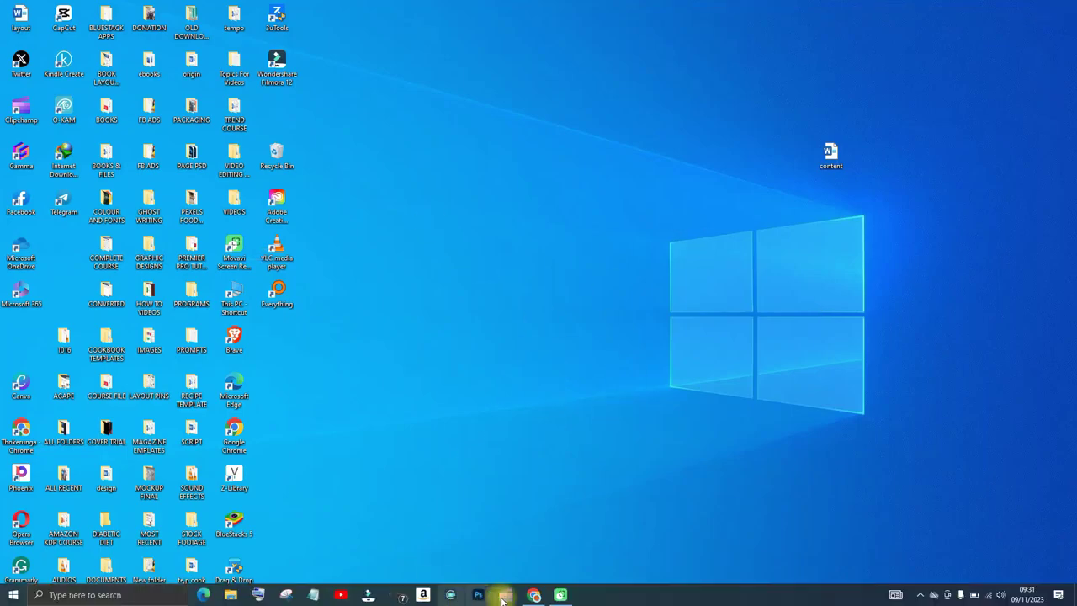
pyautogui.click(535, 596)
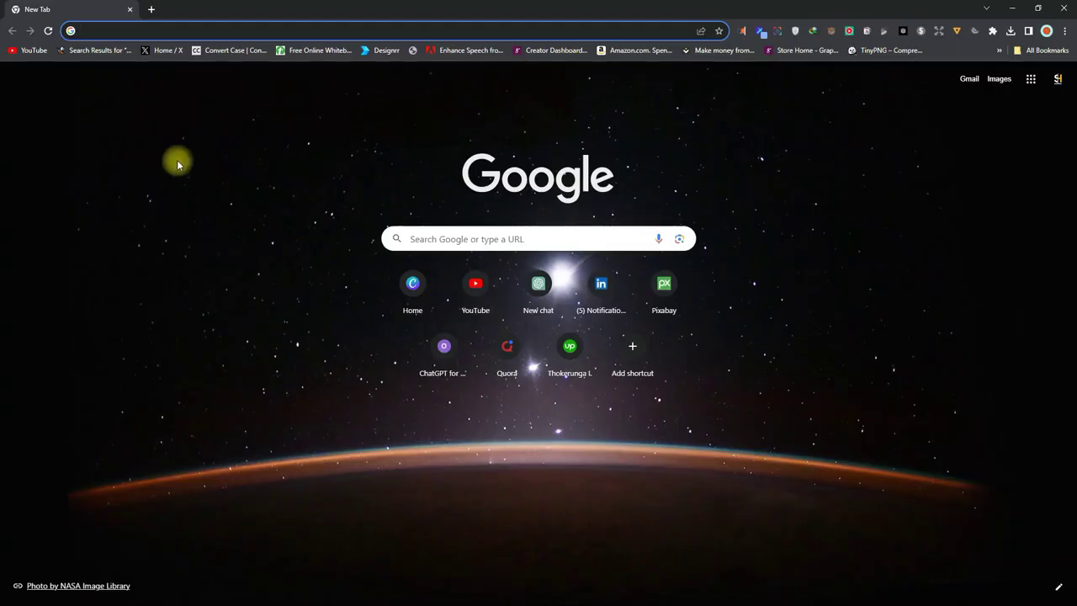
pyautogui.write('microsoft365.com/launch/word?auth=1')
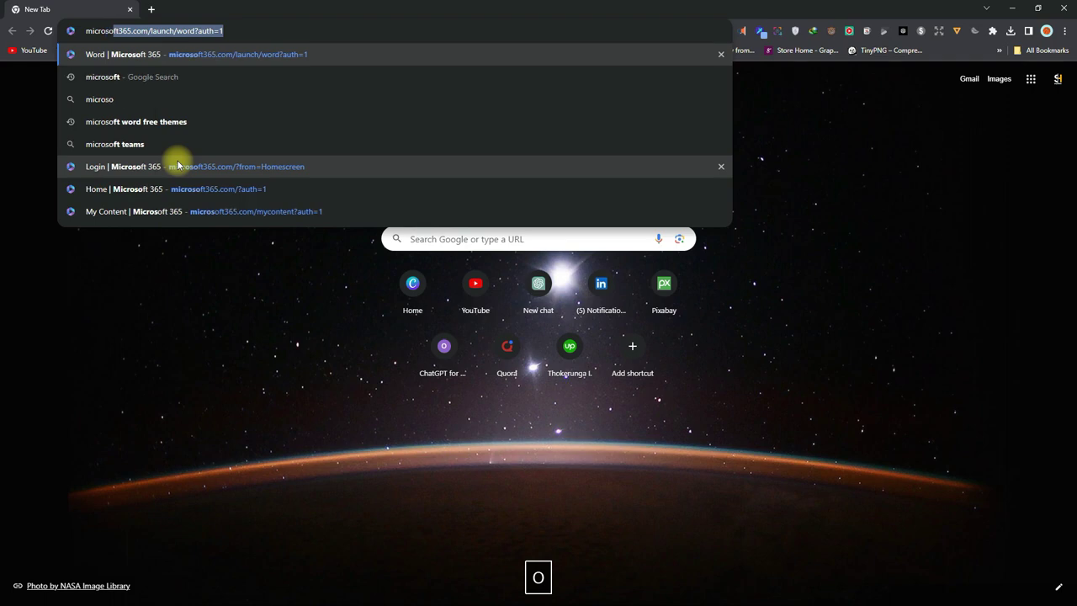
pyautogui.press('Return')
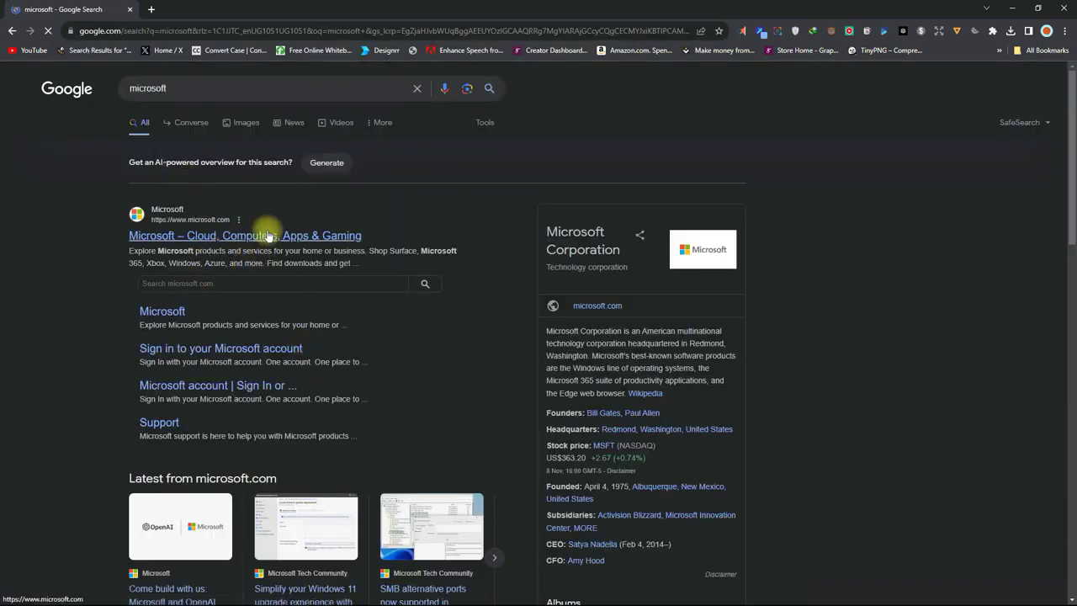
pyautogui.scroll(-2, 266, 236)
pyautogui.scroll(-3, 266, 236)
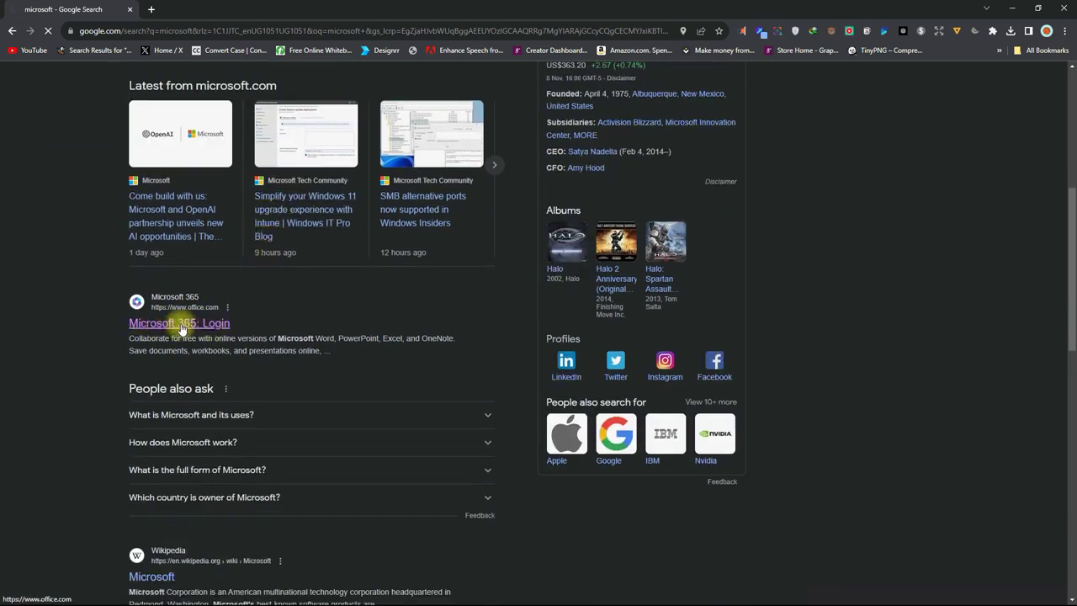
pyautogui.click(182, 324)
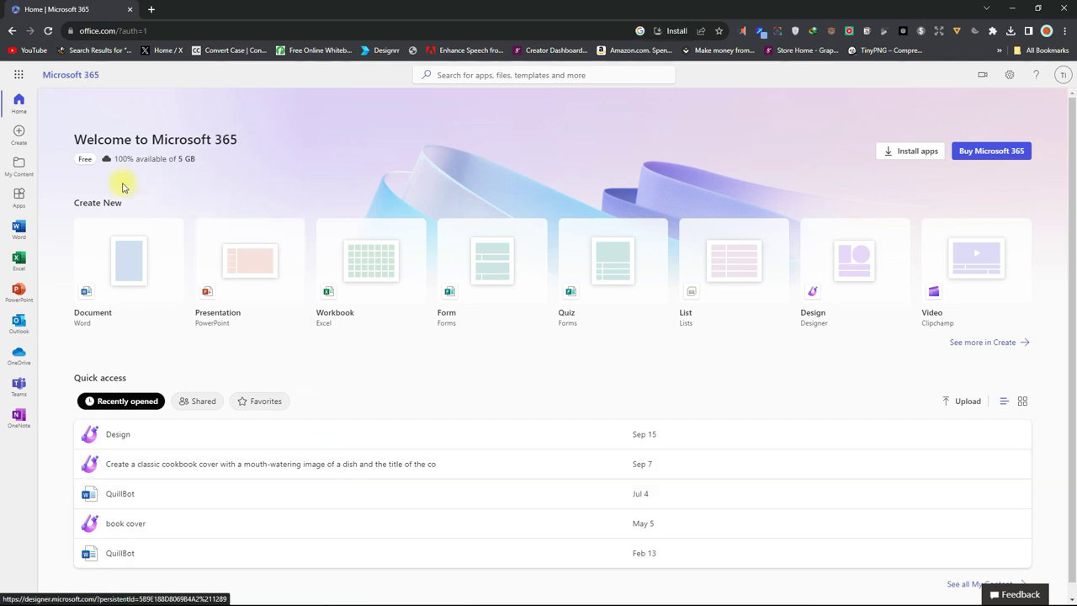
# Drag the desktop content file onto Microsoft 365 to upload it, then maximize Chrome.
pyautogui.moveTo(665, 15); pyautogui.dragTo(671, 315)
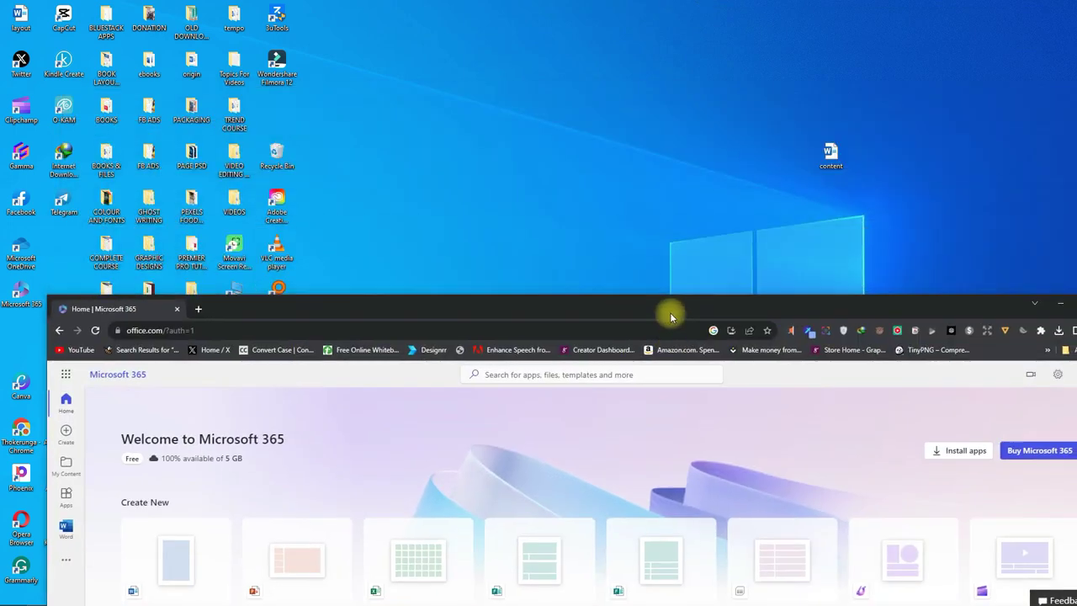
pyautogui.moveTo(829, 157); pyautogui.dragTo(487, 505)
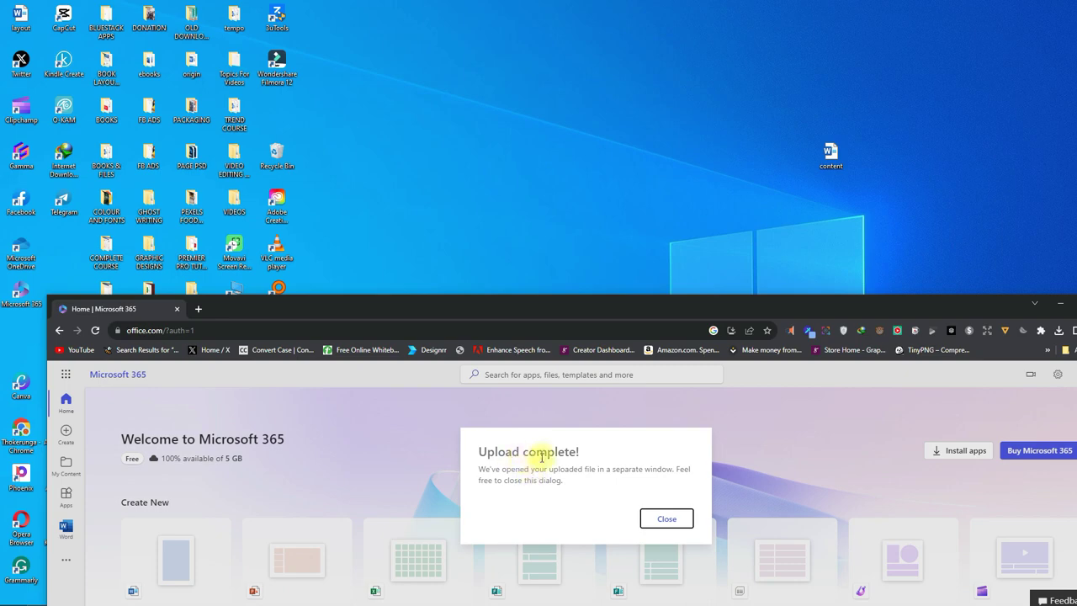
pyautogui.click(658, 518)
pyautogui.moveTo(693, 300); pyautogui.dragTo(587, 98)
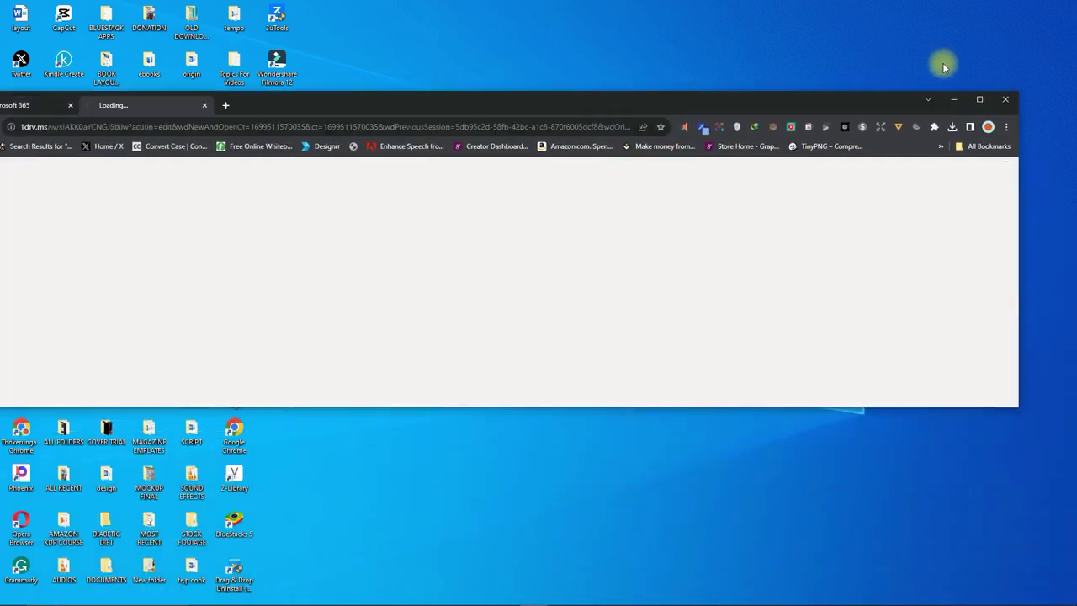
pyautogui.click(981, 100)
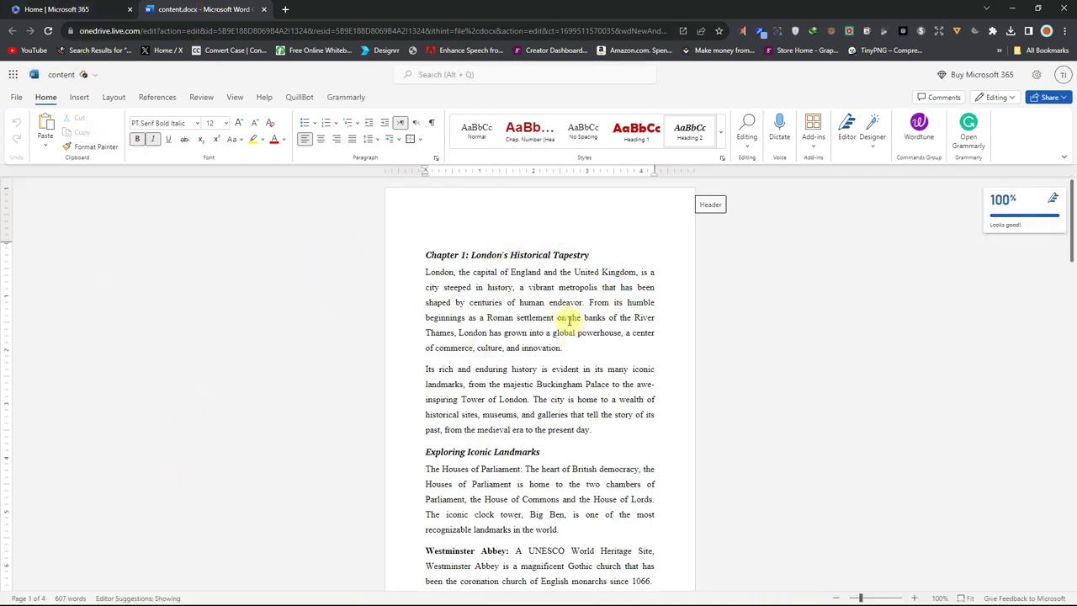
pyautogui.scroll(-6, 565, 329)
# Scroll through the four-page content document and back, then show the Designer dropdown.
pyautogui.scroll(-12, 569, 321)
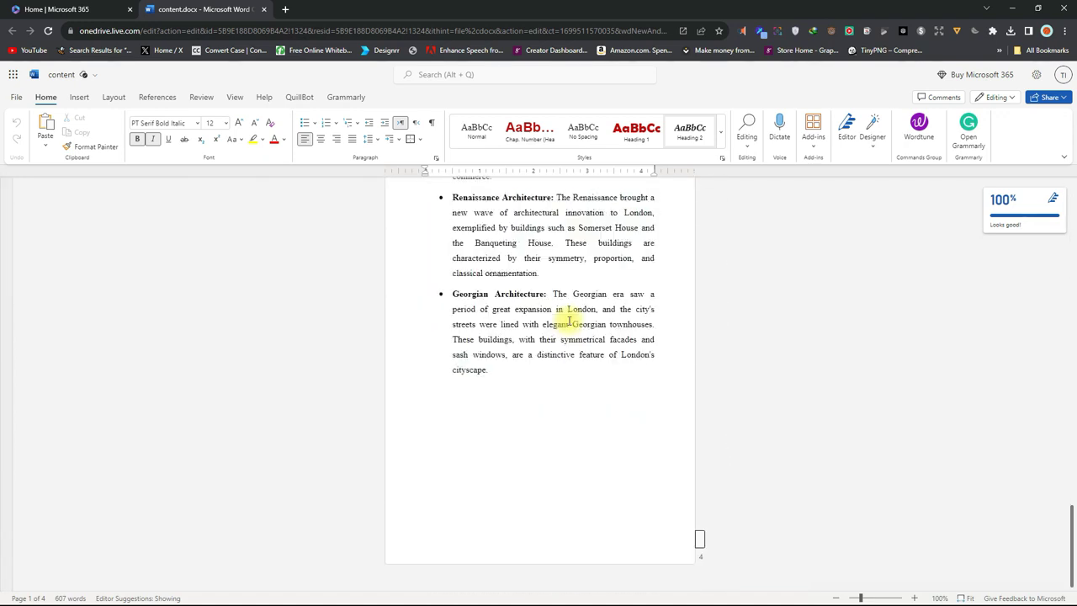
pyautogui.scroll(18, 569, 322)
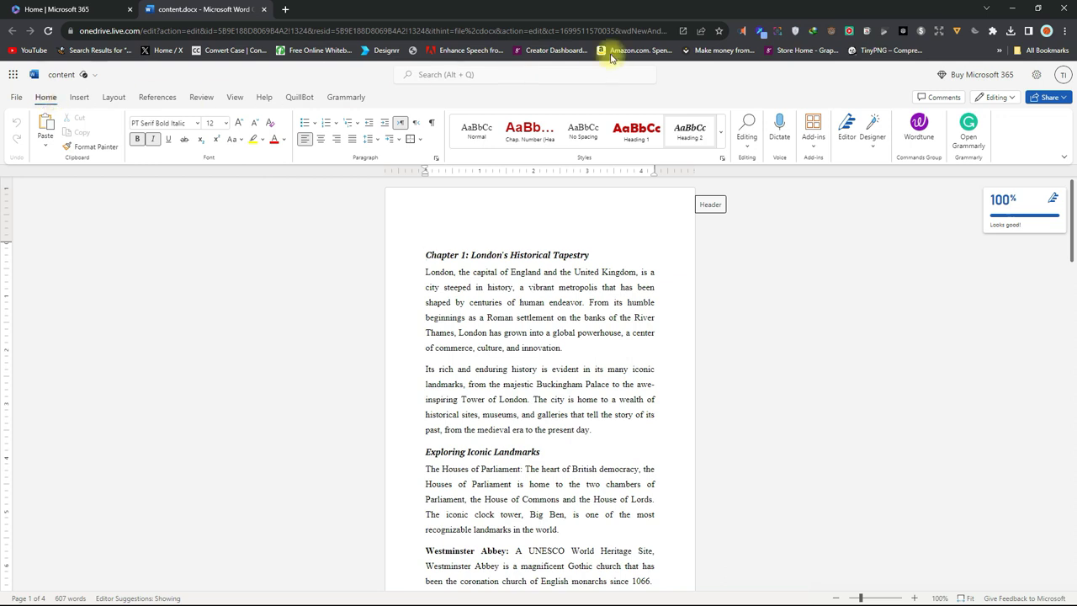
pyautogui.click(875, 149)
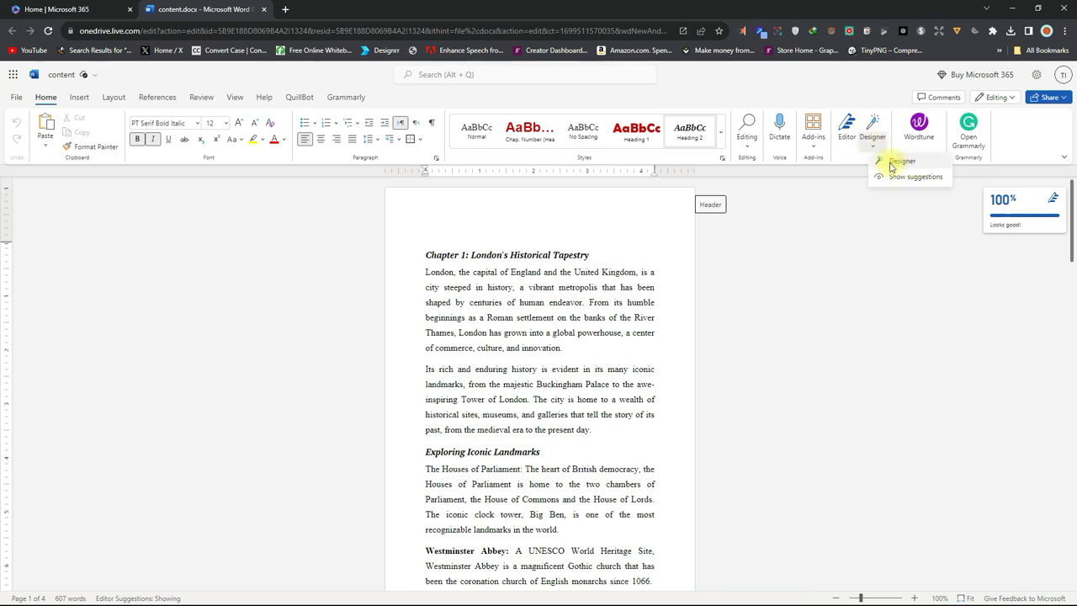
# Open the Designer (Preview) pane from the Designer dropdown.
pyautogui.click(908, 166)
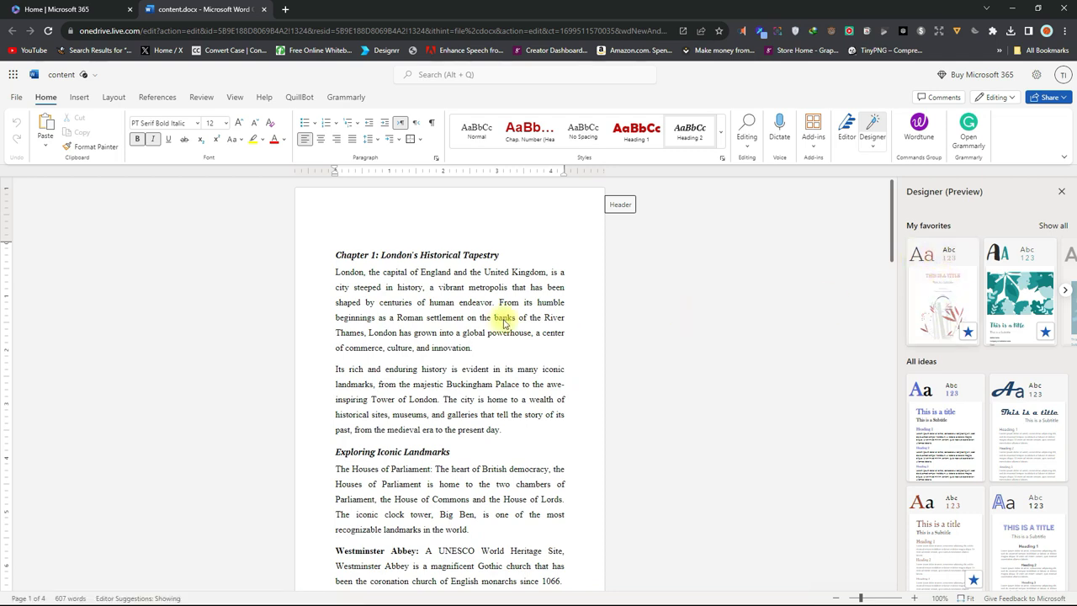
# Try the first favourite design, review it, then switch to the second, teal leaf-pattern favourite.
pyautogui.click(923, 295)
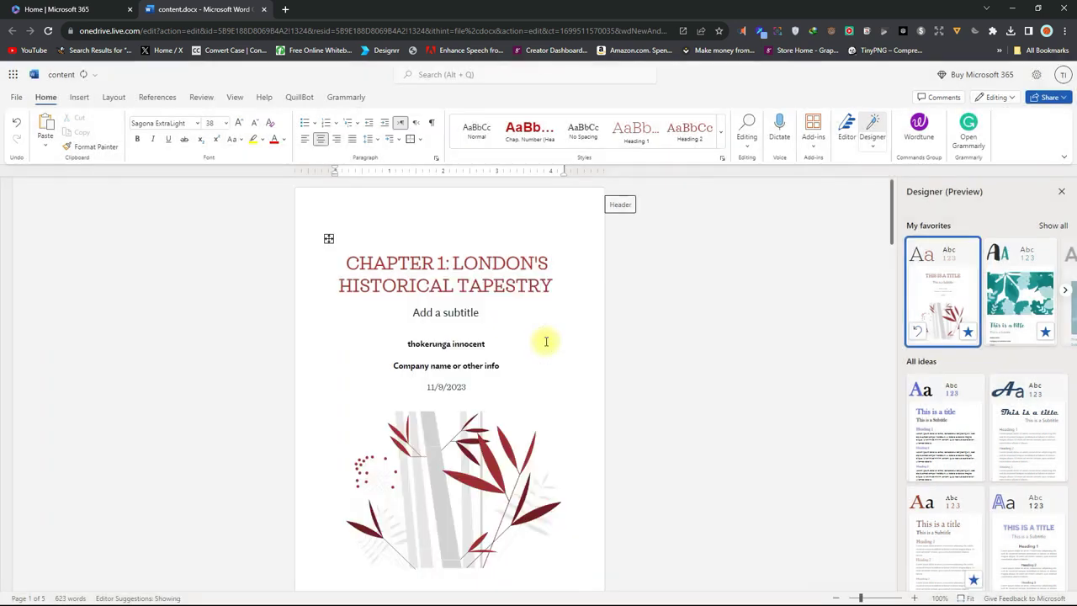
pyautogui.scroll(-5, 497, 272)
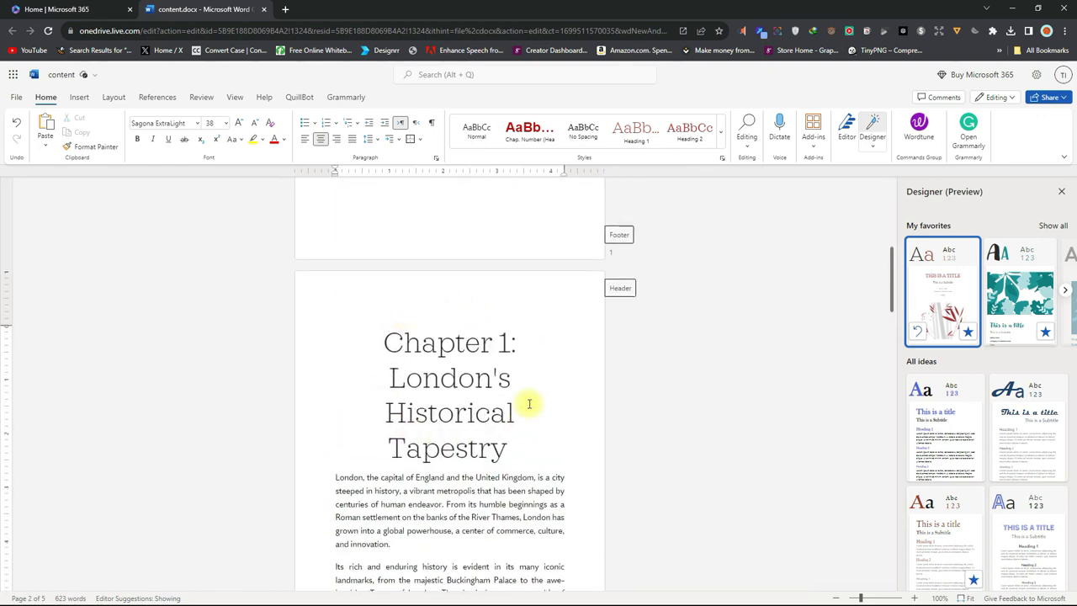
pyautogui.scroll(-5, 413, 379)
pyautogui.scroll(1, 413, 383)
pyautogui.scroll(-10, 413, 383)
pyautogui.scroll(-12, 412, 383)
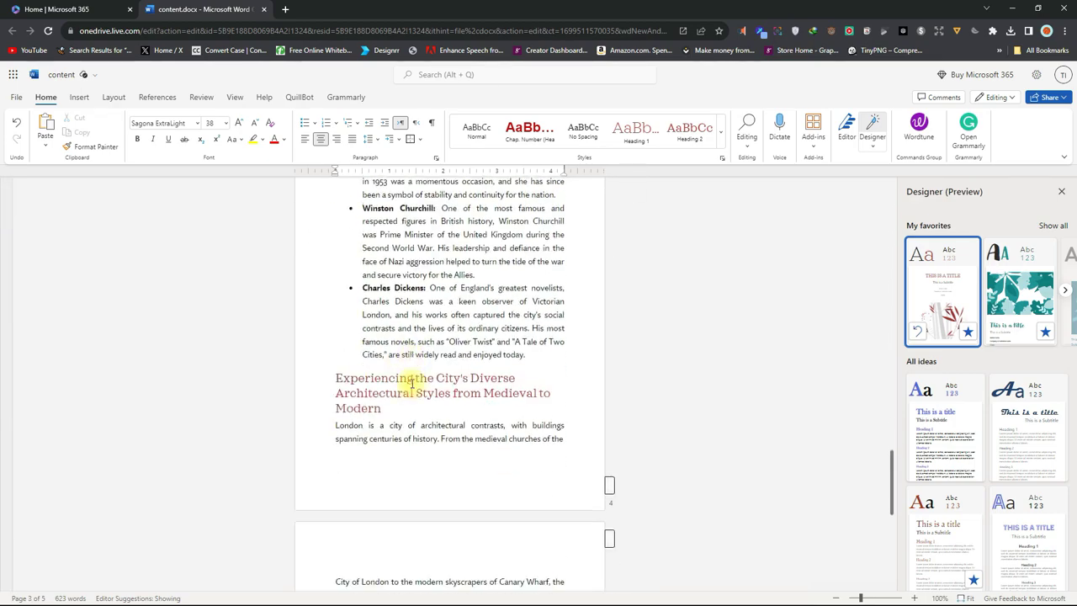
pyautogui.scroll(20, 412, 384)
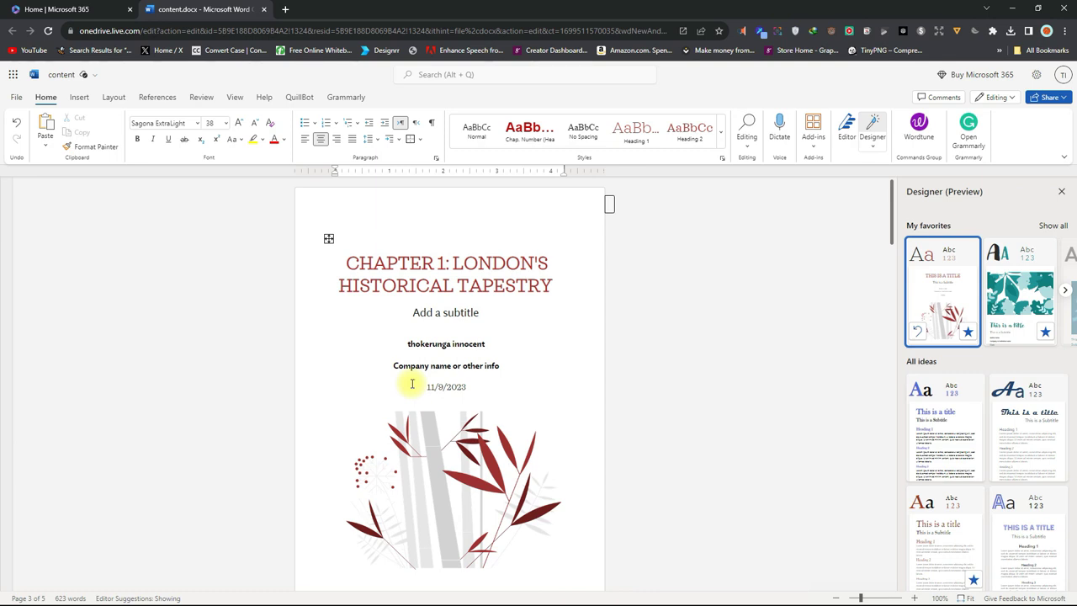
pyautogui.scroll(-1, 412, 384)
pyautogui.click(1020, 285)
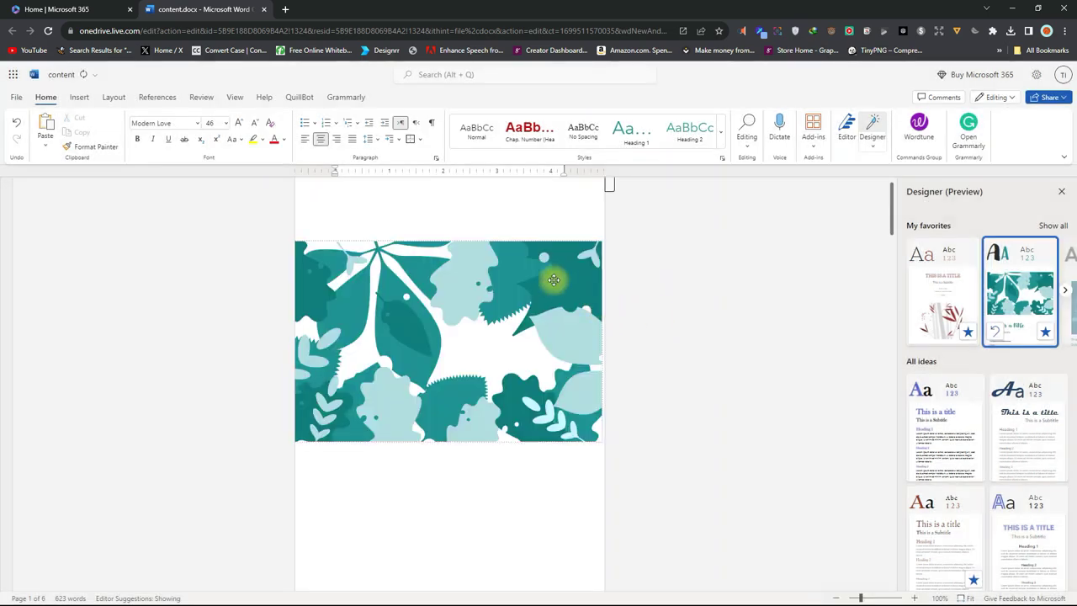
pyautogui.scroll(-3, 555, 283)
pyautogui.scroll(2, 551, 280)
pyautogui.scroll(-5, 529, 281)
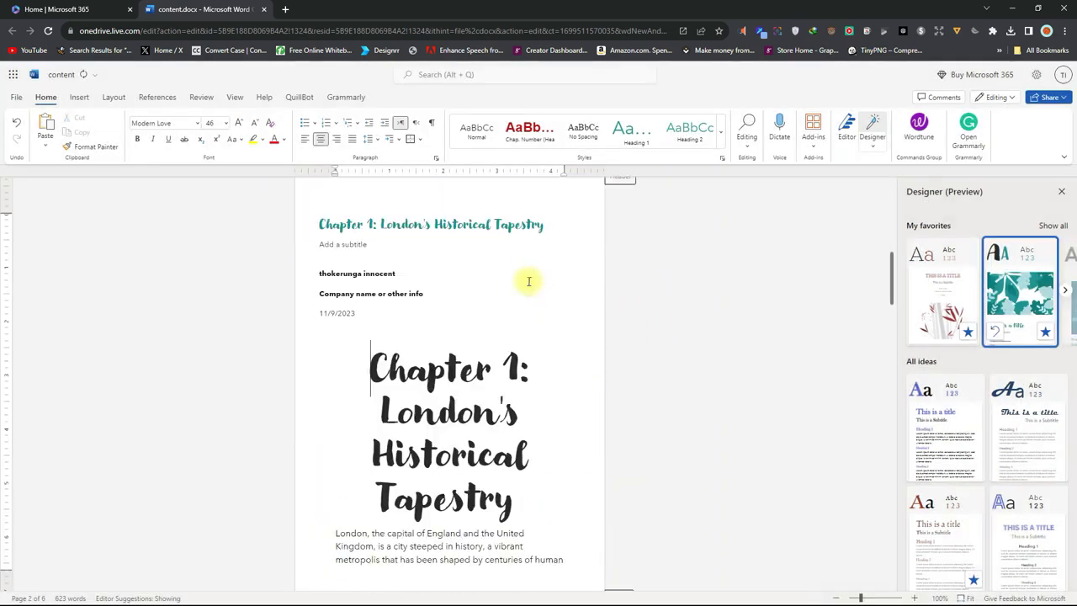
pyautogui.scroll(2, 419, 313)
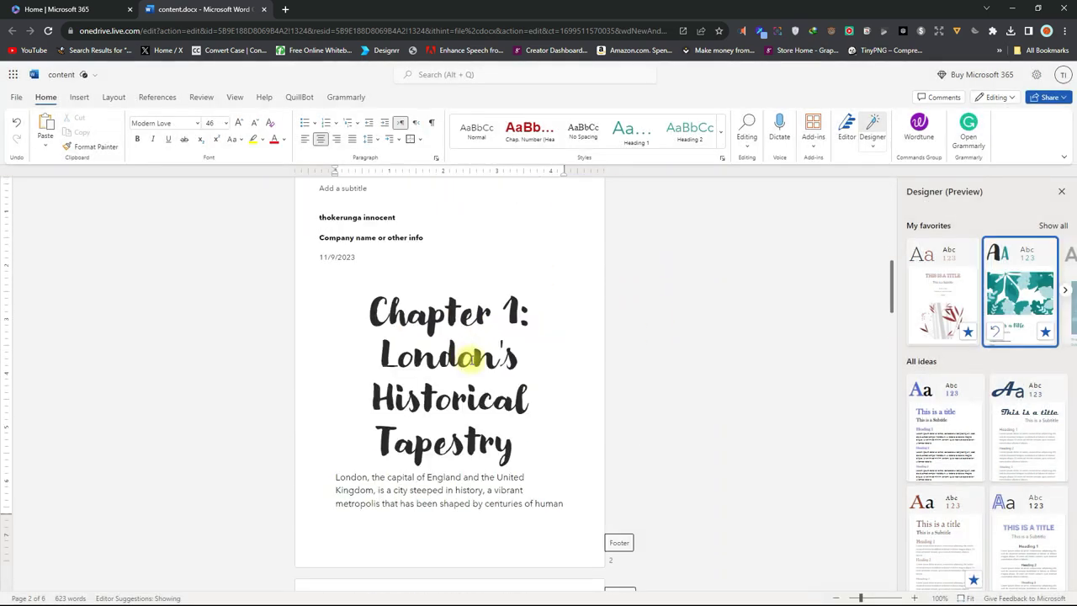
pyautogui.moveTo(515, 446); pyautogui.dragTo(404, 312)
pyautogui.click(408, 309)
pyautogui.scroll(-5, 465, 318)
pyautogui.scroll(1, 446, 315)
pyautogui.scroll(-3, 387, 345)
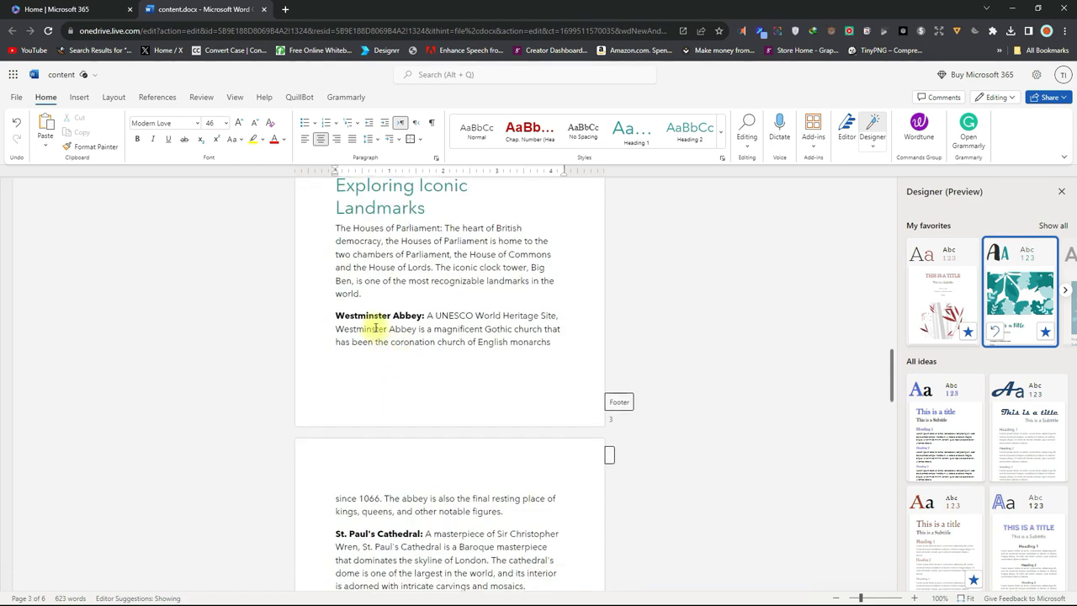
pyautogui.scroll(-7, 488, 332)
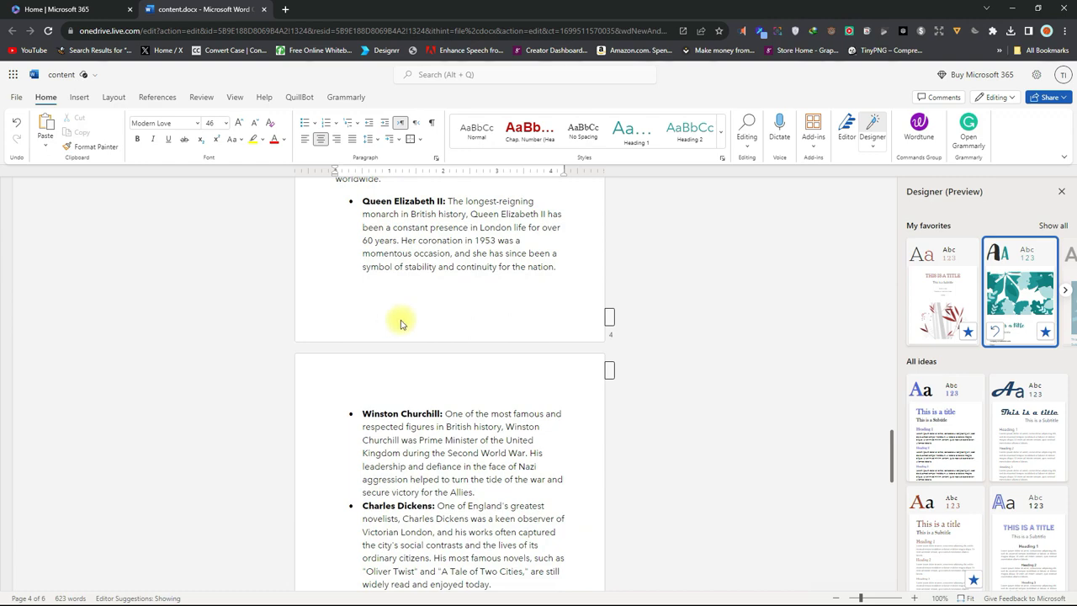
# Apply the first All ideas design with blue serif headings and review the five pages.
pyautogui.click(946, 423)
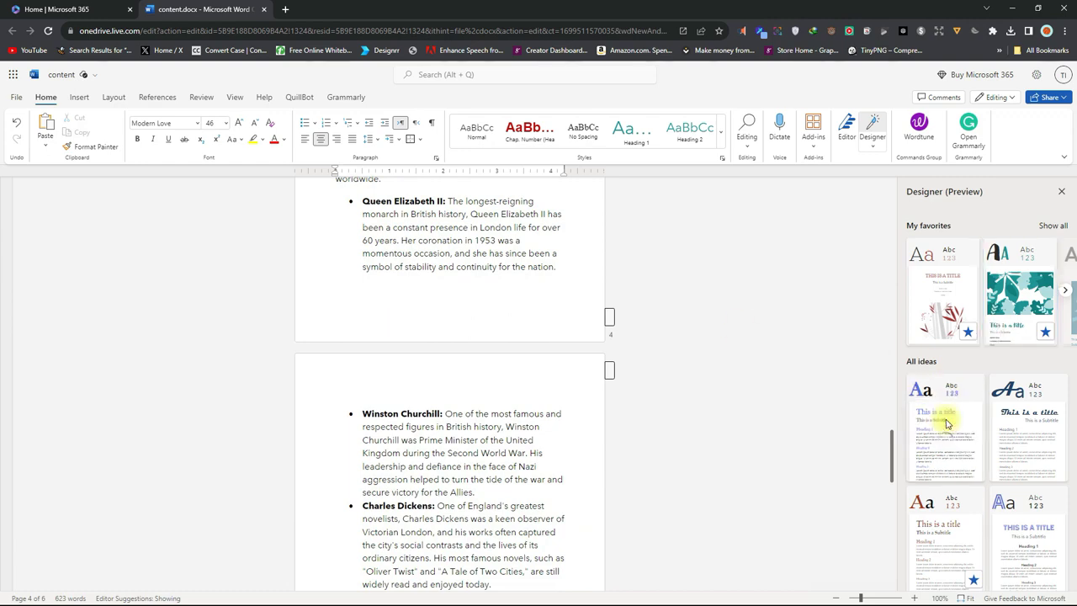
pyautogui.scroll(15, 620, 274)
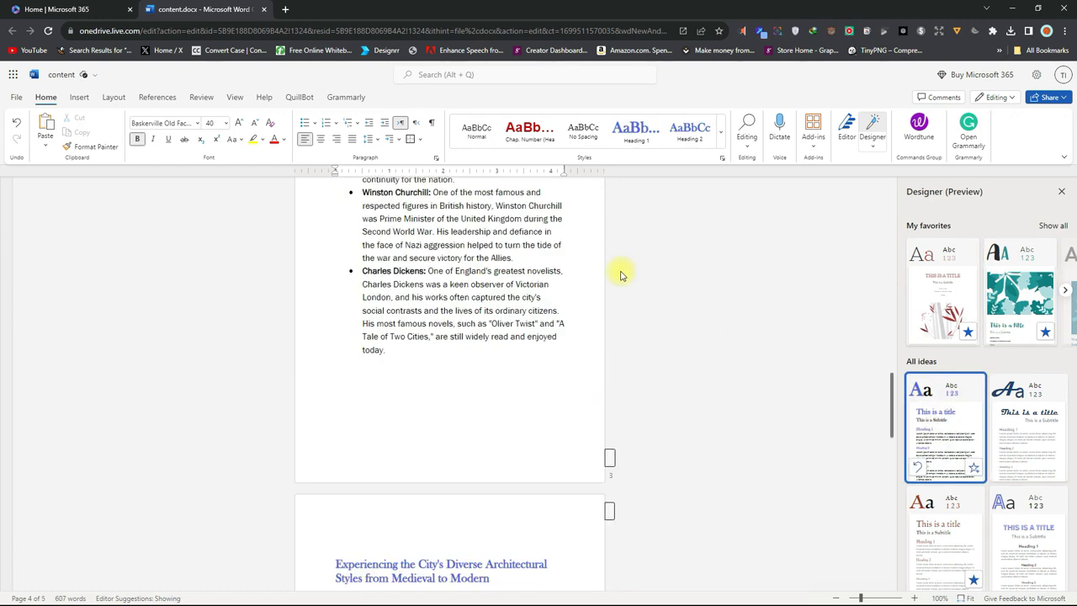
pyautogui.scroll(8, 621, 274)
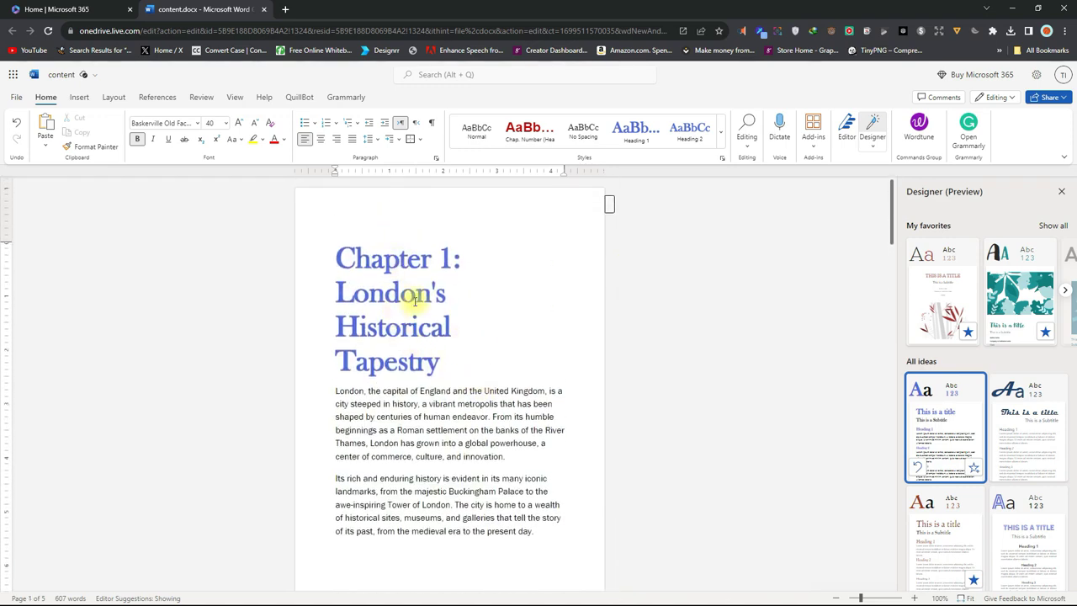
pyautogui.scroll(-10, 415, 300)
pyautogui.scroll(-15, 414, 301)
pyautogui.scroll(-5, 414, 300)
pyautogui.scroll(3, 414, 301)
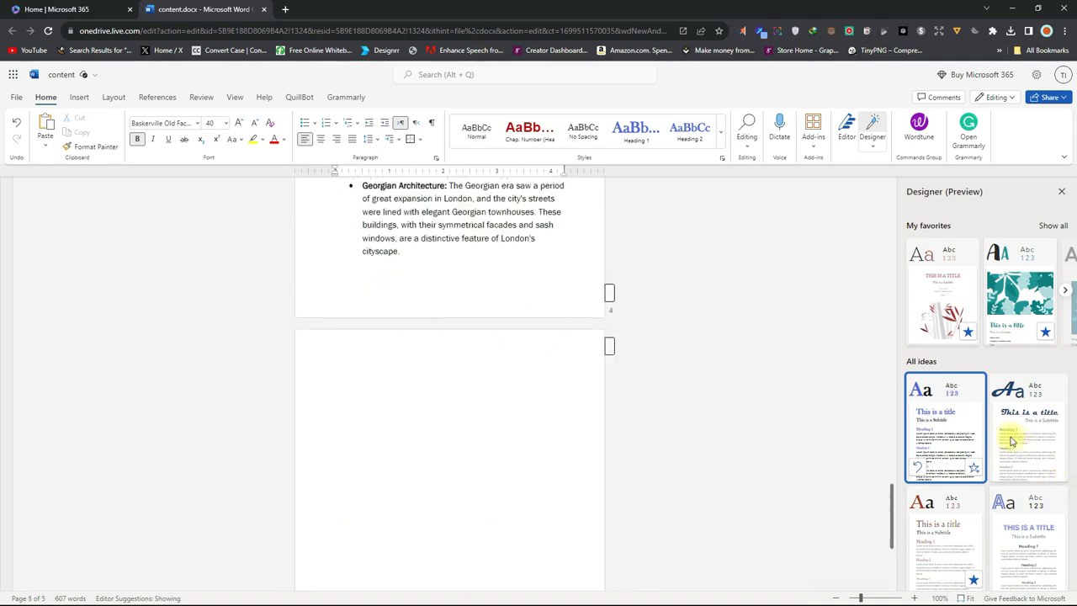
pyautogui.scroll(20, 684, 440)
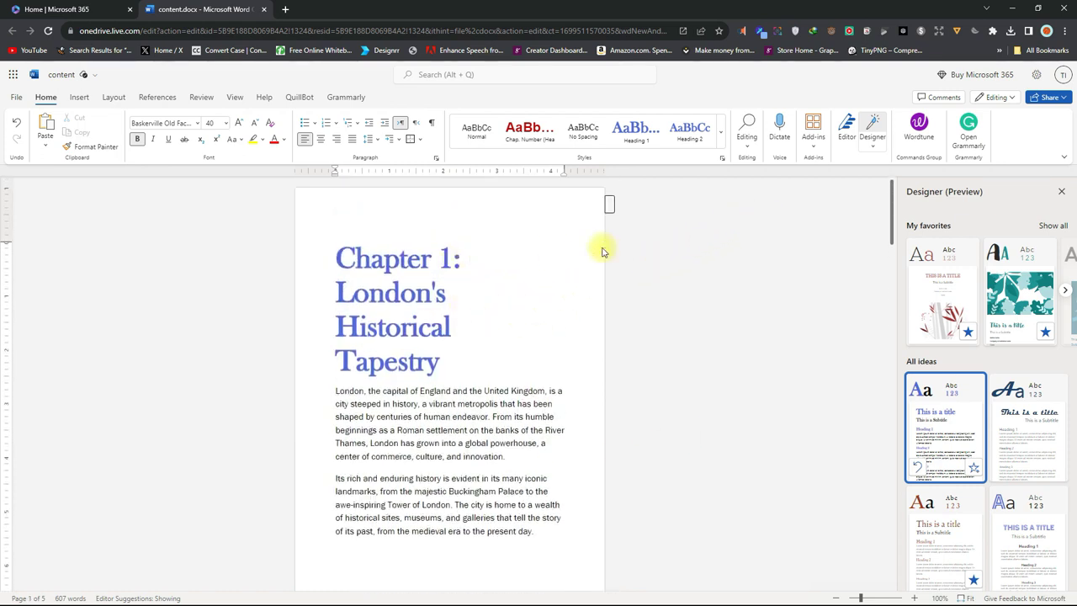
pyautogui.click(14, 98)
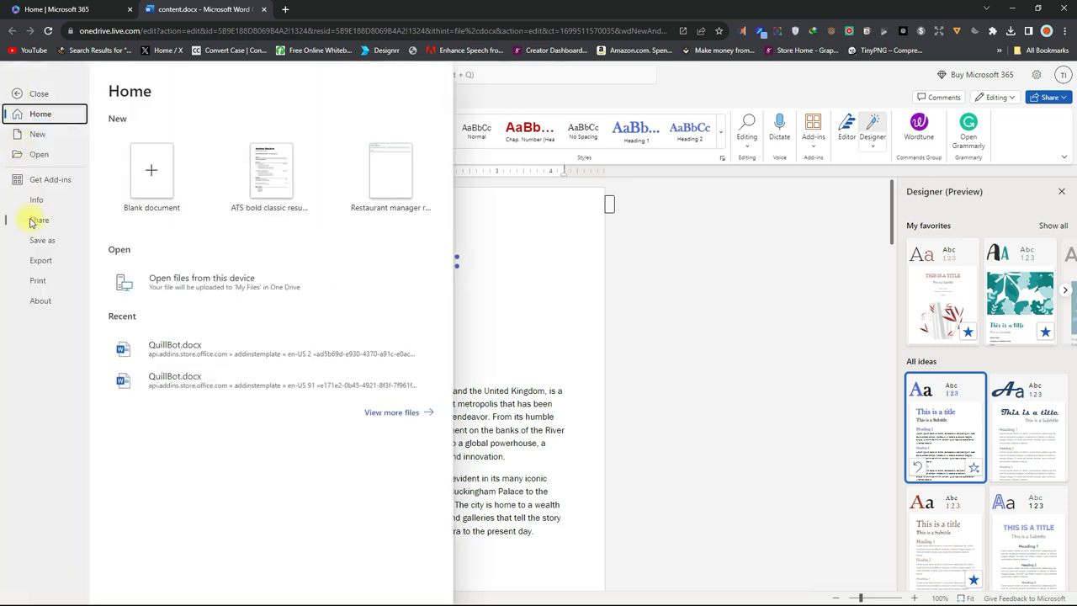
# Download a copy of content.docx and open it in desktop Word from Chrome's downloads.
pyautogui.click(43, 244)
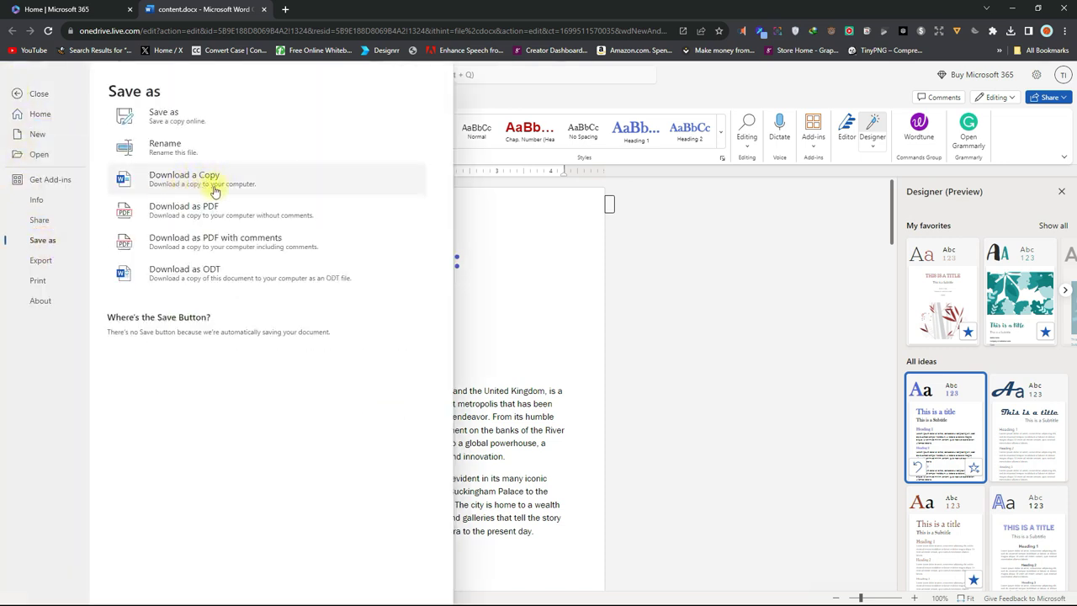
pyautogui.click(205, 181)
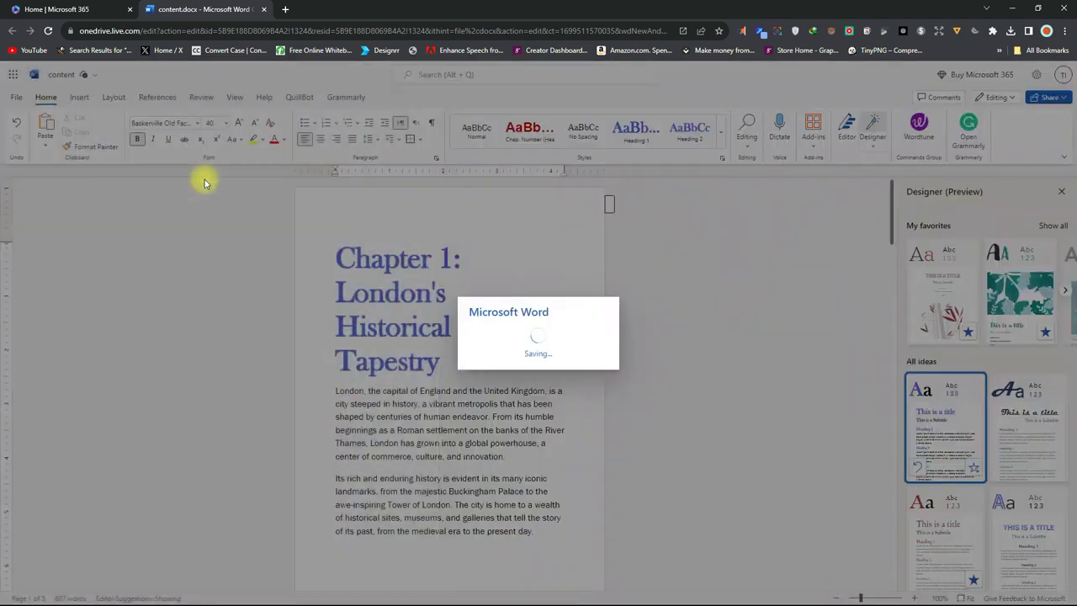
pyautogui.click(528, 356)
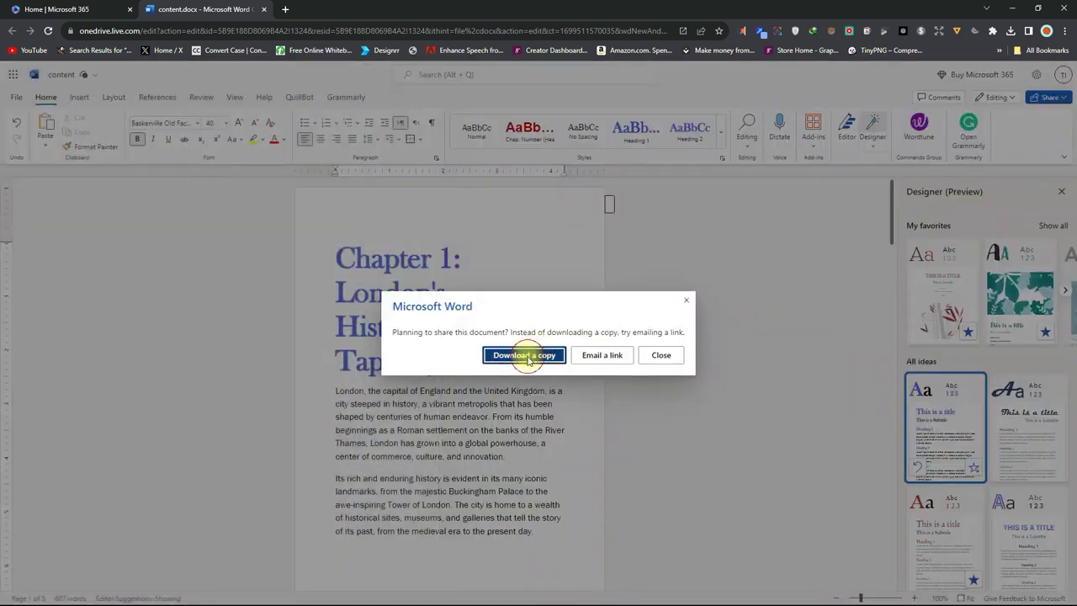
pyautogui.click(1011, 31)
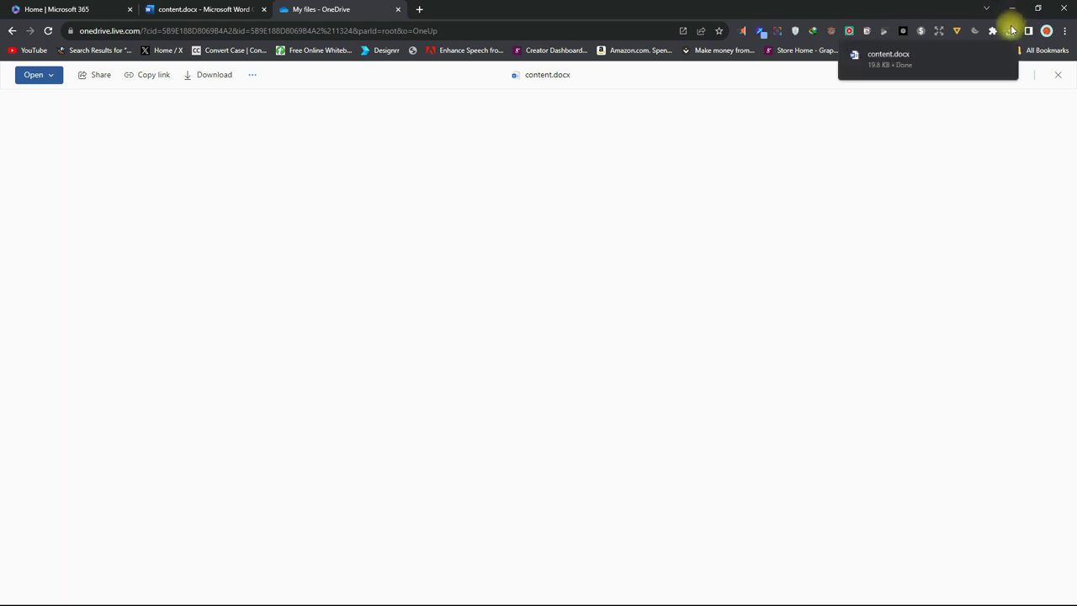
pyautogui.click(890, 56)
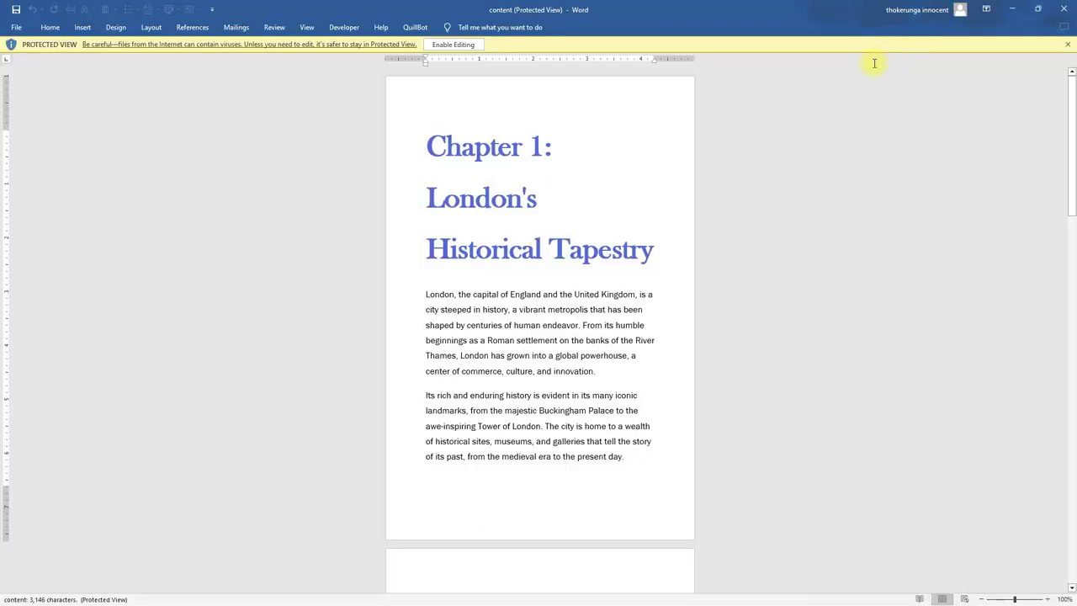
# Enable editing and set the chapter title's line spacing to 1.0.
pyautogui.click(455, 44)
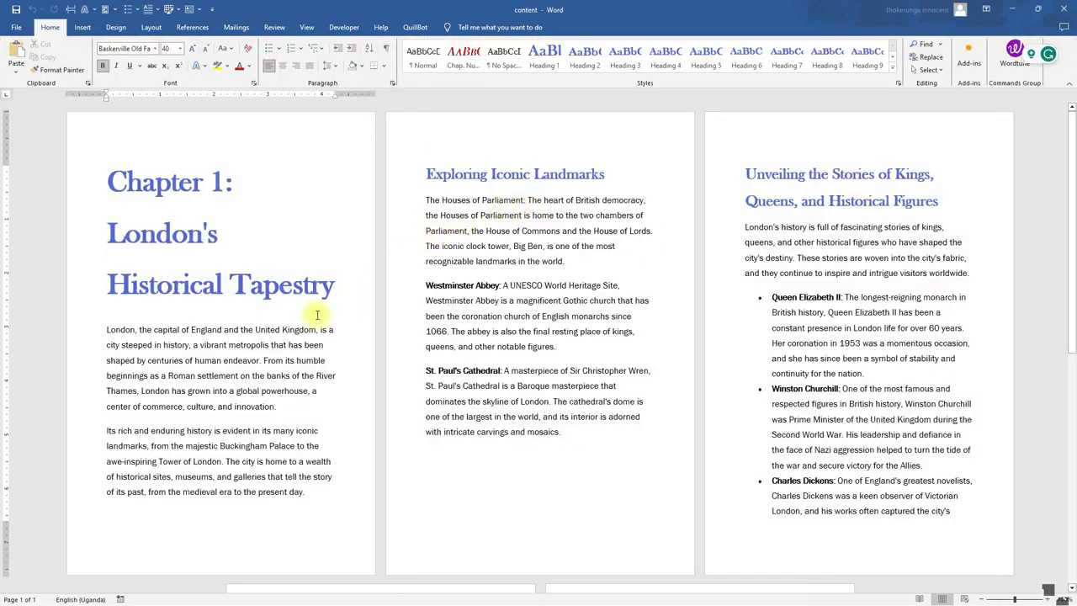
pyautogui.moveTo(341, 304); pyautogui.dragTo(115, 199)
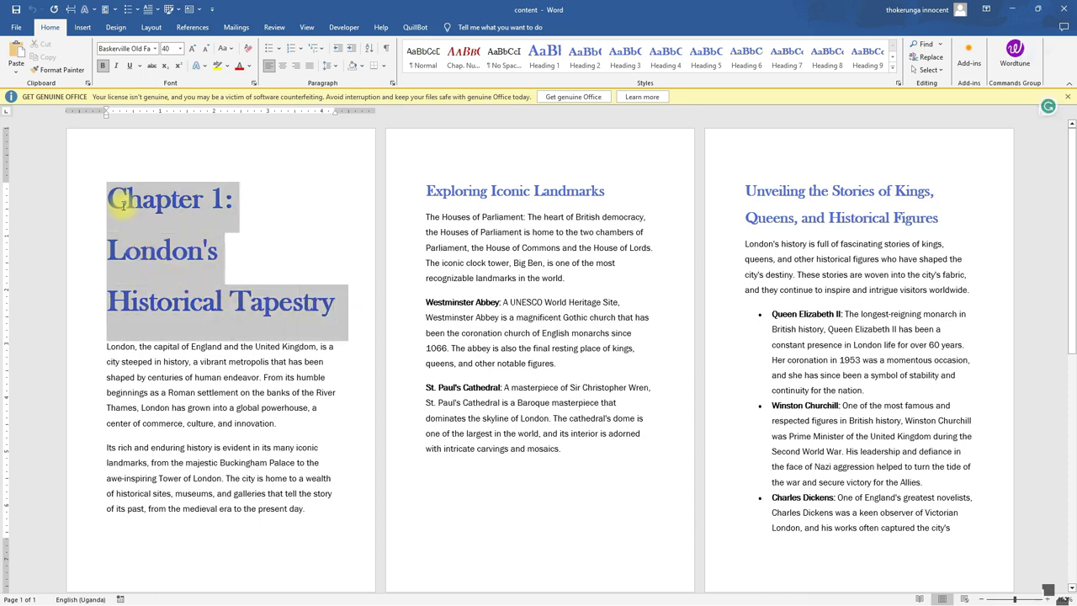
pyautogui.click(331, 65)
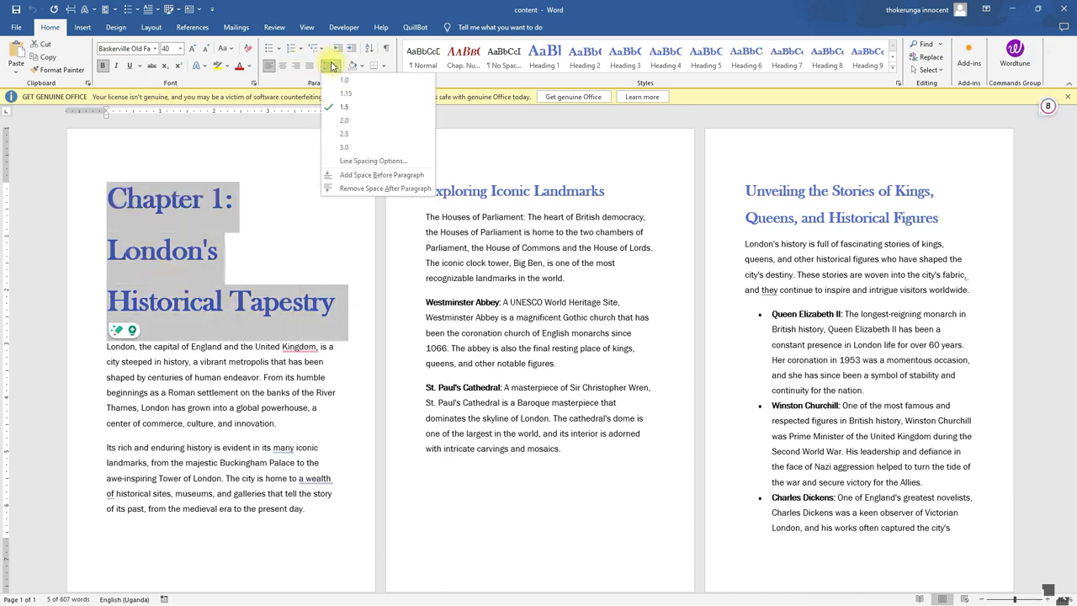
pyautogui.click(344, 82)
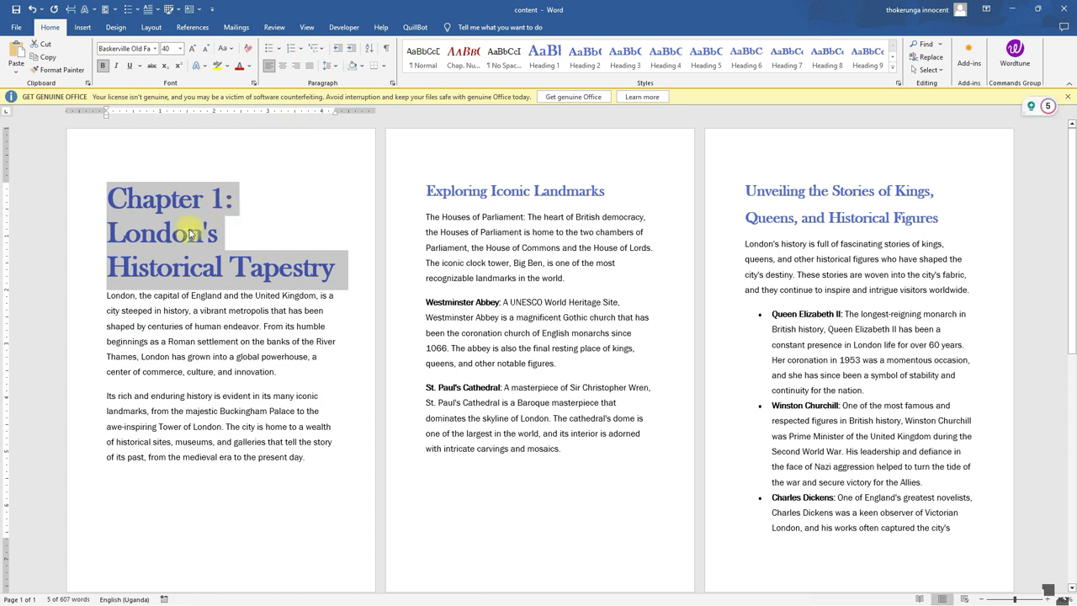
# Reduce the spacing after the chapter title to 0 pt in Line Spacing Options.
pyautogui.click(335, 68)
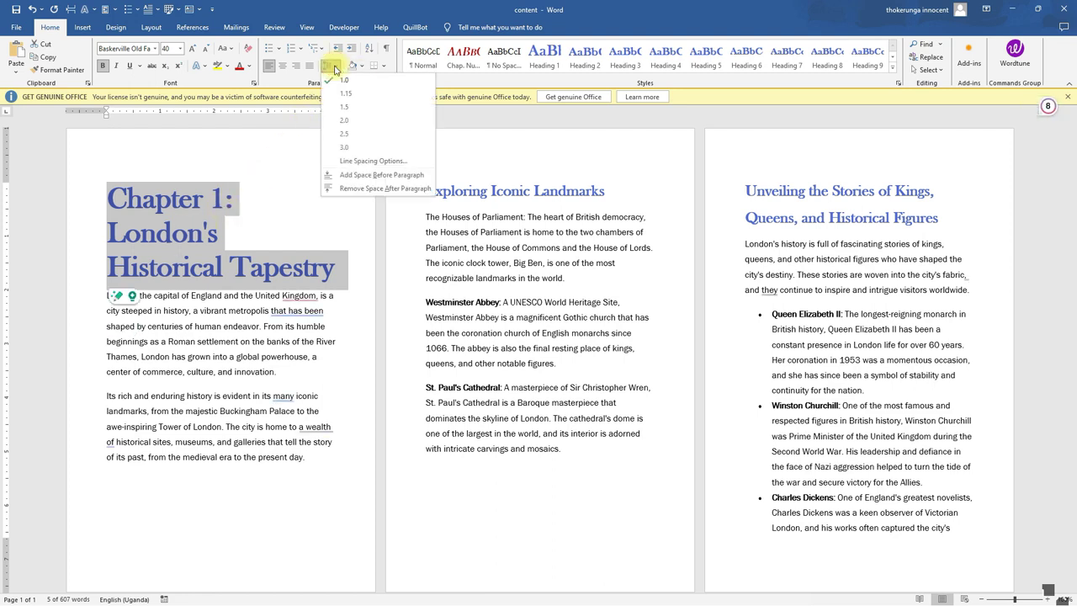
pyautogui.click(359, 161)
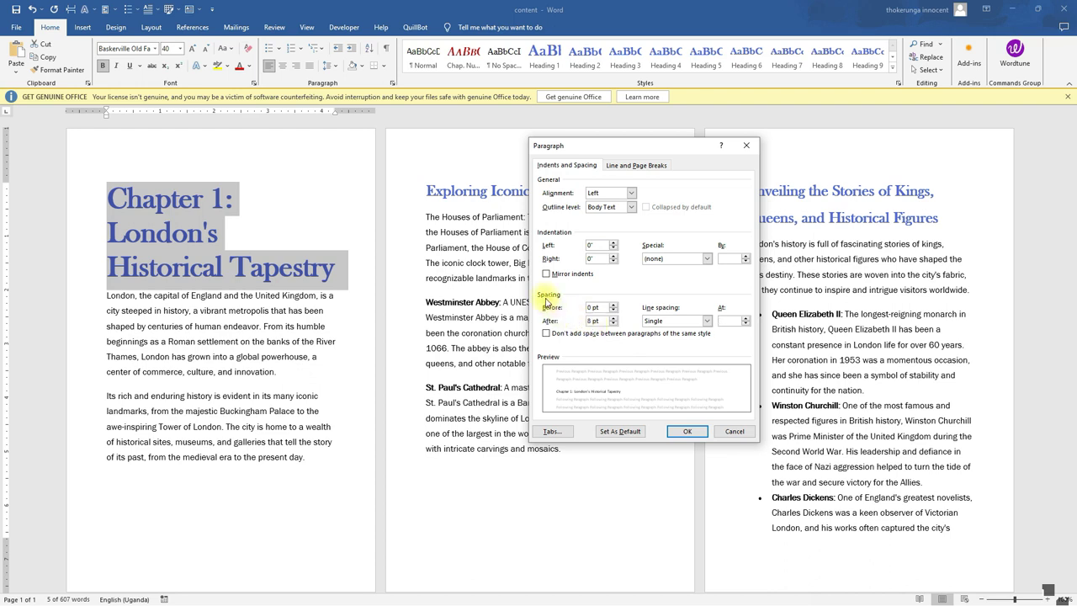
pyautogui.click(613, 324)
pyautogui.click(613, 324)
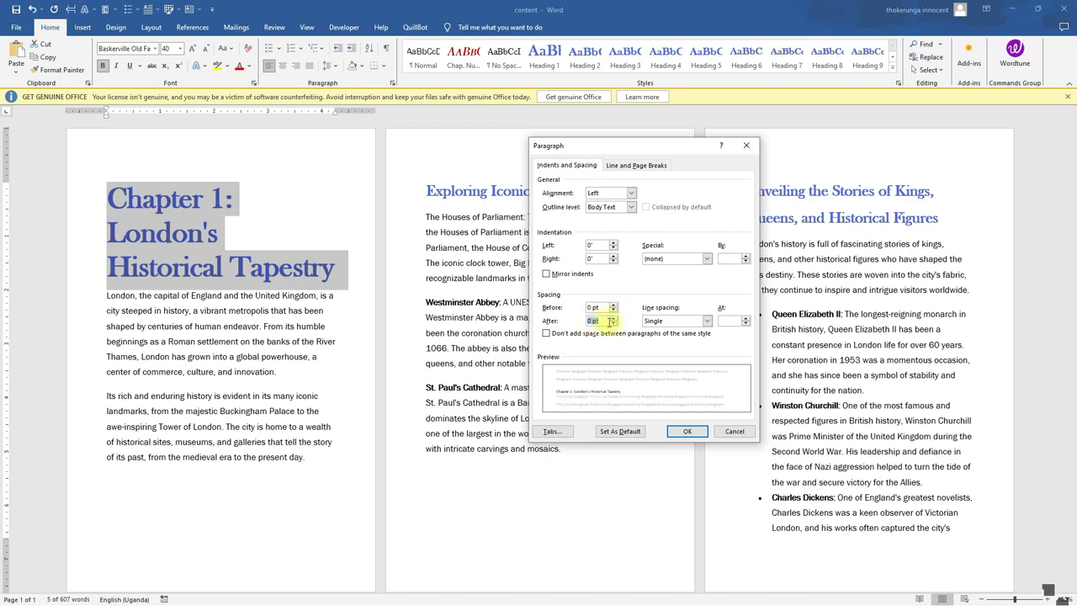
pyautogui.click(679, 432)
pyautogui.click(224, 234)
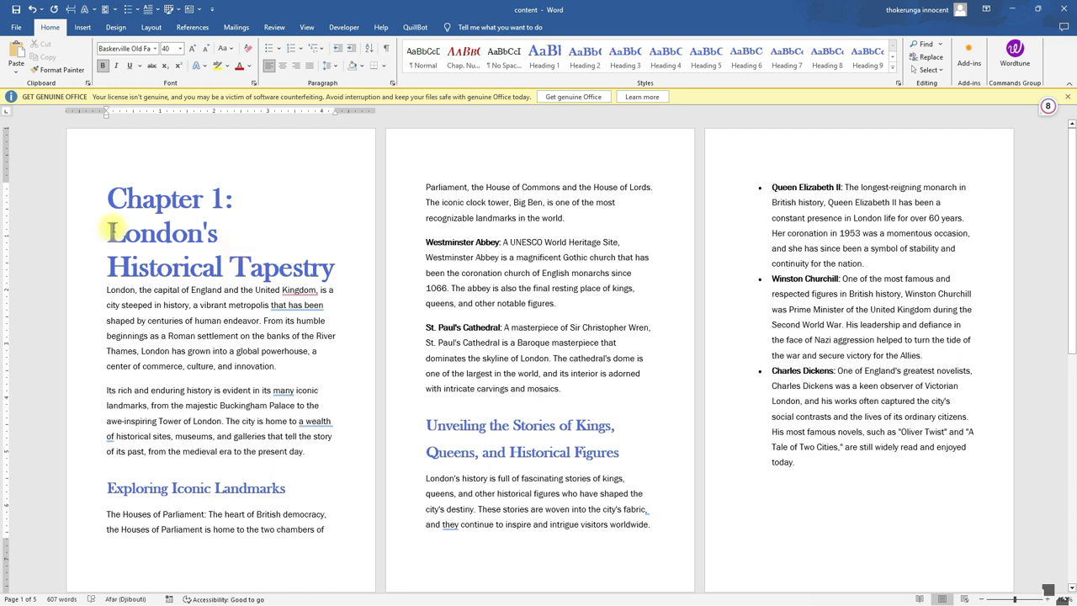
# Delete the spaces before London's and between Chapter and 1, giving 'Chapter1:London's'.
pyautogui.press('BackSpace')
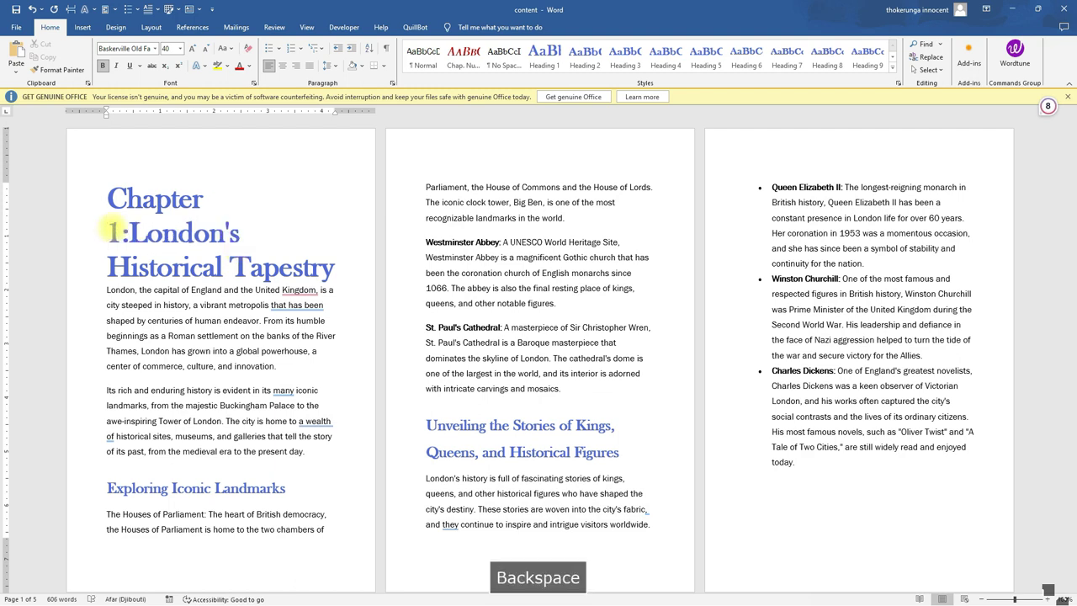
pyautogui.click(112, 230)
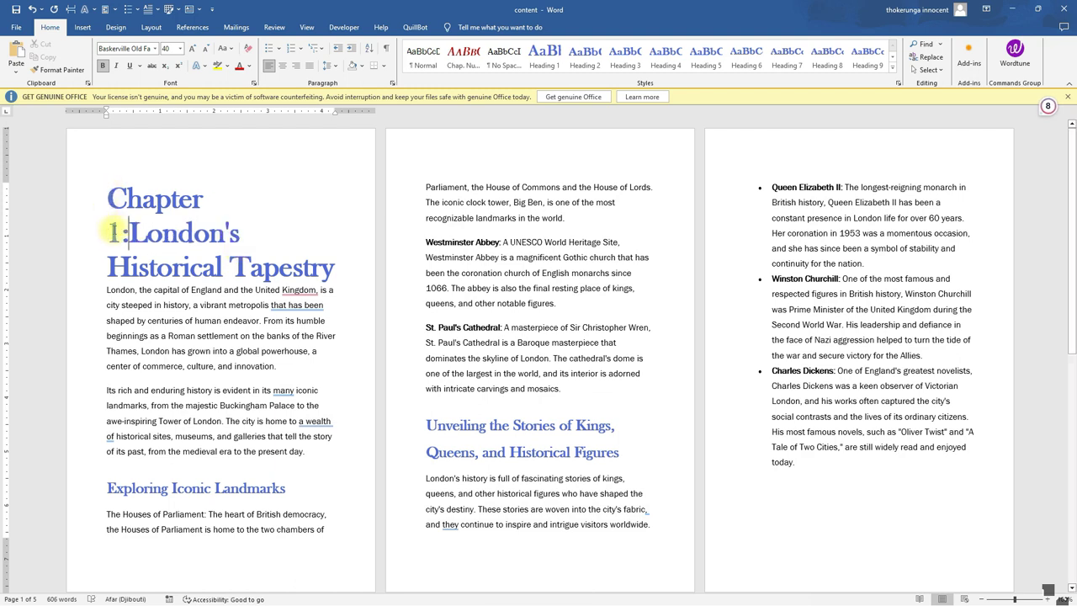
pyautogui.press('BackSpace')
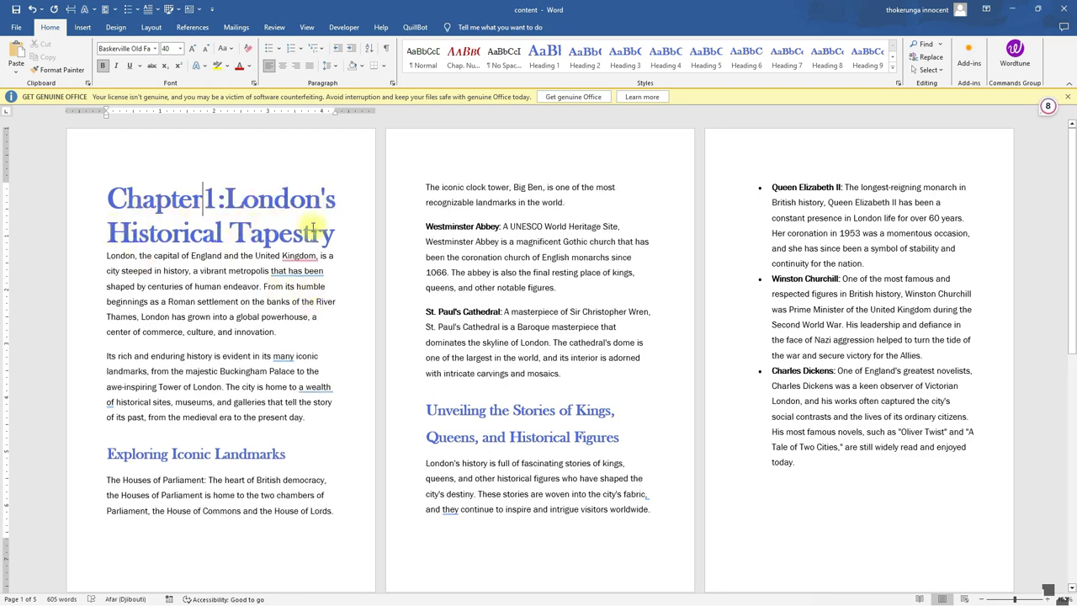
pyautogui.scroll(-3, 176, 372)
pyautogui.scroll(3, 196, 368)
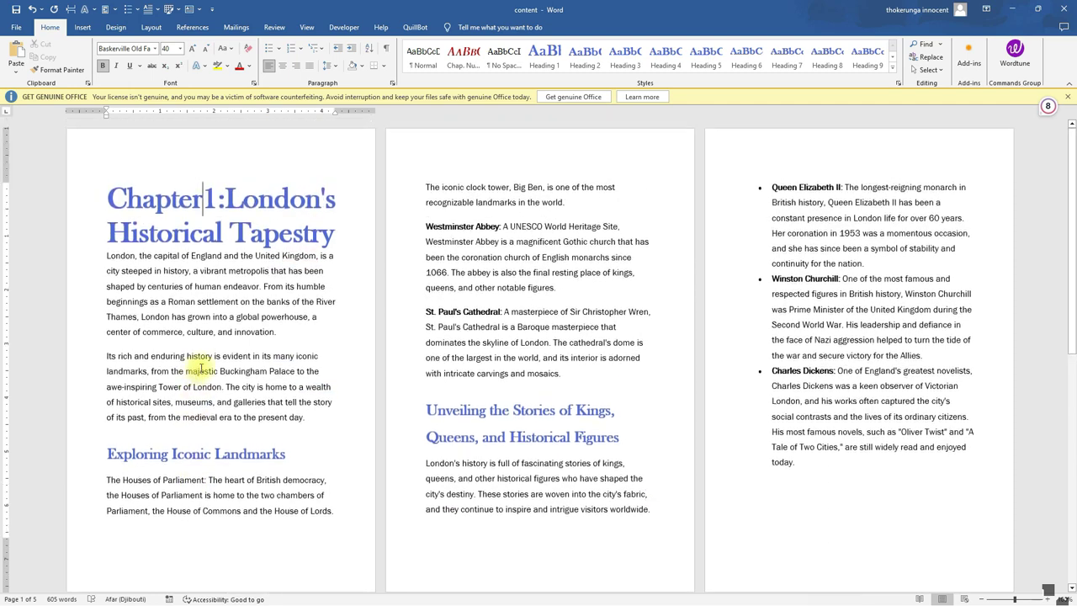
pyautogui.click(197, 286)
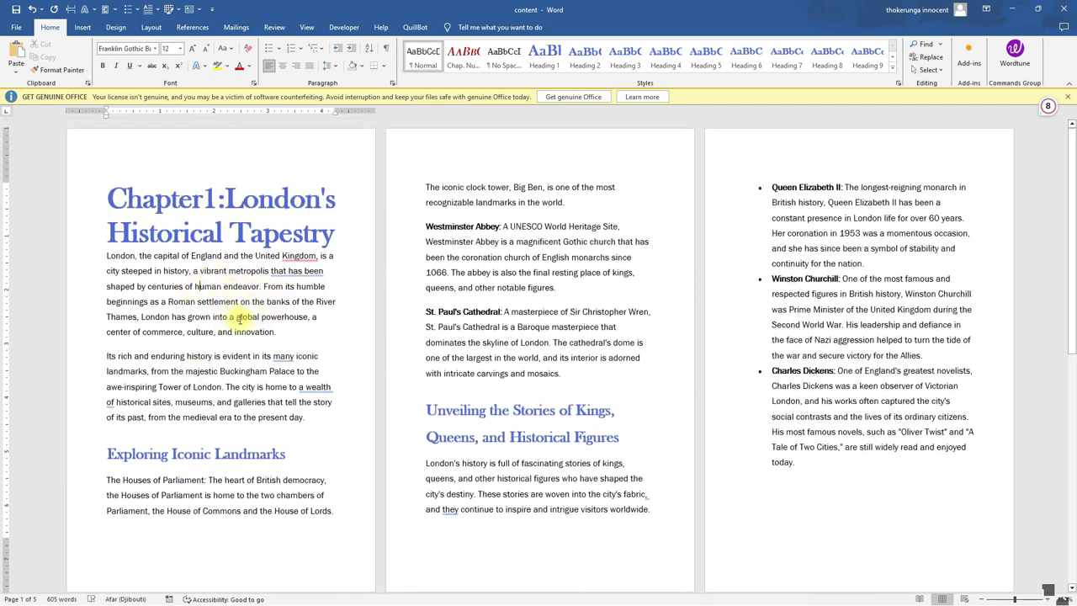
# Justify the Normal body style and insert a blank line below the chapter title.
pyautogui.rightClick(428, 52)
pyautogui.click(455, 69)
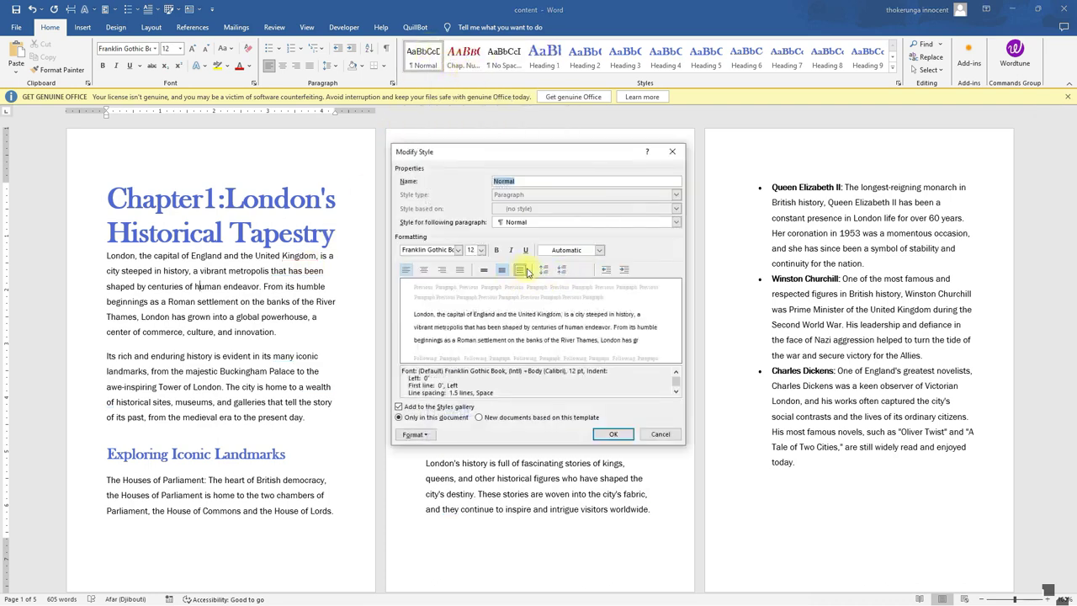
pyautogui.click(461, 274)
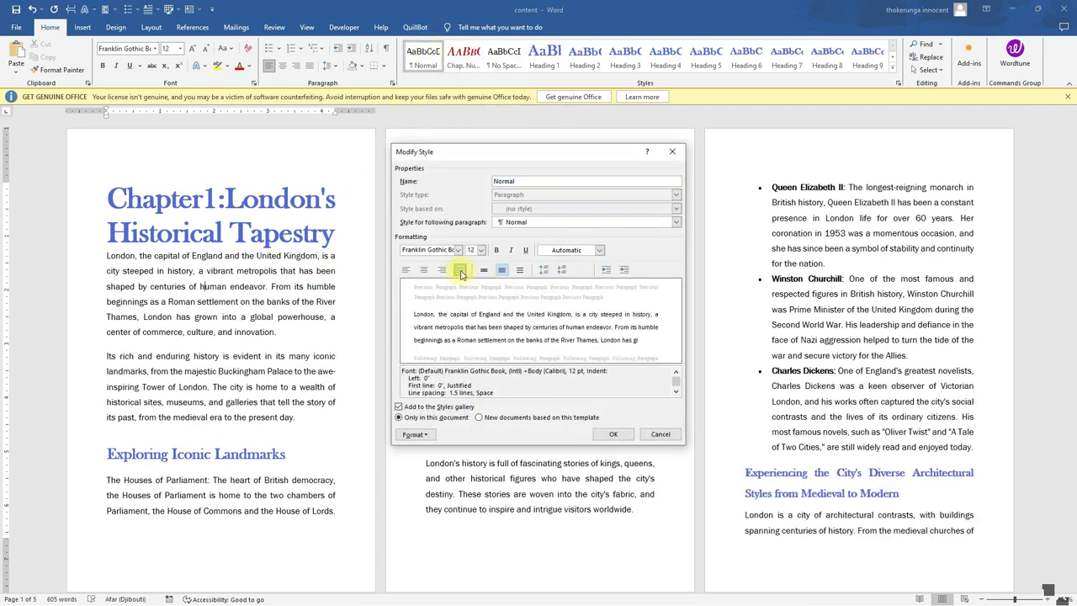
pyautogui.click(624, 439)
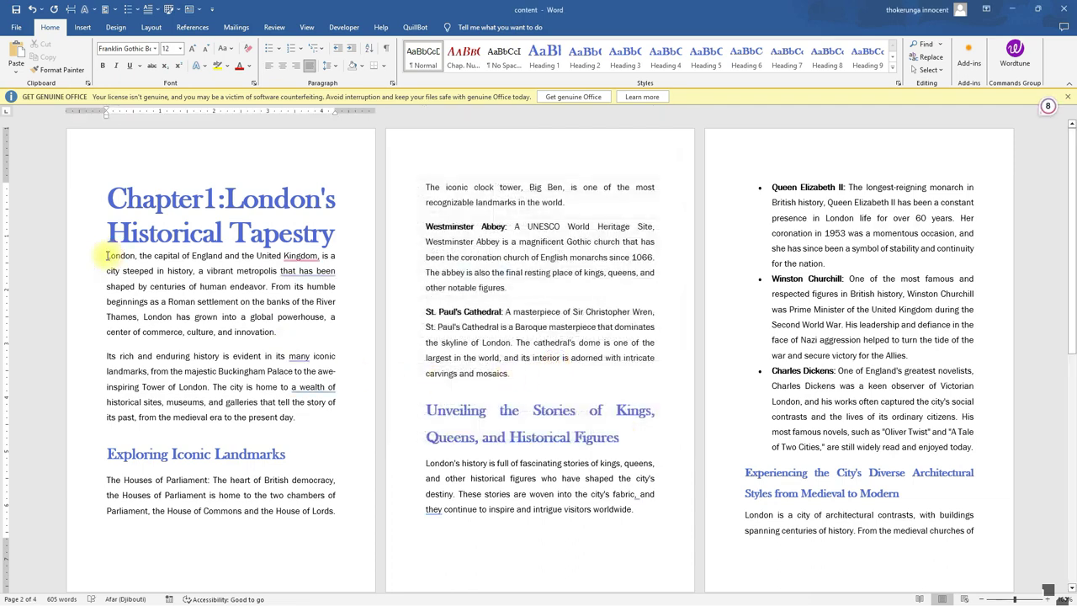
pyautogui.press('Return')
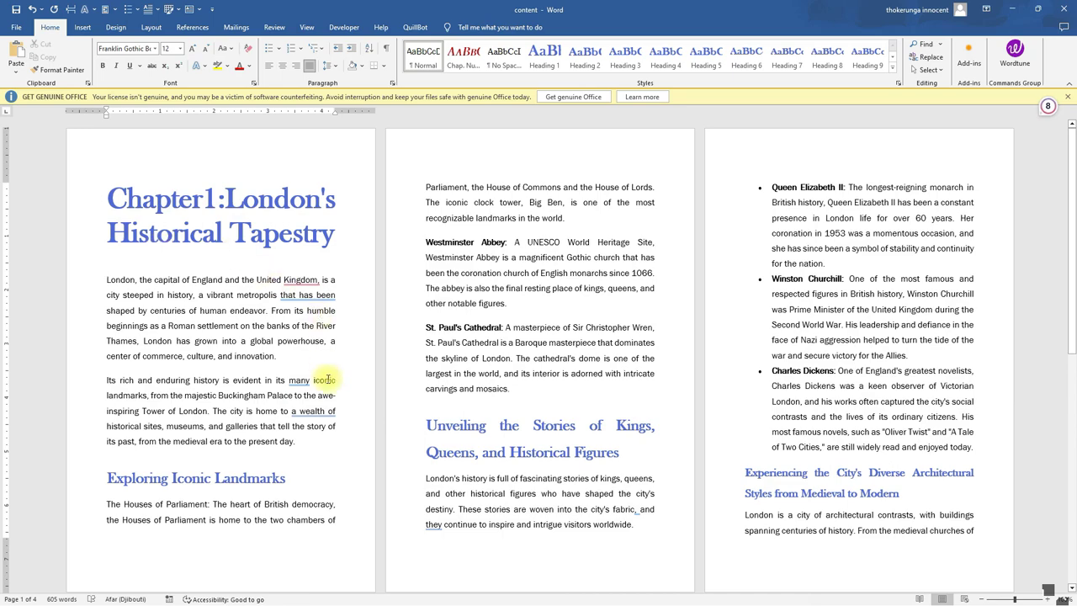
pyautogui.scroll(-5, 387, 328)
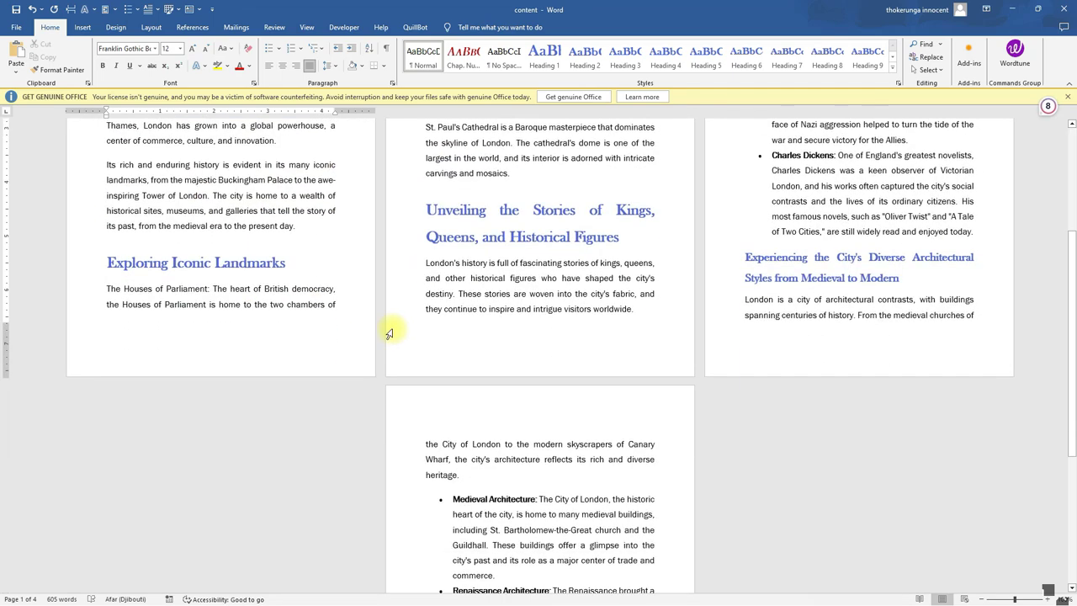
pyautogui.scroll(5, 389, 334)
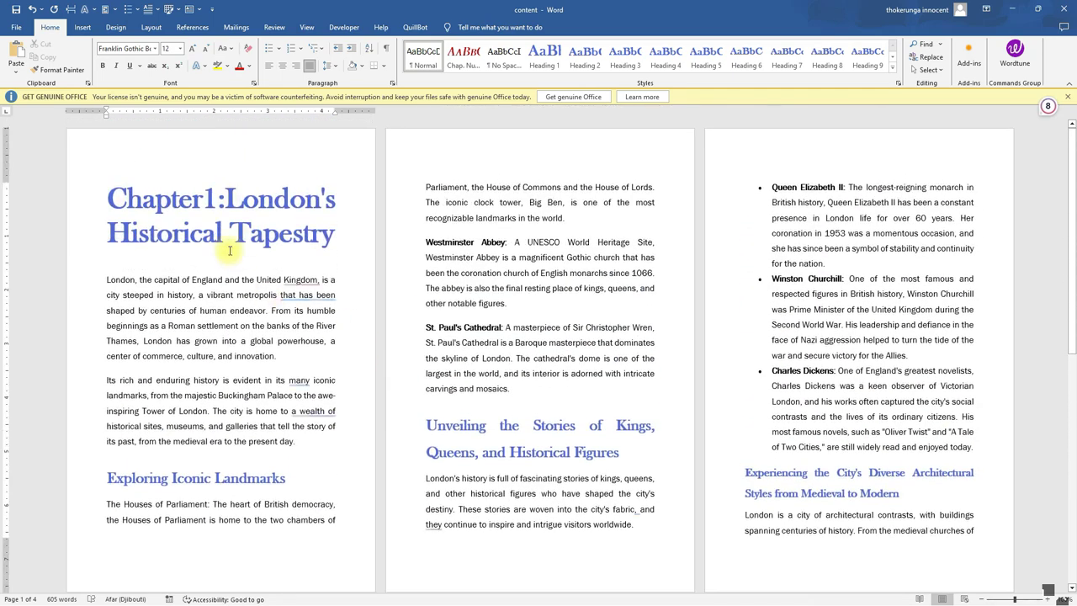
# Left-align the heading about kings, queens and historical figures.
pyautogui.moveTo(339, 235); pyautogui.dragTo(143, 200)
pyautogui.click(143, 200)
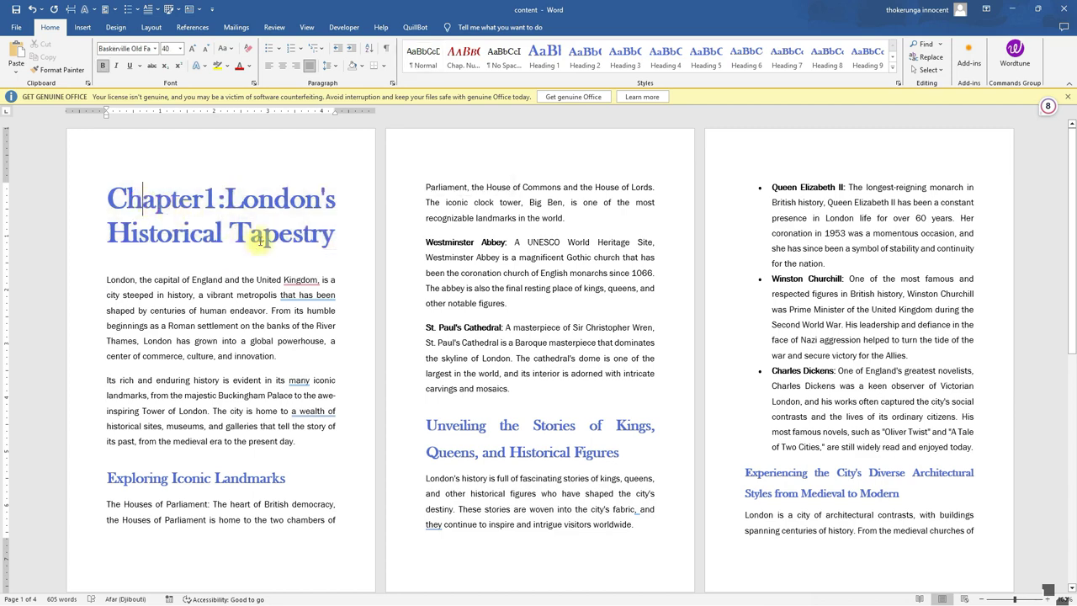
pyautogui.scroll(-2, 253, 241)
pyautogui.scroll(1, 305, 311)
pyautogui.moveTo(626, 391); pyautogui.dragTo(421, 373)
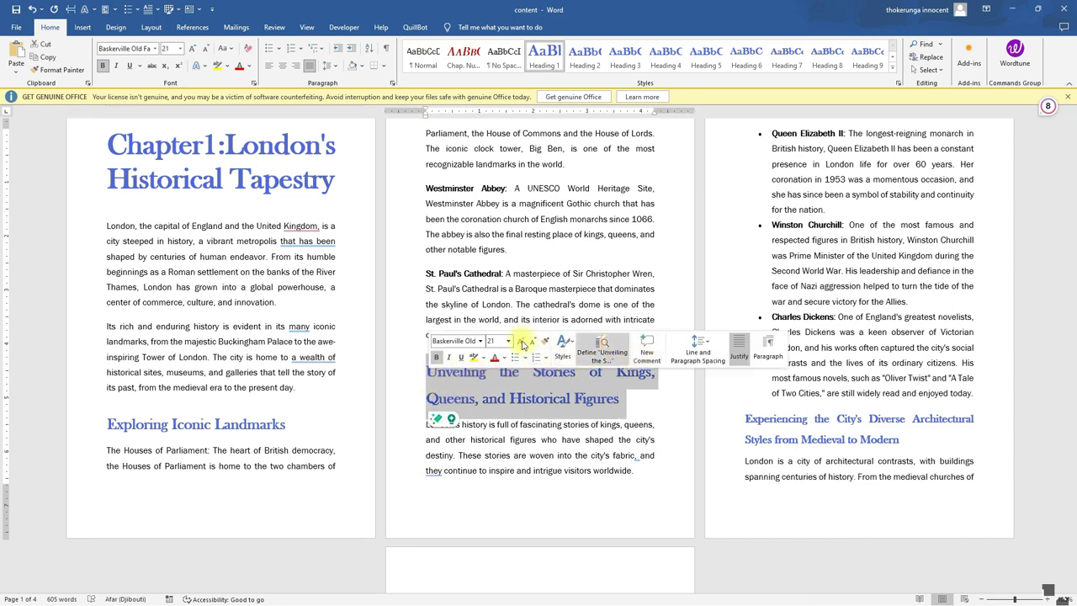
pyautogui.click(271, 67)
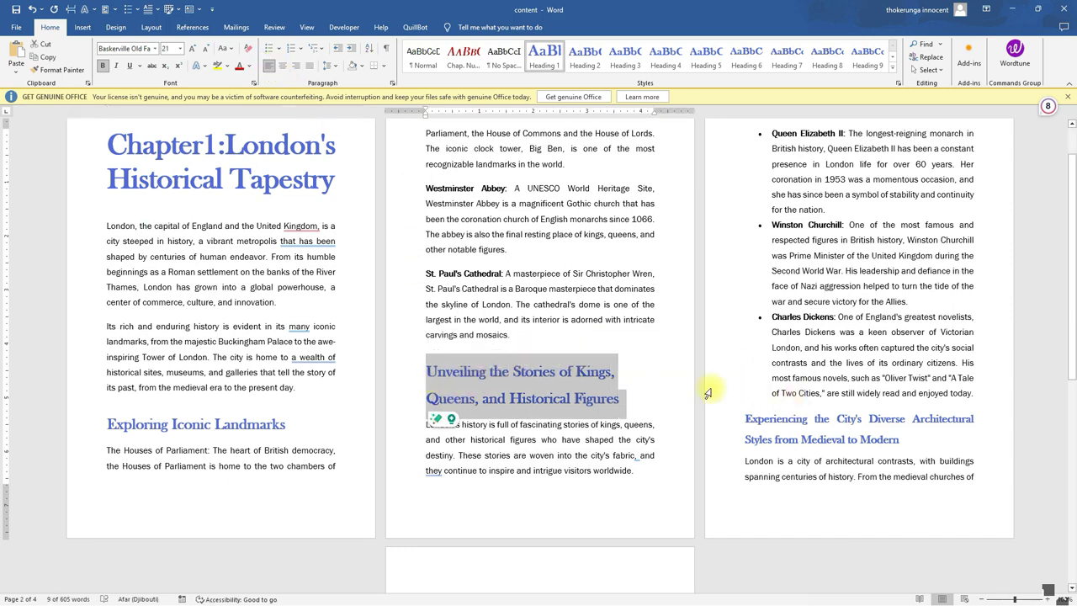
pyautogui.click(662, 379)
# Modify the Heading 1 style to be left-aligned.
pyautogui.rightClick(546, 57)
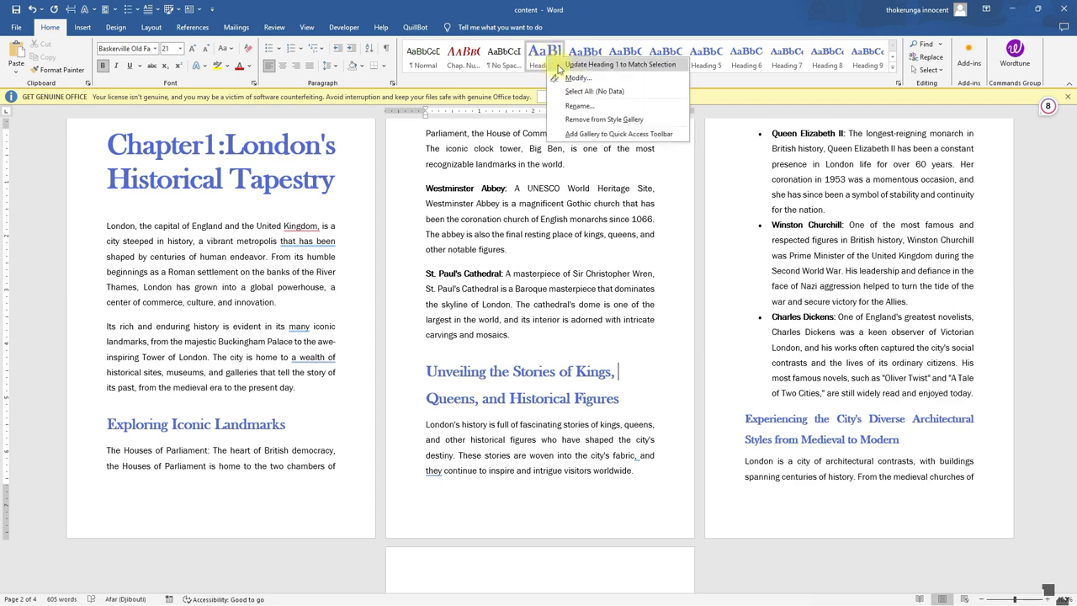
pyautogui.click(581, 82)
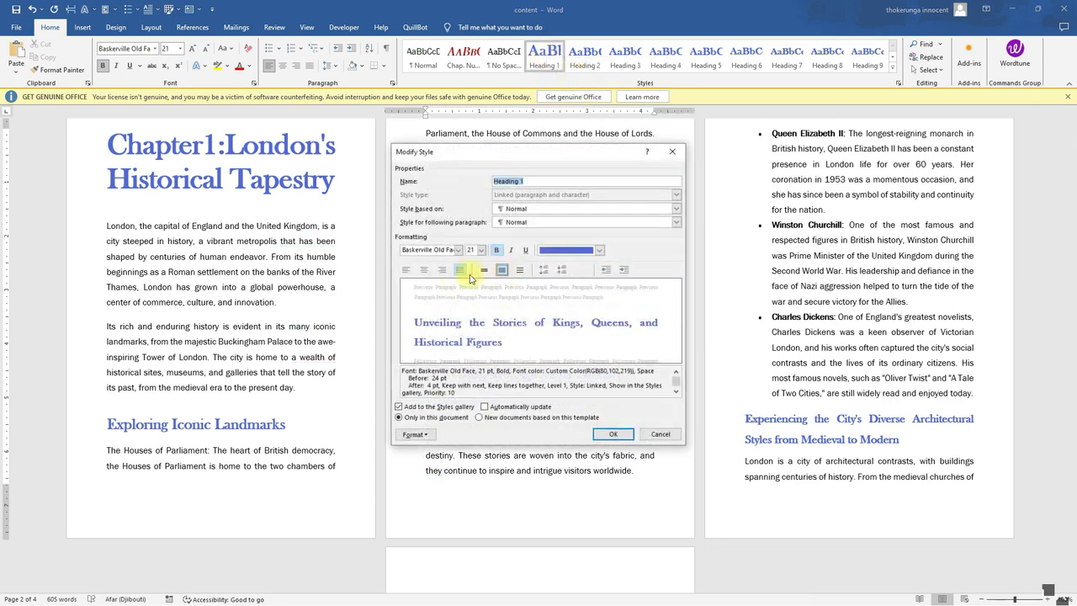
pyautogui.click(406, 270)
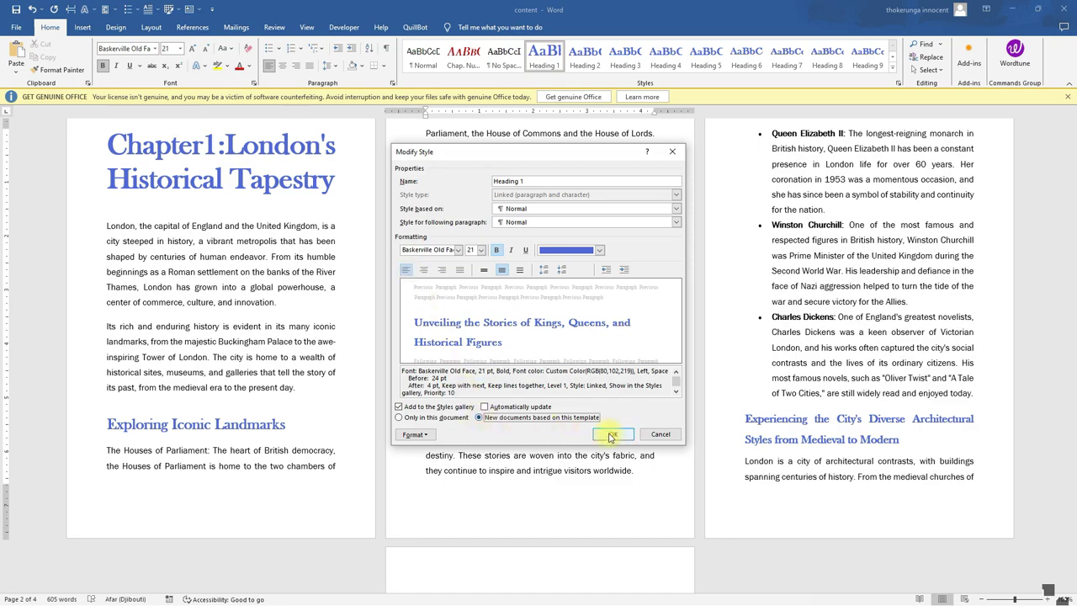
pyautogui.click(613, 434)
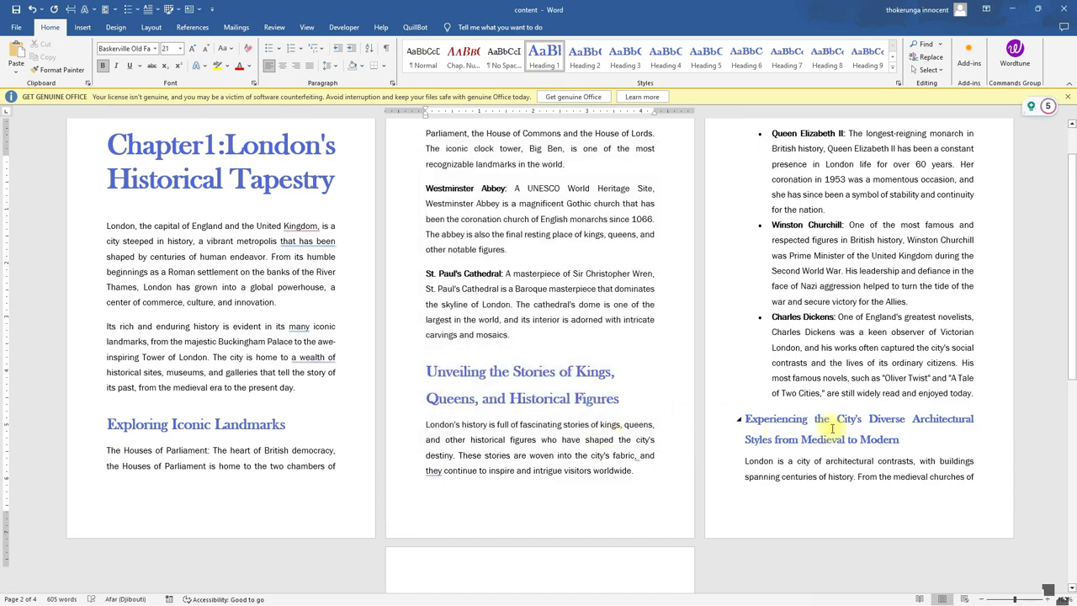
pyautogui.scroll(1, 832, 429)
pyautogui.scroll(-7, 833, 428)
pyautogui.scroll(7, 832, 428)
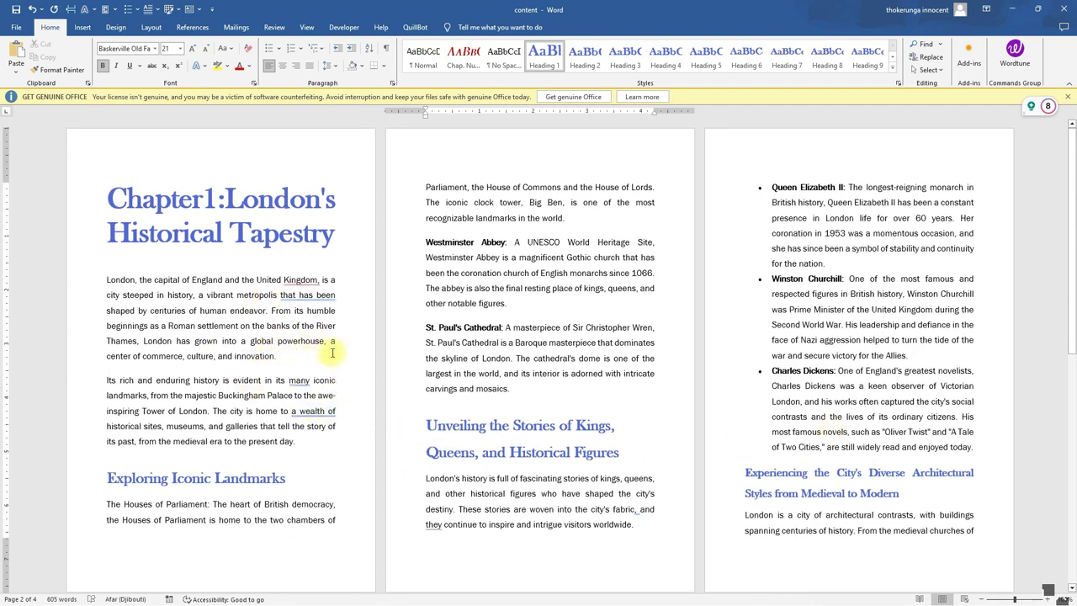
# Check the styles of the body paragraphs and chapter title, then minimize Word.
pyautogui.click(184, 329)
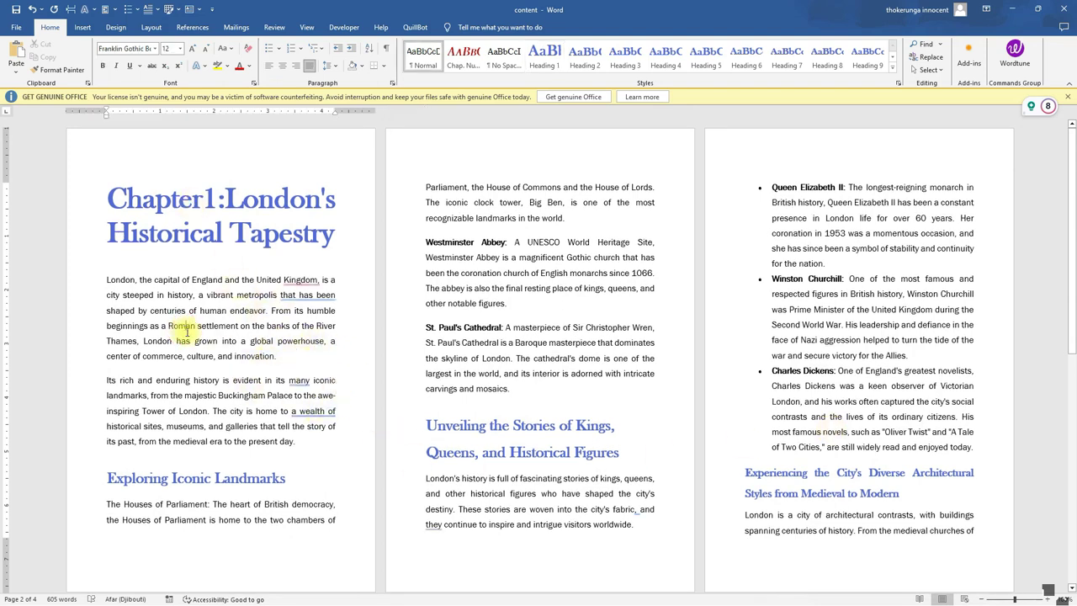
pyautogui.click(504, 280)
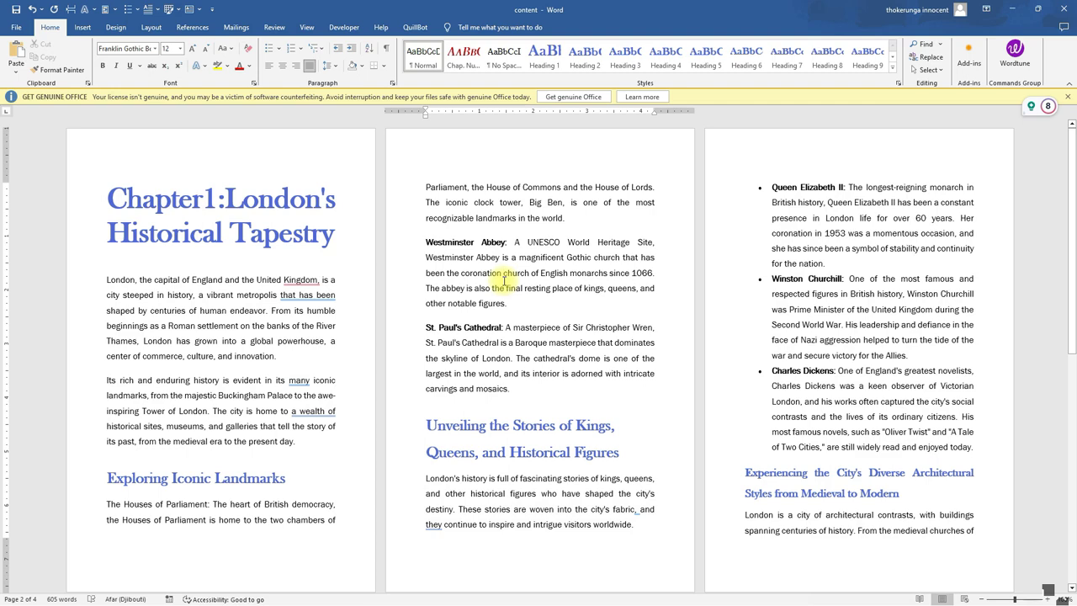
pyautogui.click(312, 240)
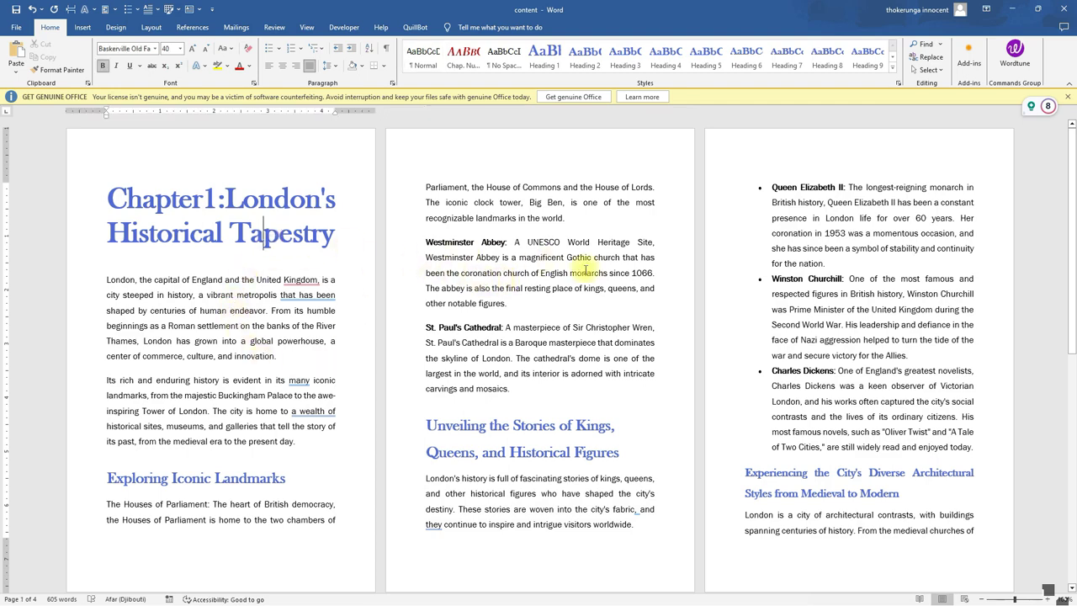
pyautogui.scroll(-1, 586, 270)
pyautogui.scroll(-3, 585, 269)
pyautogui.scroll(4, 578, 264)
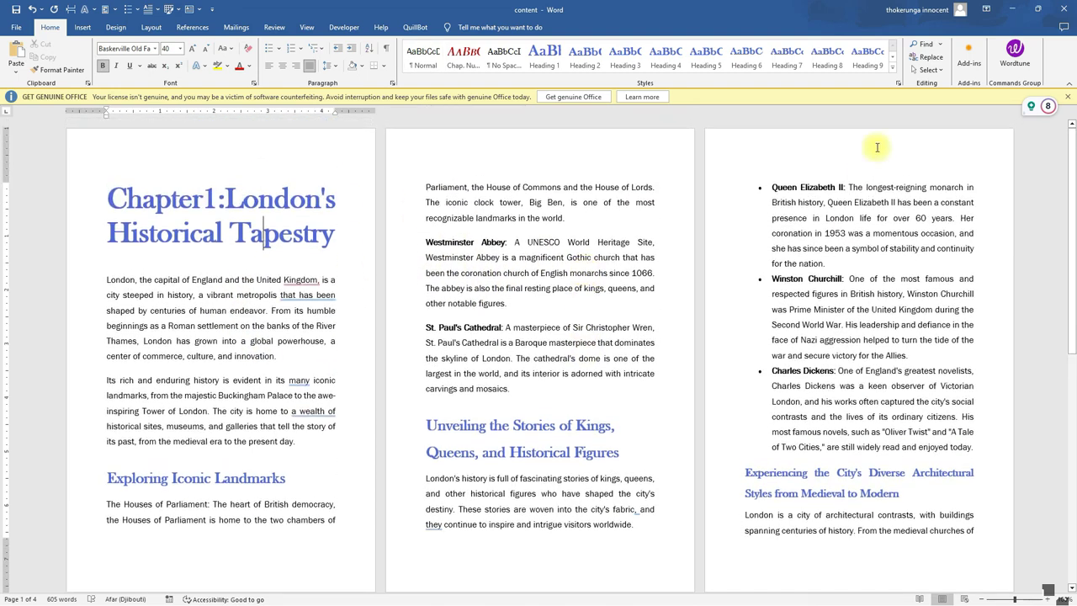
pyautogui.click(1009, 9)
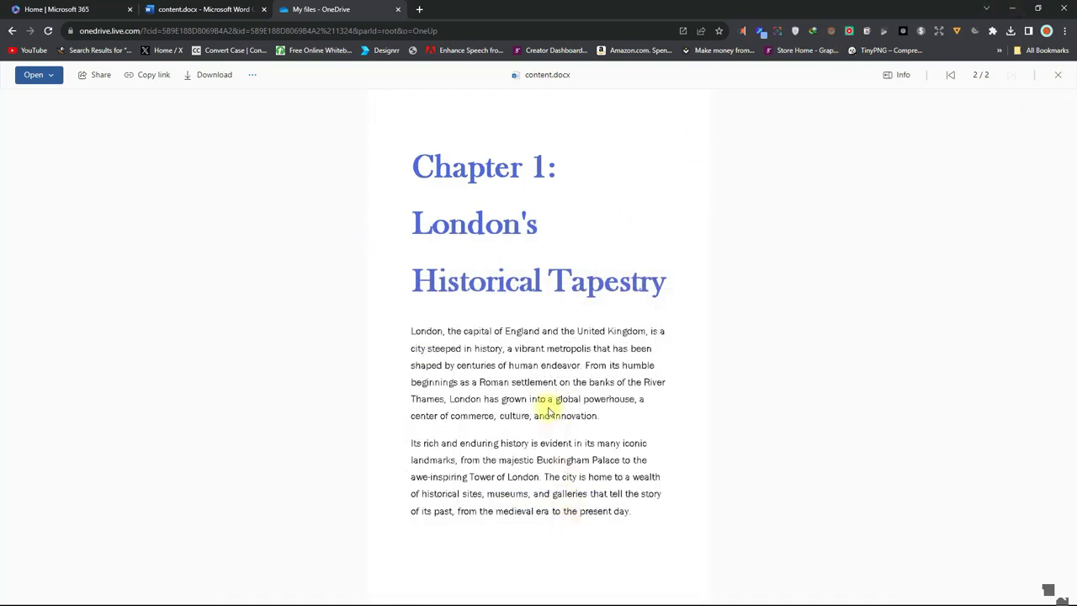
# In Word for the web, try Designer designs: script title, Goudy Type serif, outlined all-caps, plain serif.
pyautogui.click(400, 10)
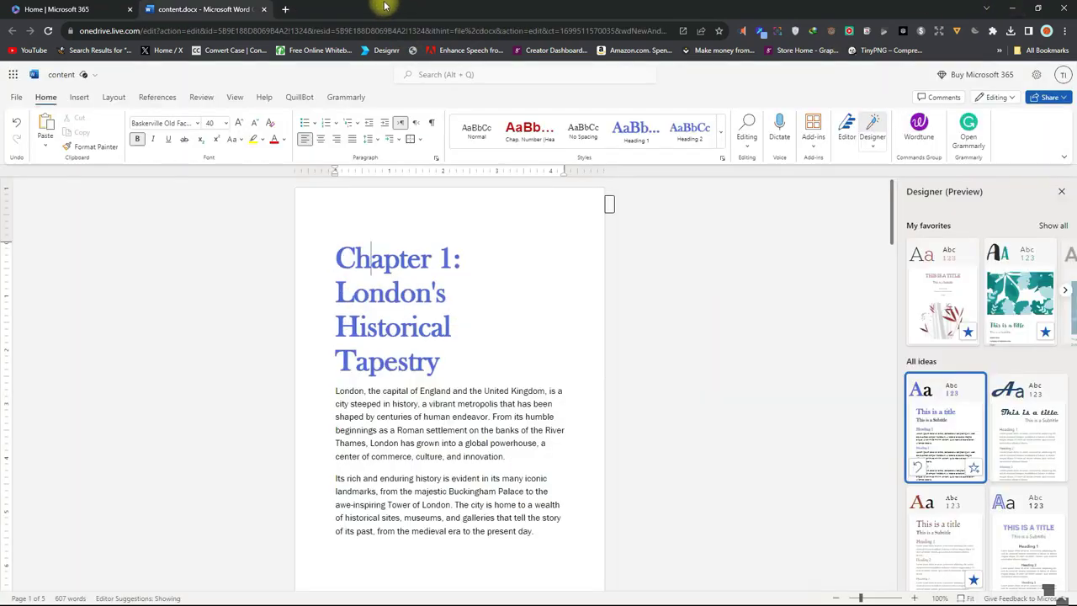
pyautogui.click(1030, 429)
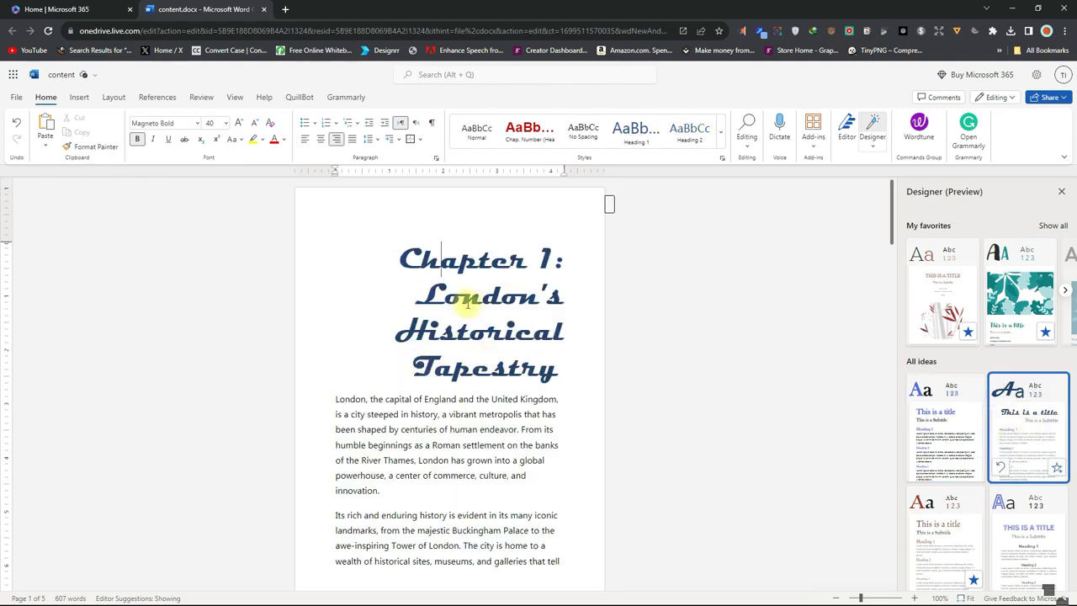
pyautogui.scroll(-2, 423, 392)
pyautogui.scroll(-20, 423, 392)
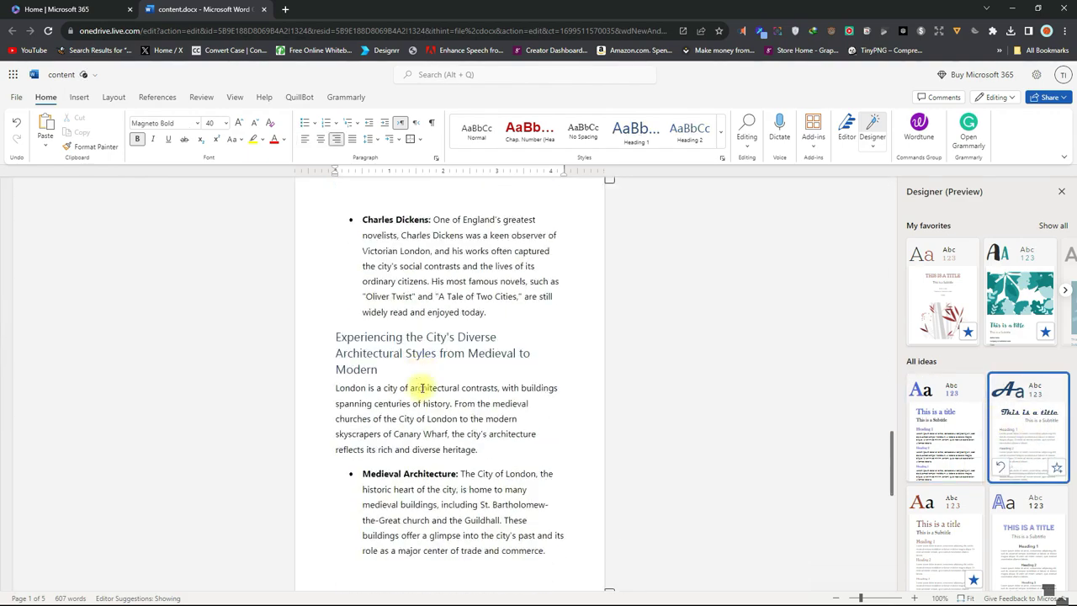
pyautogui.scroll(-2, 914, 445)
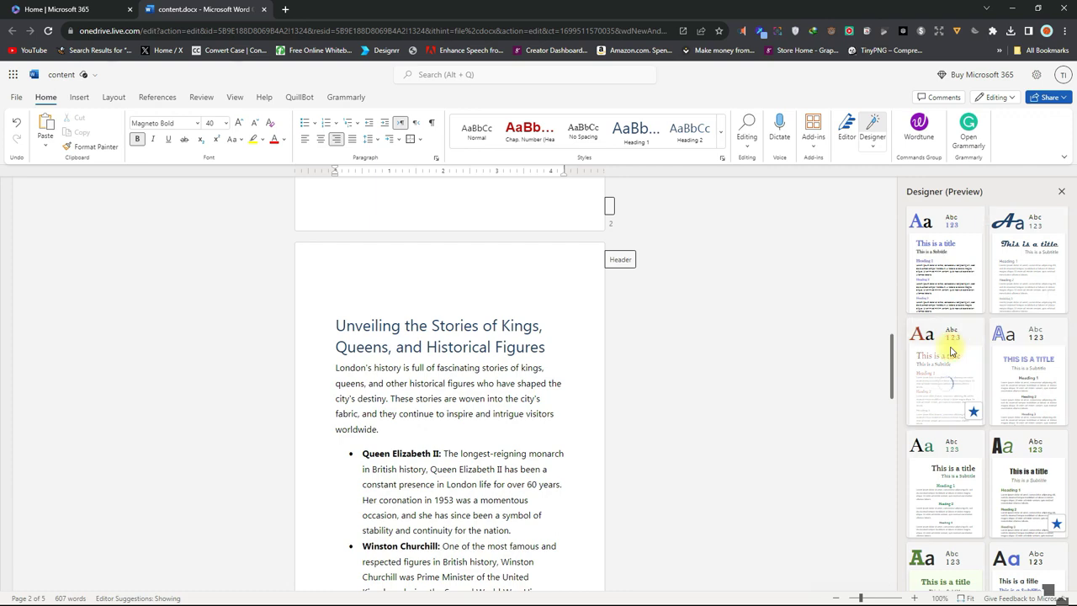
pyautogui.click(951, 348)
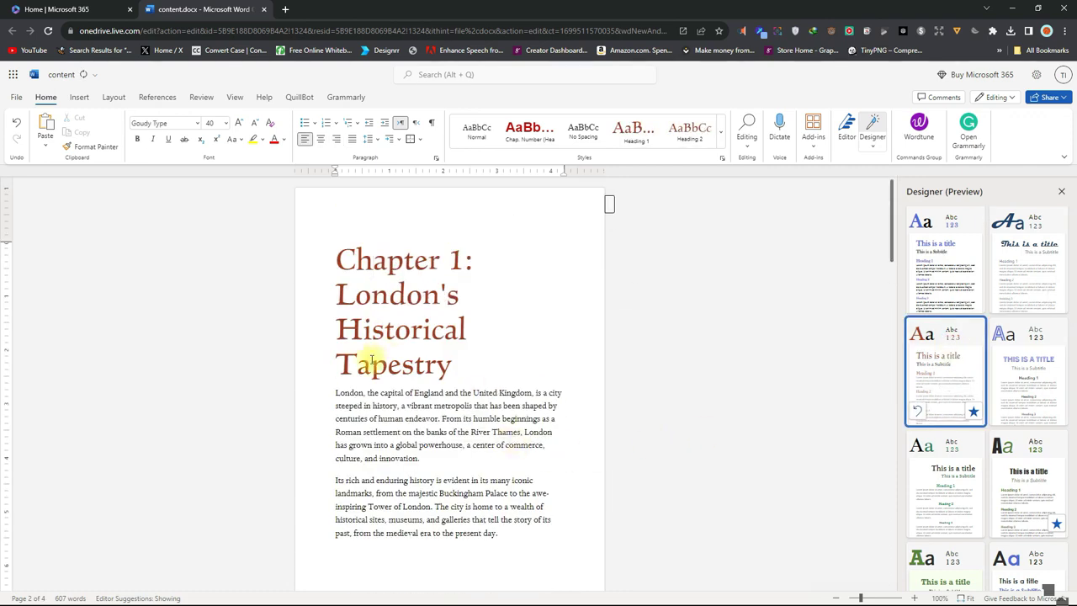
pyautogui.click(1024, 378)
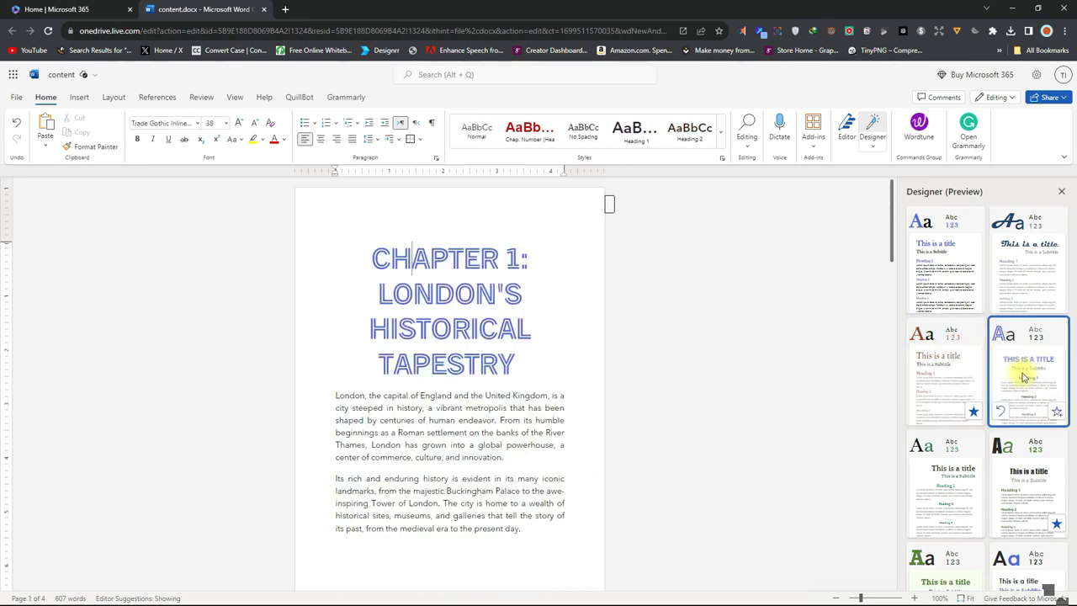
pyautogui.scroll(-3, 522, 378)
pyautogui.click(939, 463)
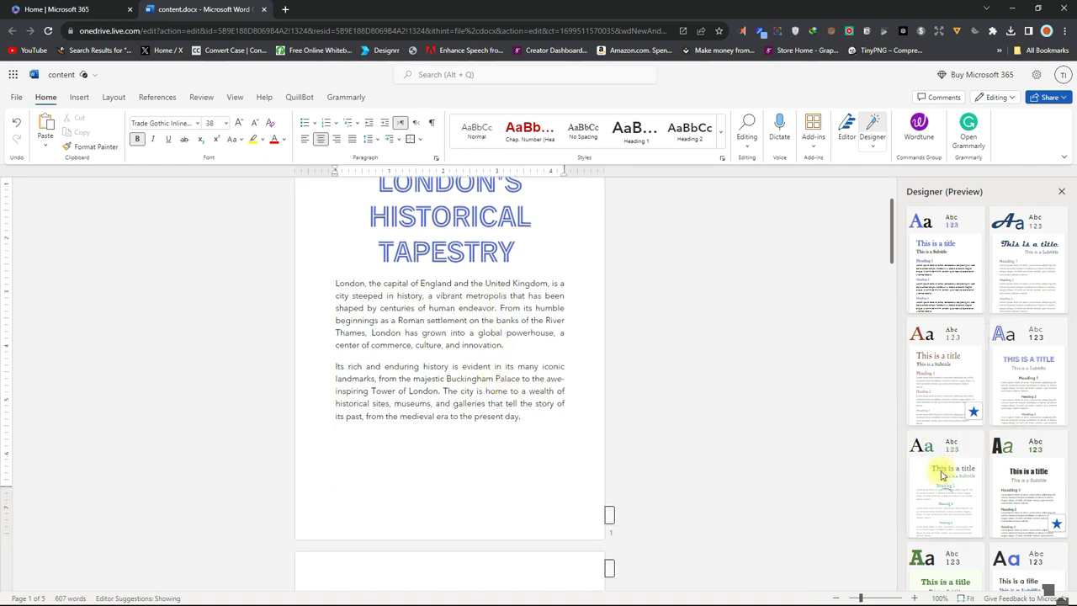
# Settle on the Impact-title Designer design with green headings and bring up the Save as choices.
pyautogui.scroll(3, 625, 368)
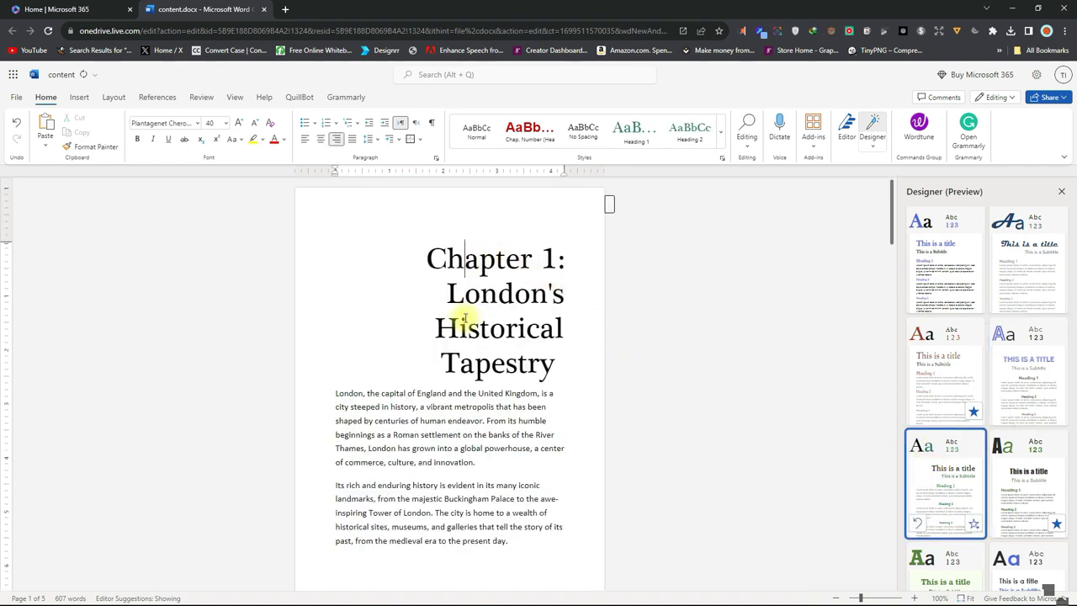
pyautogui.scroll(-5, 438, 320)
pyautogui.scroll(-5, 436, 326)
pyautogui.scroll(10, 433, 325)
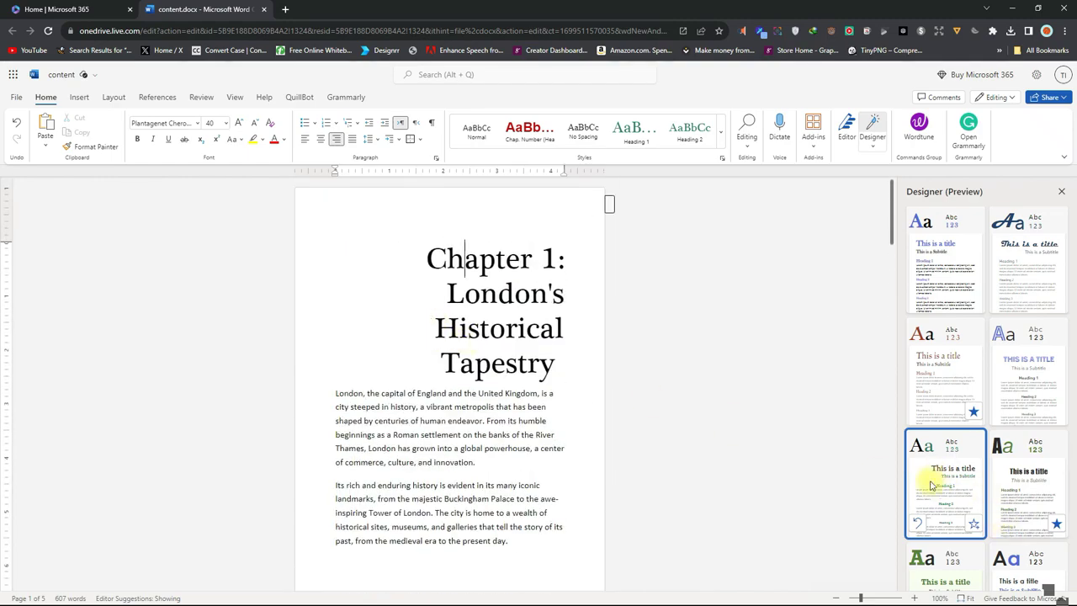
pyautogui.click(1016, 478)
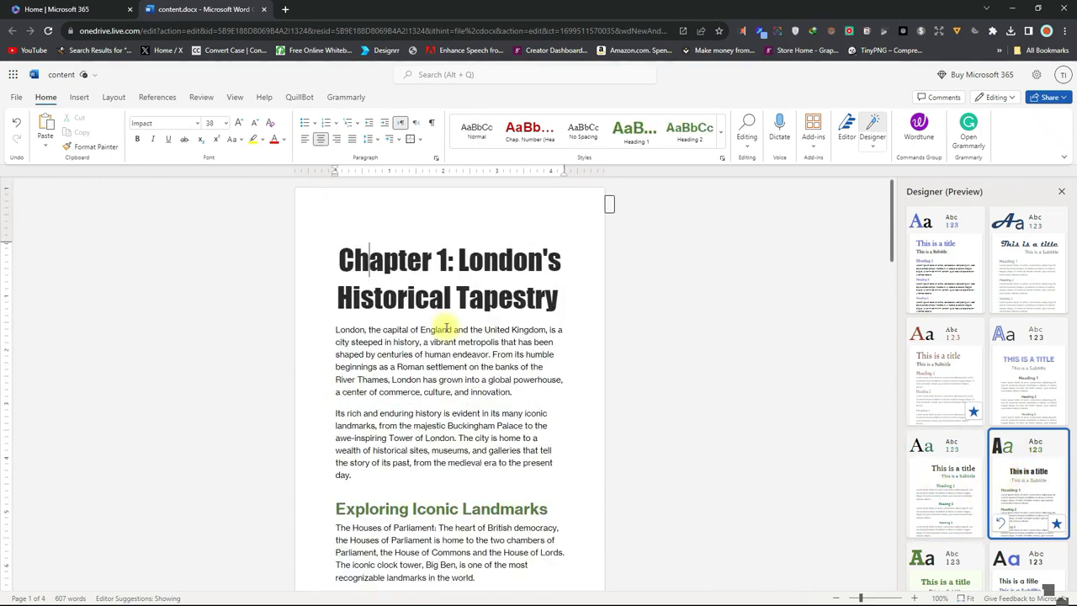
pyautogui.scroll(-10, 446, 328)
pyautogui.scroll(4, 446, 326)
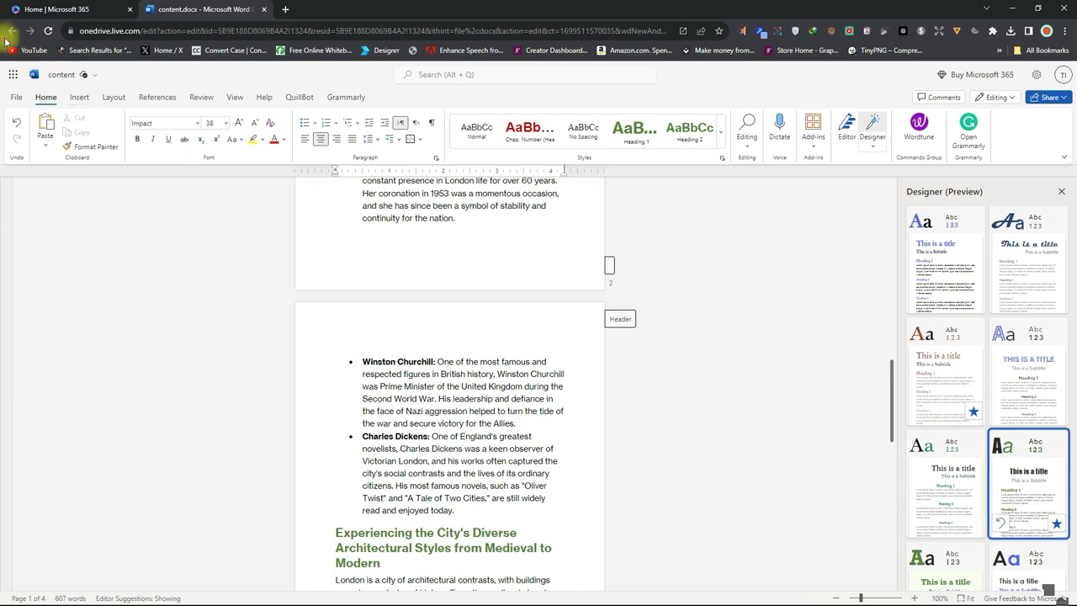
pyautogui.click(12, 99)
pyautogui.click(44, 243)
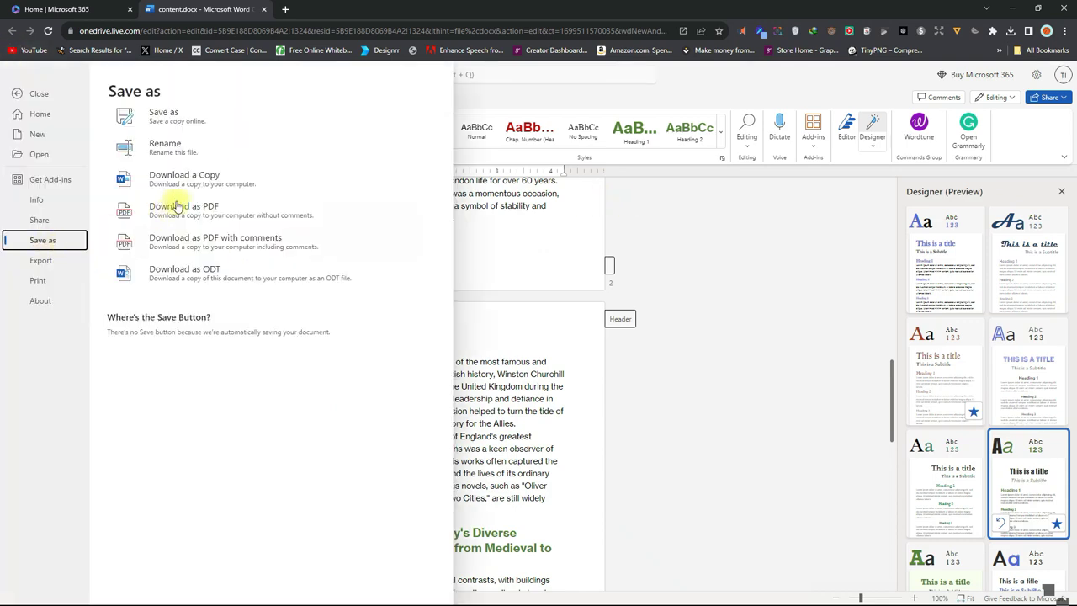
# Download a copy as content (1).docx and open it in desktop Word.
pyautogui.click(231, 184)
pyautogui.click(510, 356)
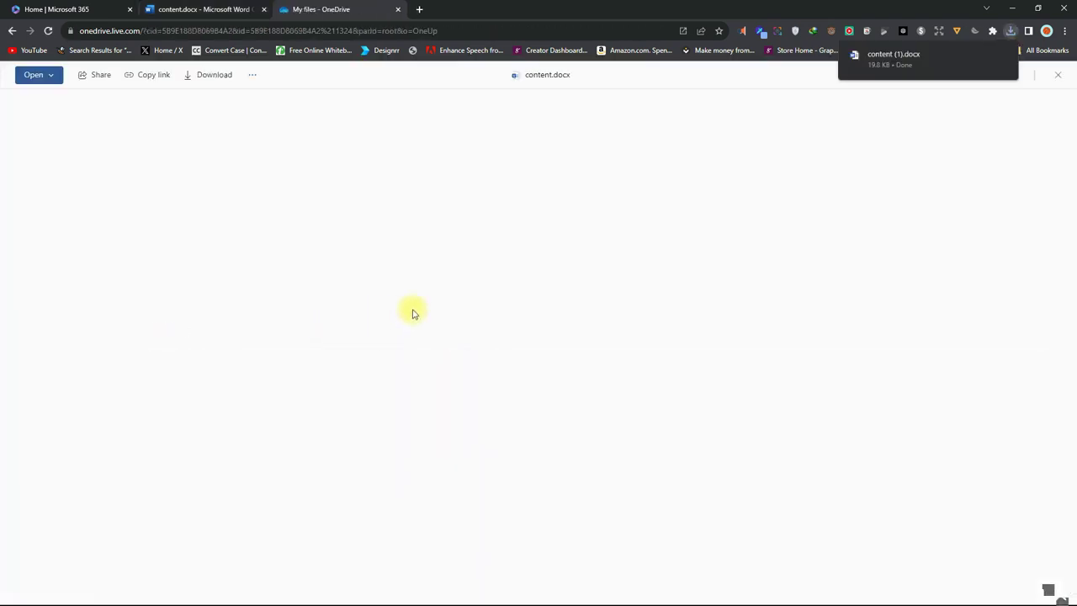
pyautogui.click(915, 61)
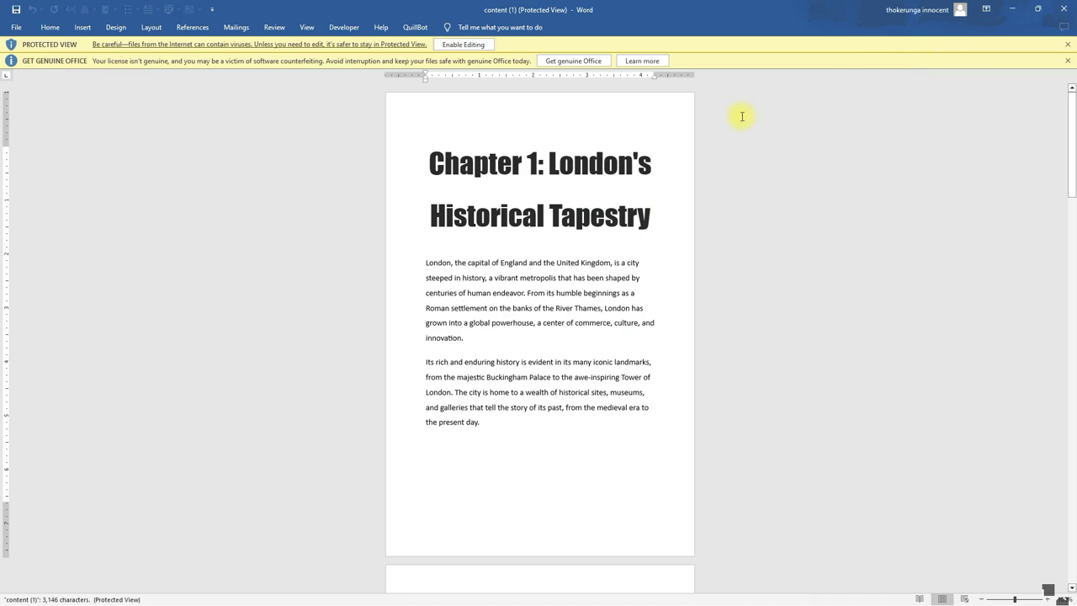
# Enable editing on content (1).docx and set the chapter title's line spacing to 1.0.
pyautogui.click(463, 43)
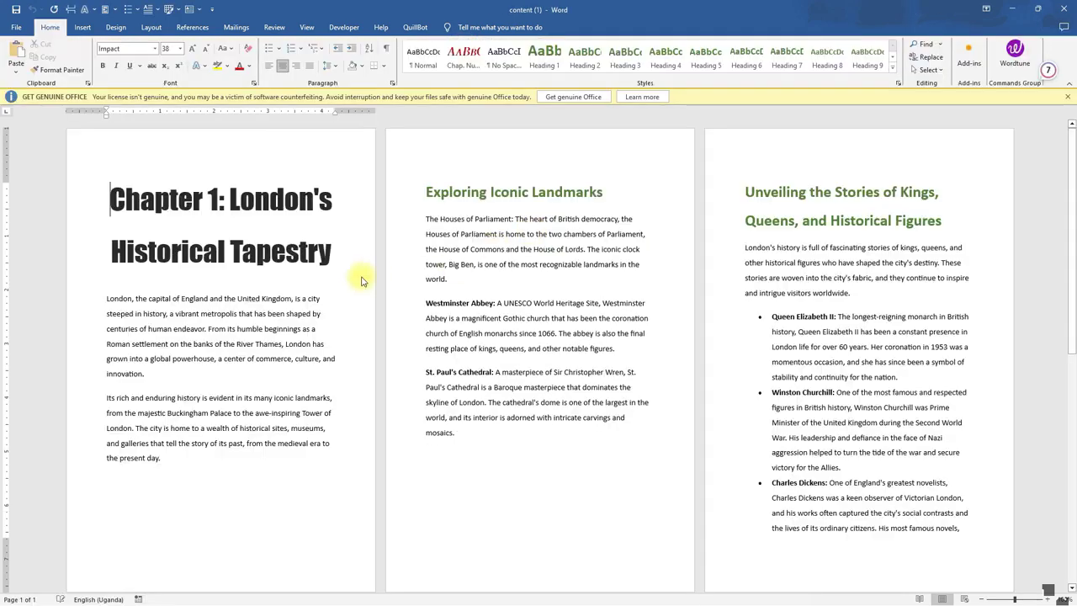
pyautogui.moveTo(343, 255); pyautogui.dragTo(132, 197)
pyautogui.click(328, 65)
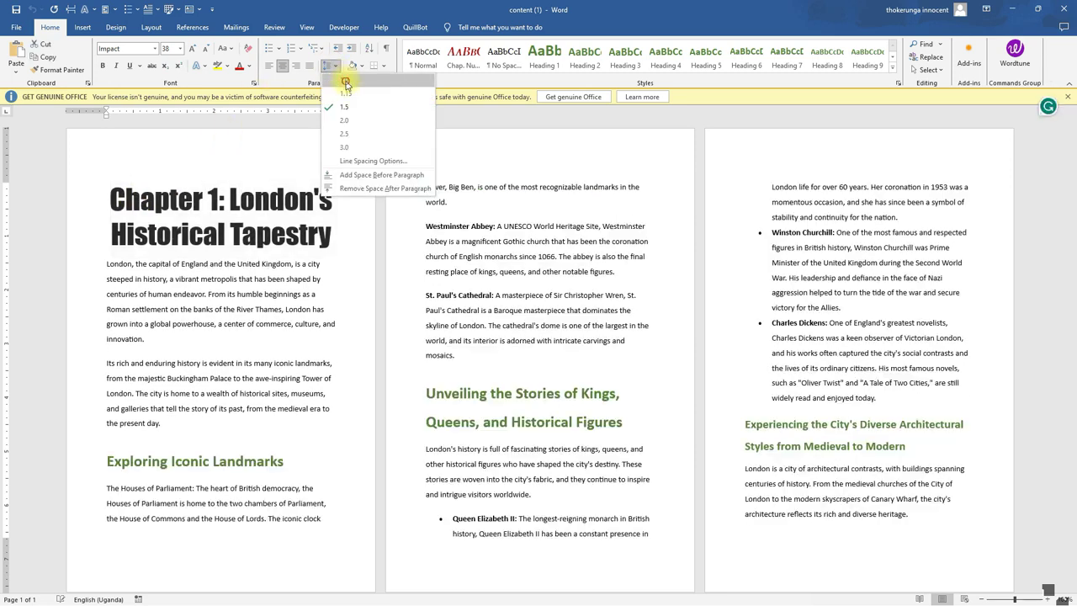
pyautogui.click(345, 84)
pyautogui.click(304, 264)
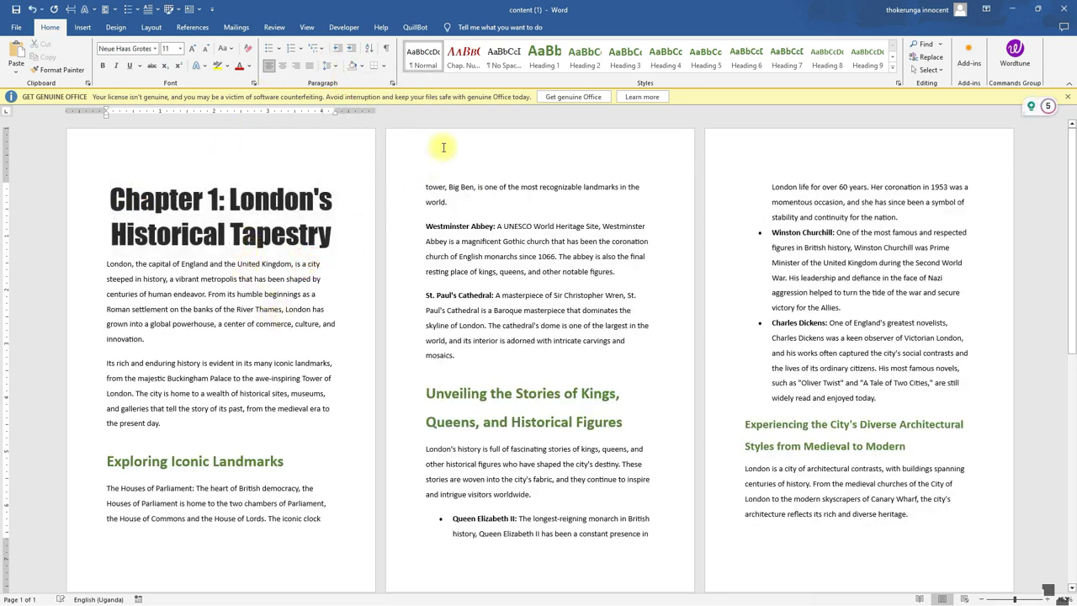
# Modify the Normal style to justify the body text.
pyautogui.rightClick(505, 61)
pyautogui.click(522, 86)
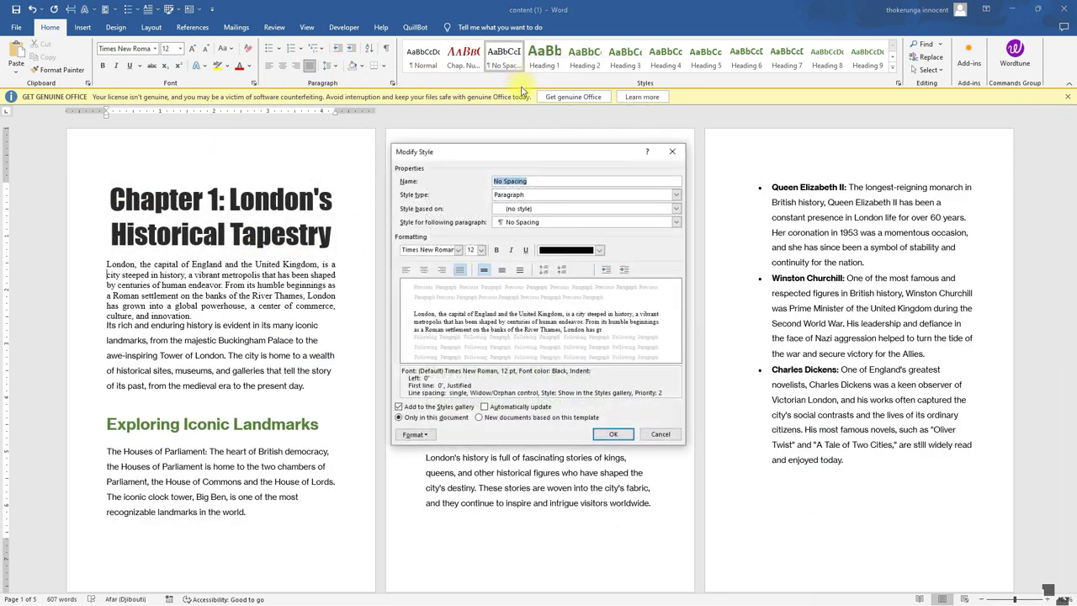
pyautogui.click(671, 153)
pyautogui.hotkey('ctrl', 'z')
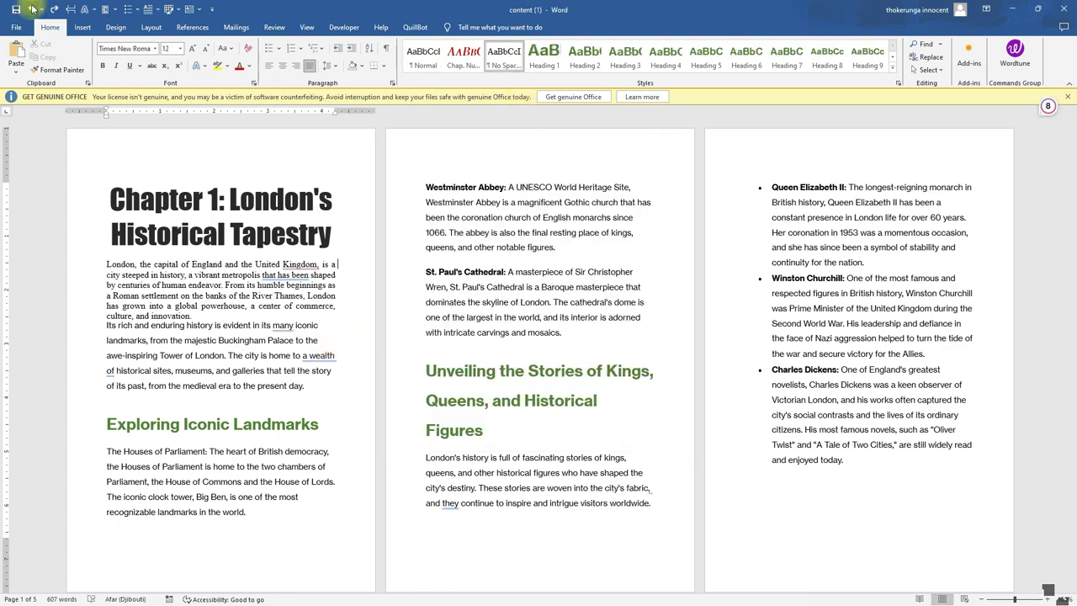
pyautogui.rightClick(425, 56)
pyautogui.click(454, 84)
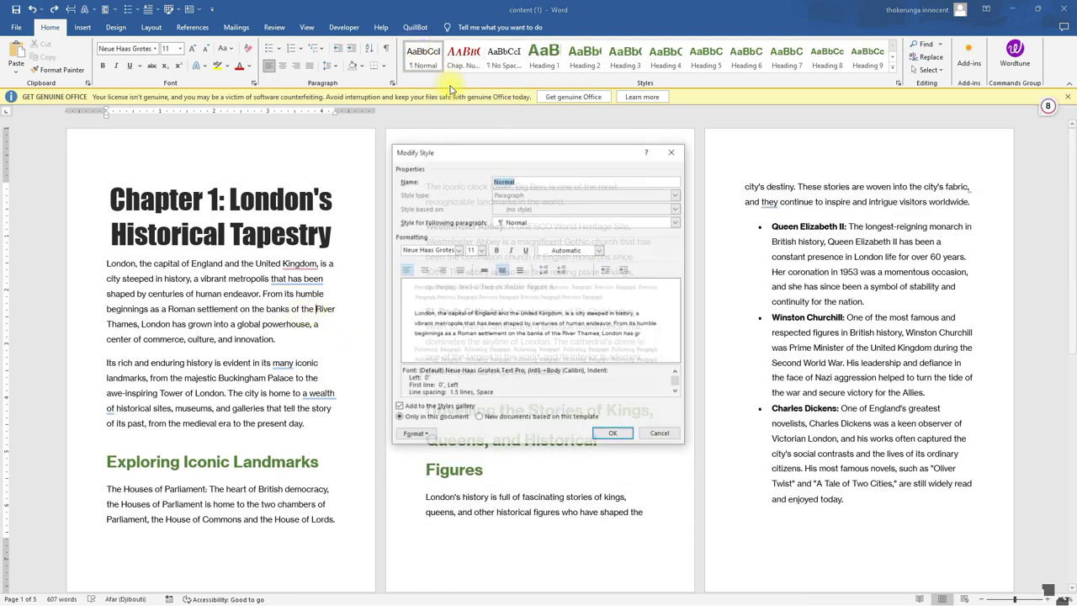
pyautogui.click(460, 269)
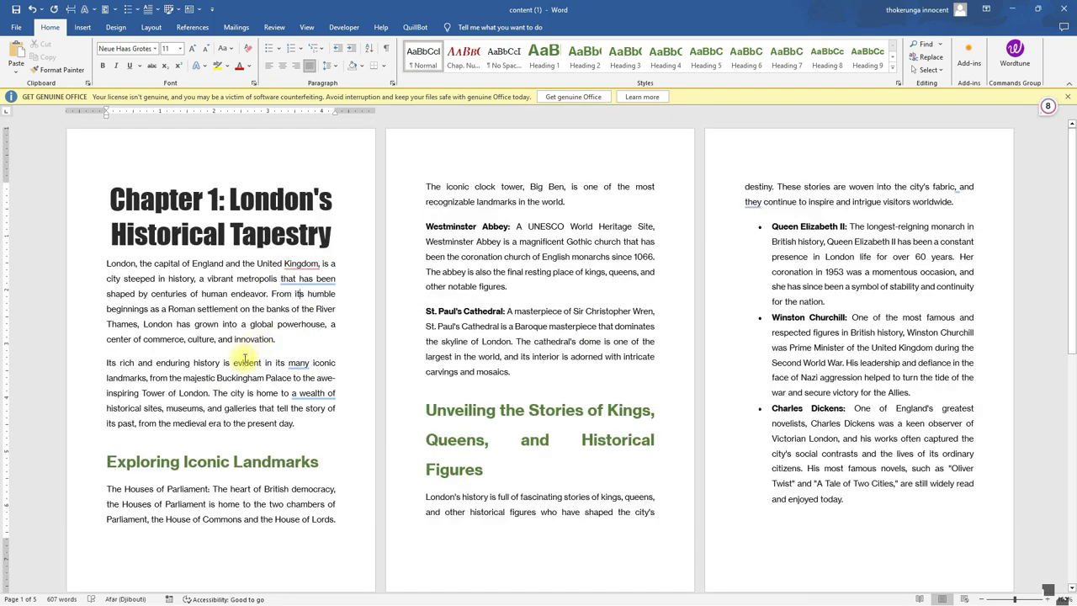
# Modify the Heading 1 style to apply to new documents too.
pyautogui.rightClick(542, 59)
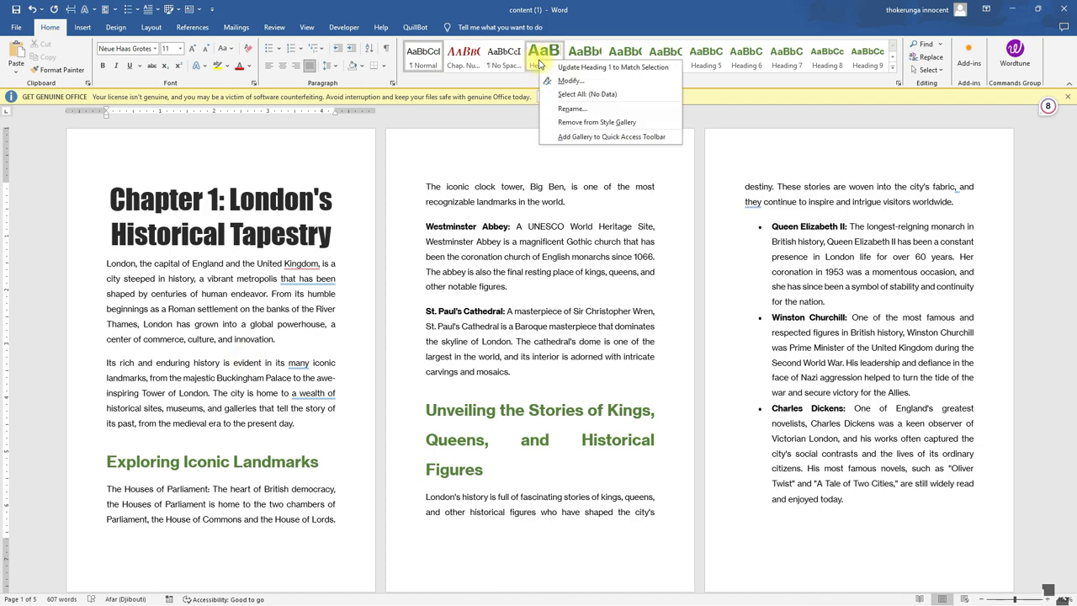
pyautogui.click(570, 81)
pyautogui.click(537, 419)
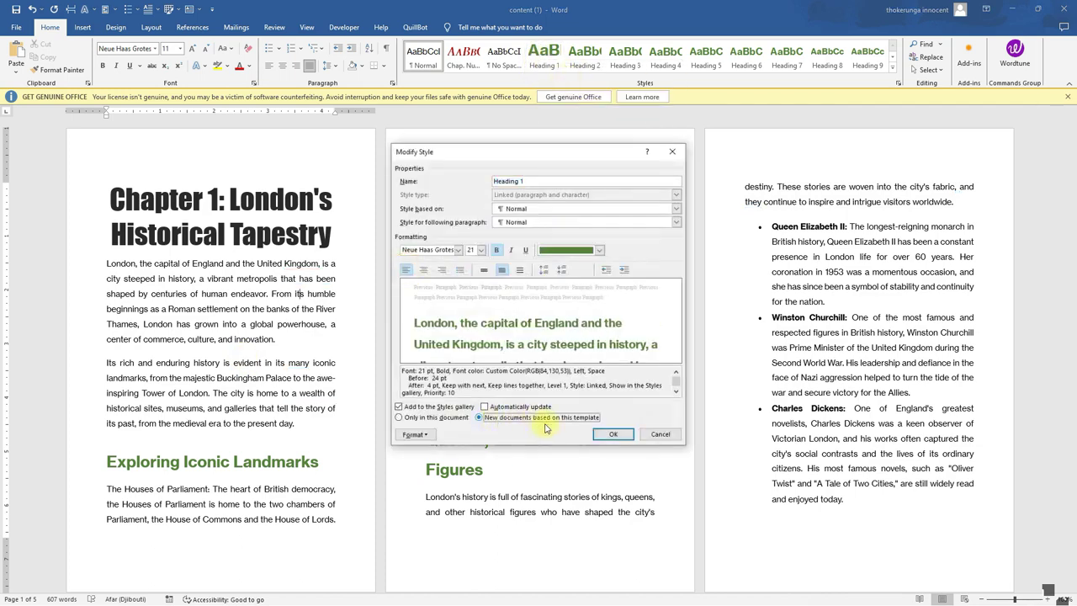
pyautogui.click(610, 435)
# Set the Unveiling the Stories heading to single line spacing.
pyautogui.moveTo(493, 470); pyautogui.dragTo(425, 414)
pyautogui.click(331, 66)
pyautogui.click(340, 75)
pyautogui.click(562, 467)
pyautogui.scroll(-3, 548, 449)
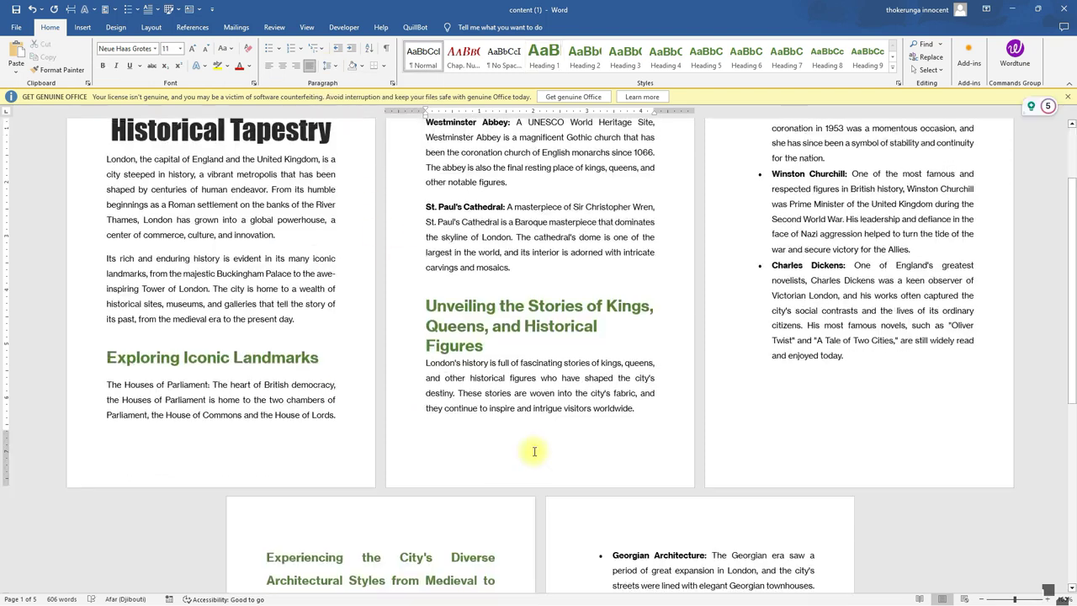
pyautogui.scroll(2, 446, 433)
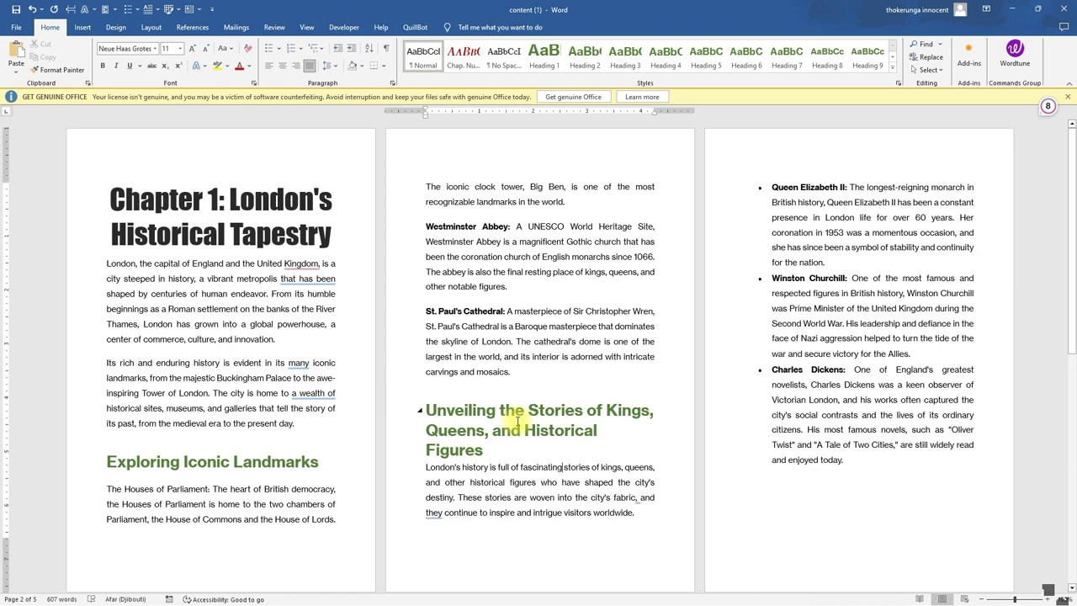
pyautogui.scroll(-7, 517, 418)
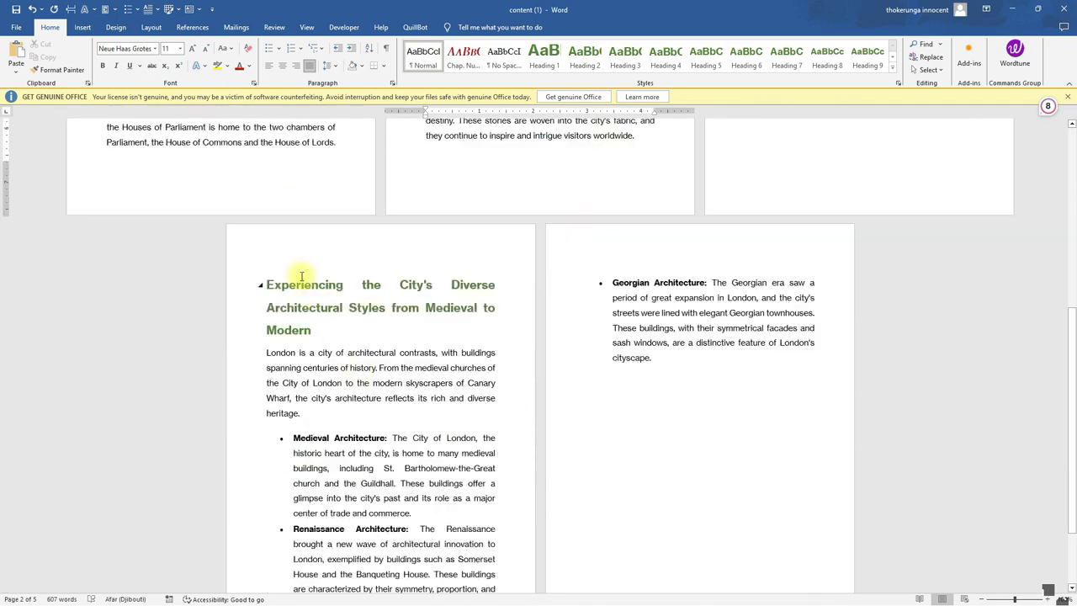
# Set the Experiencing the City's Diverse heading to single line spacing.
pyautogui.moveTo(305, 284)
pyautogui.click(271, 331)
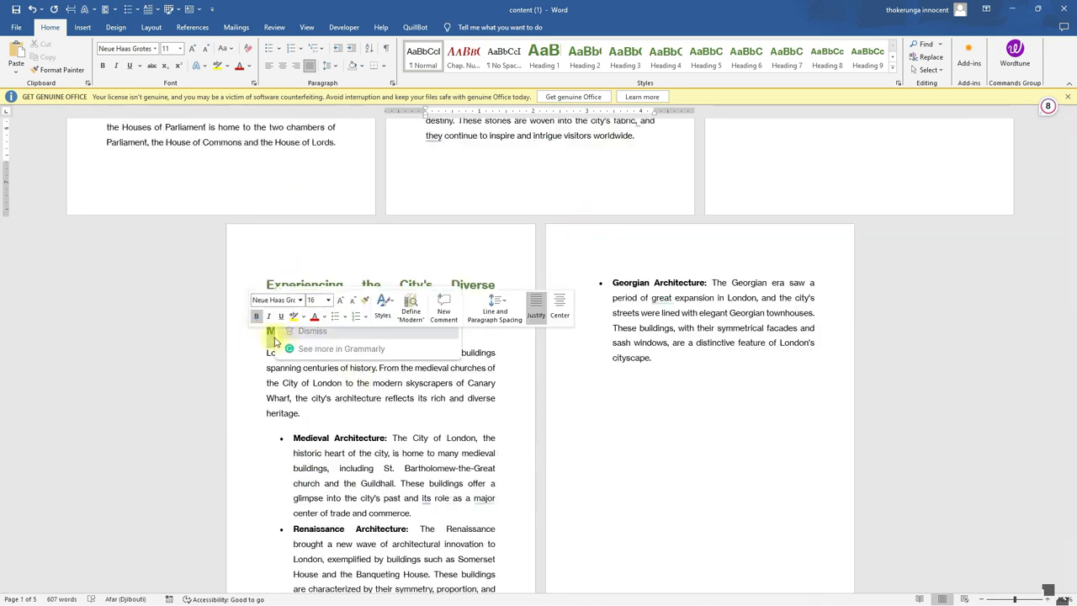
pyautogui.moveTo(318, 332); pyautogui.dragTo(269, 284)
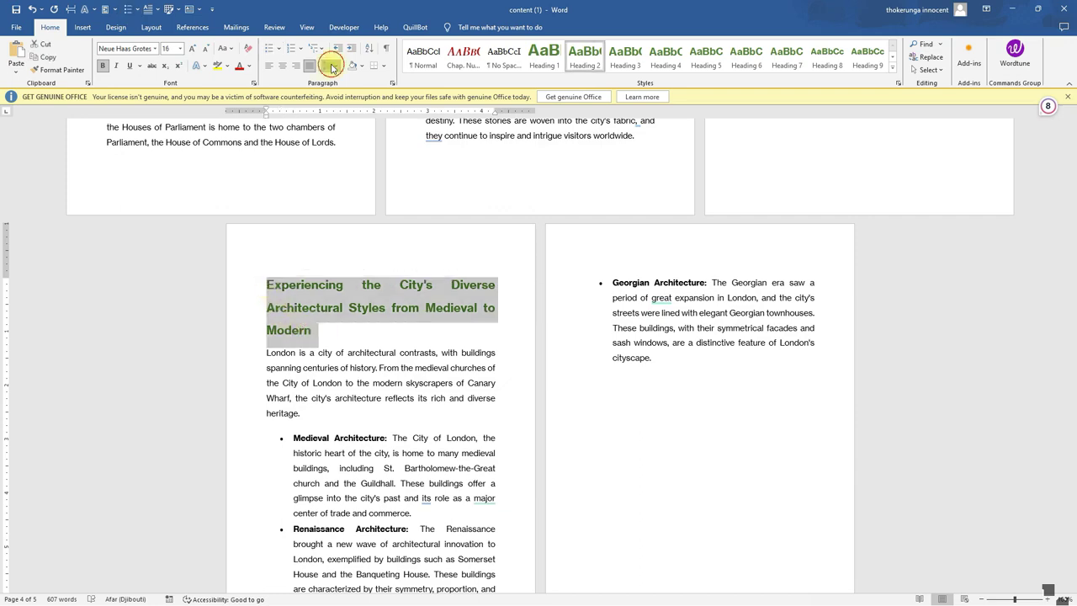
pyautogui.click(328, 66)
pyautogui.click(341, 76)
pyautogui.click(397, 416)
pyautogui.scroll(7, 397, 416)
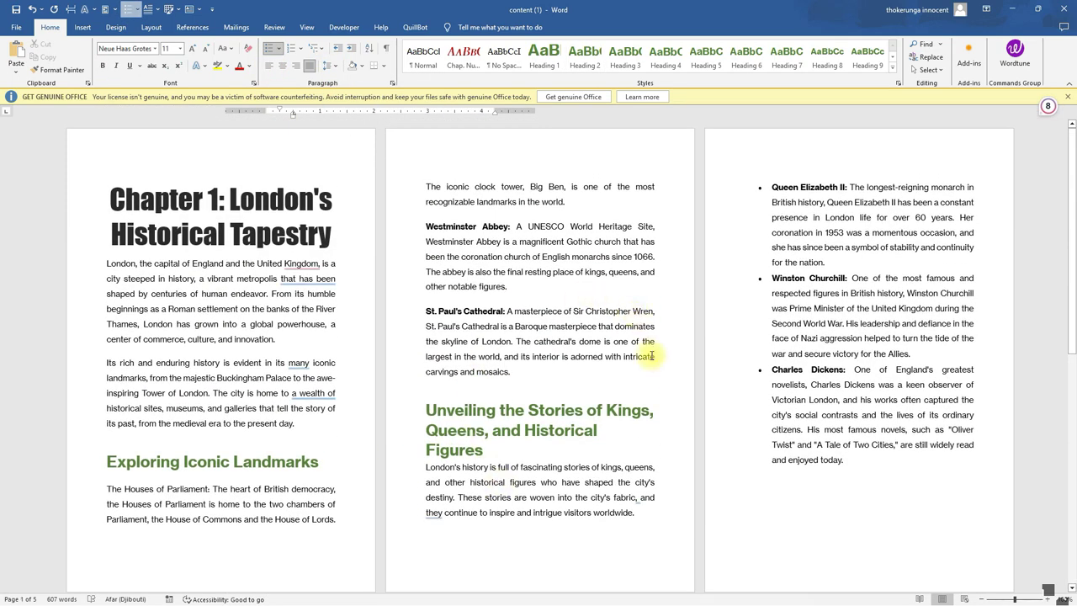
# Dismiss the licence warning banner and minimize both Word windows.
pyautogui.click(1067, 97)
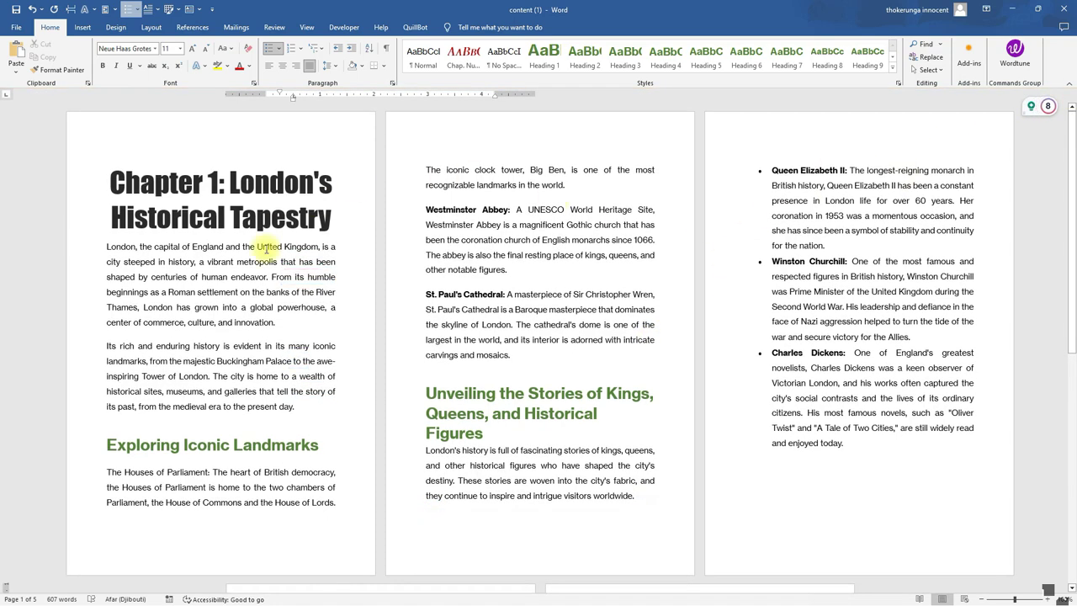
pyautogui.click(1016, 8)
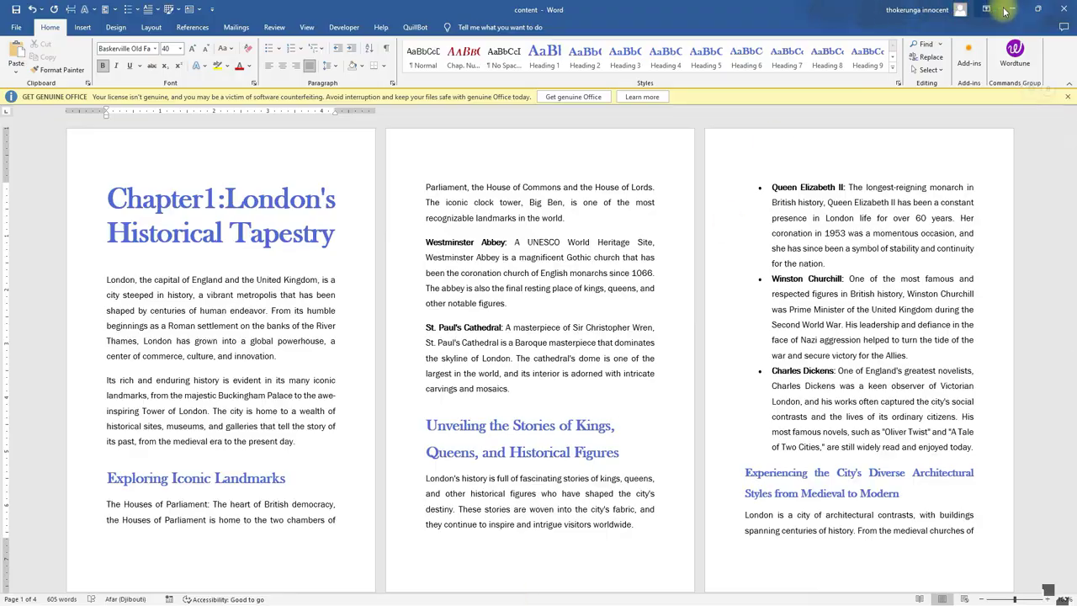
pyautogui.click(1017, 7)
# In Word for the web, try the green and then the blue Designer designs.
pyautogui.click(202, 9)
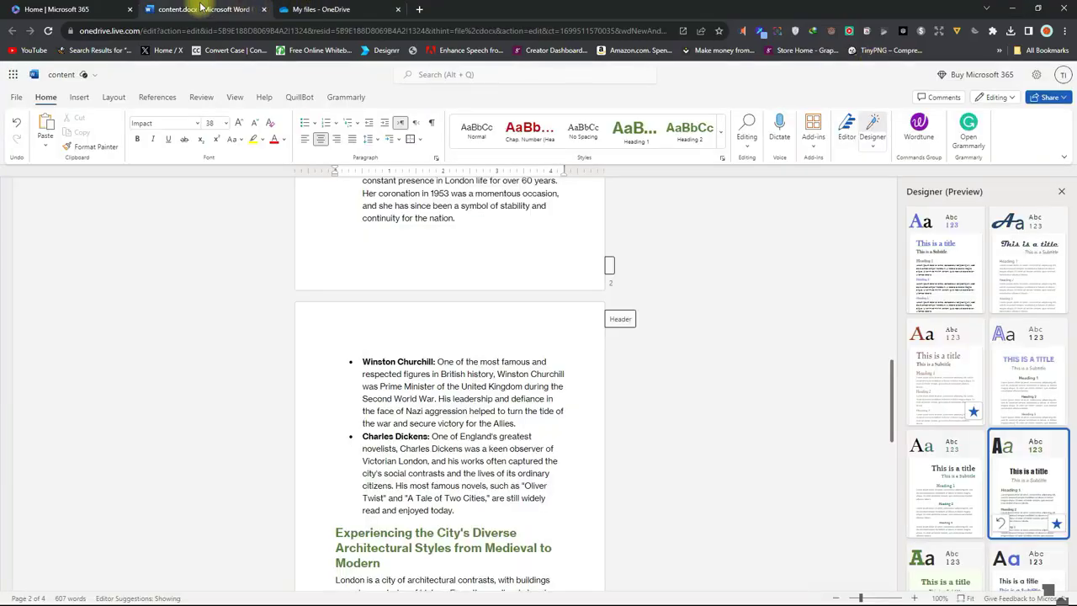
pyautogui.scroll(-2, 968, 440)
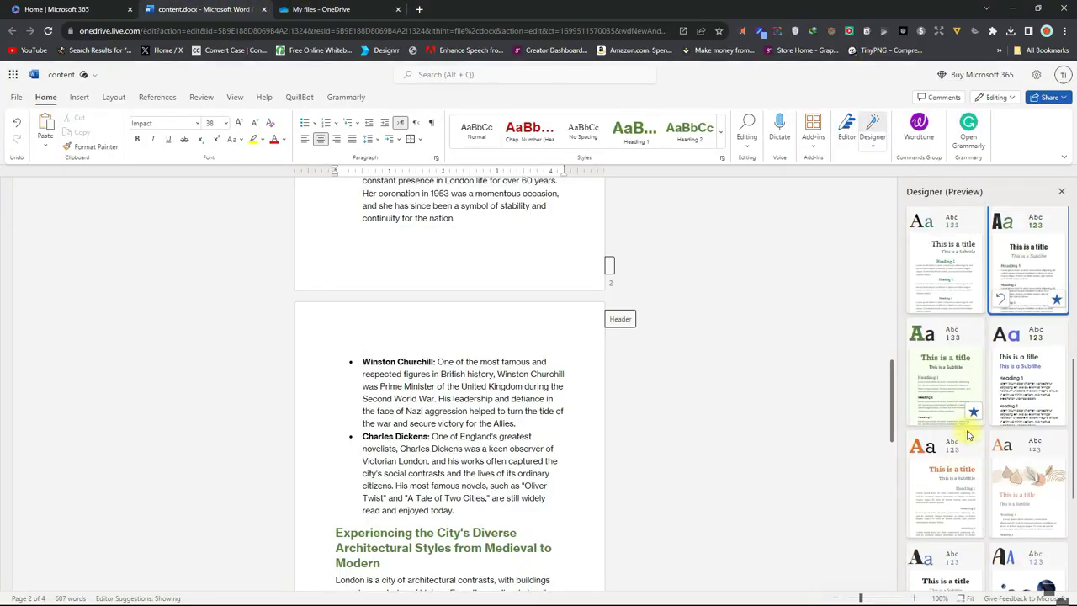
pyautogui.click(965, 383)
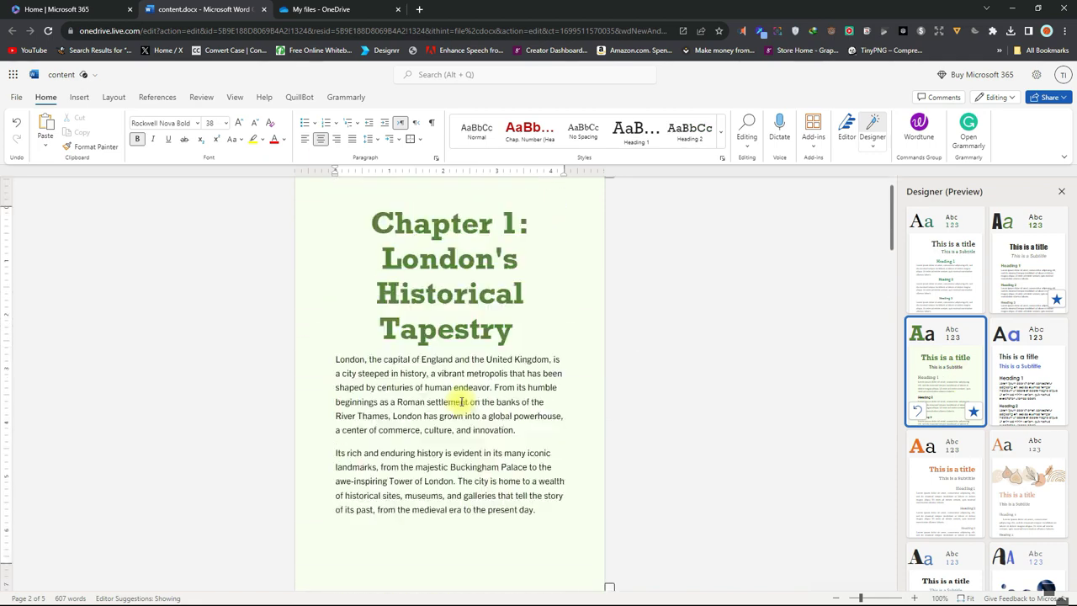
pyautogui.scroll(-7, 461, 402)
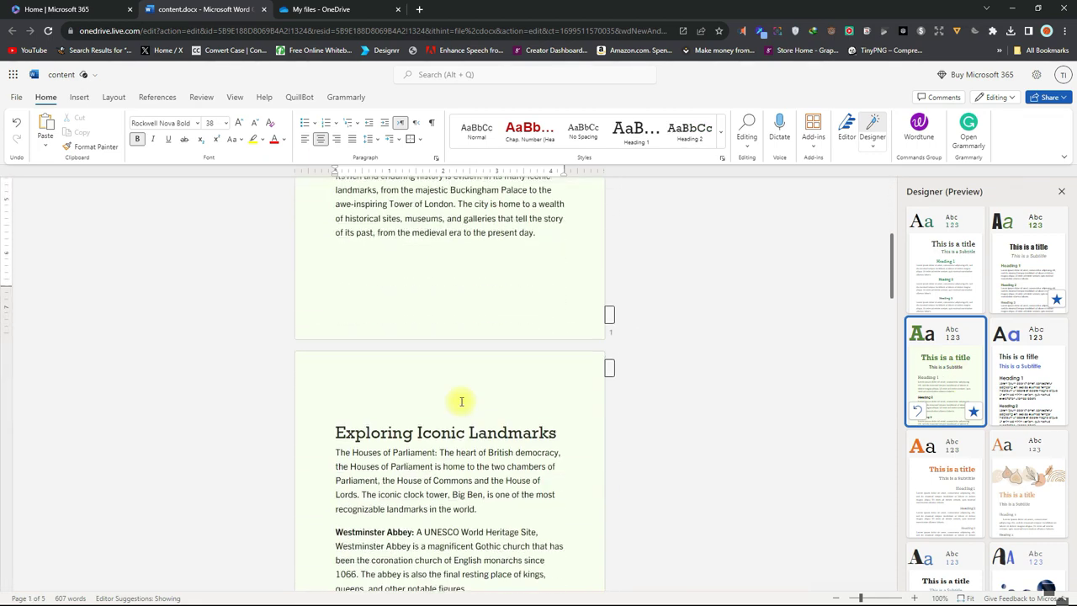
pyautogui.click(1009, 362)
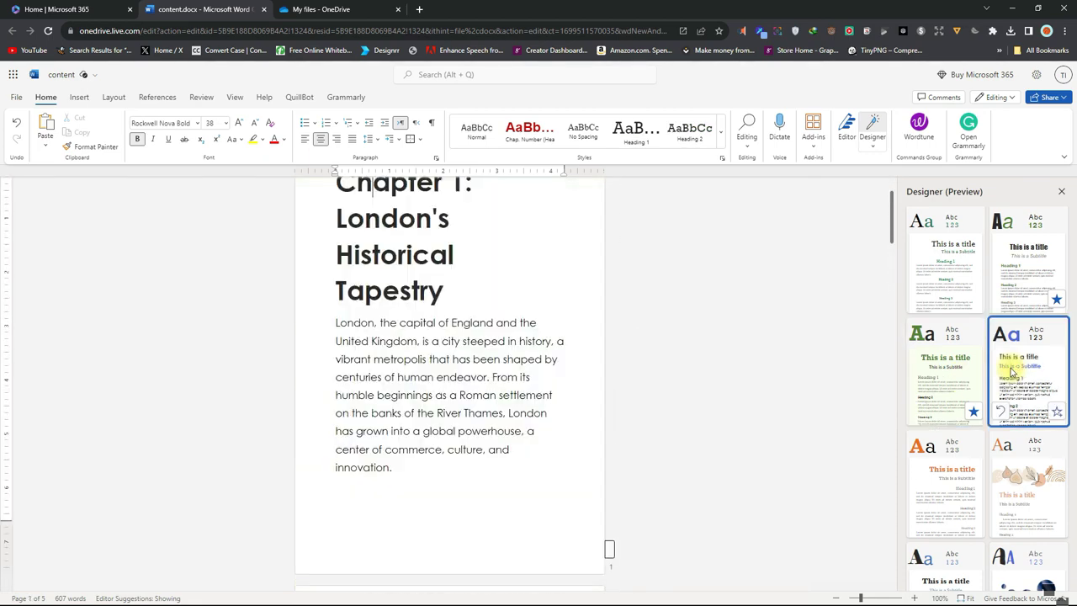
pyautogui.scroll(-6, 680, 385)
pyautogui.scroll(-10, 682, 388)
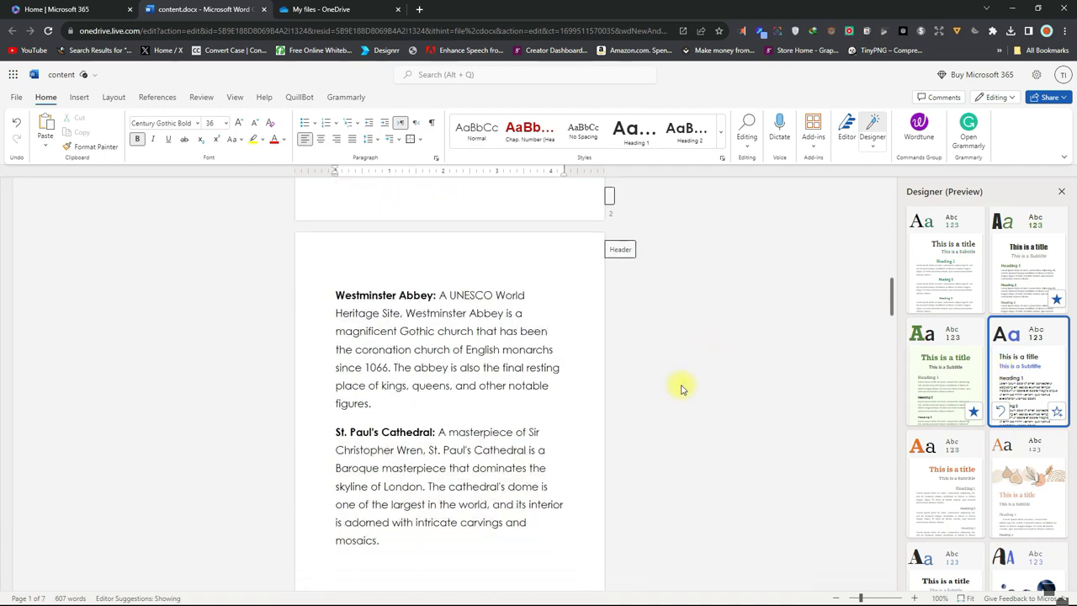
# Apply the illustrated orange design with the fig-and-leaf header picture.
pyautogui.click(955, 480)
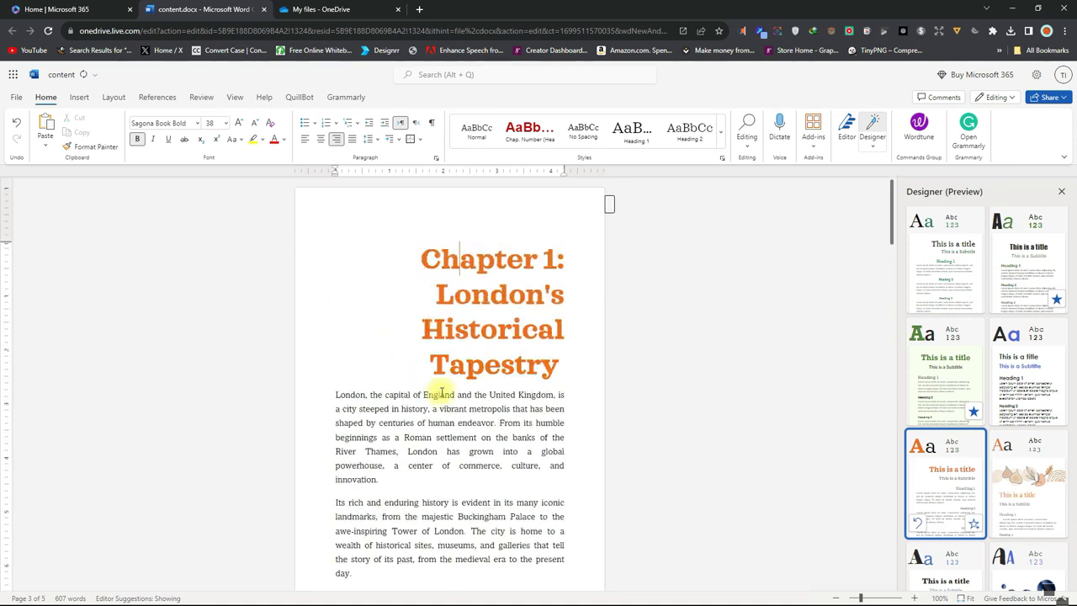
pyautogui.click(1005, 497)
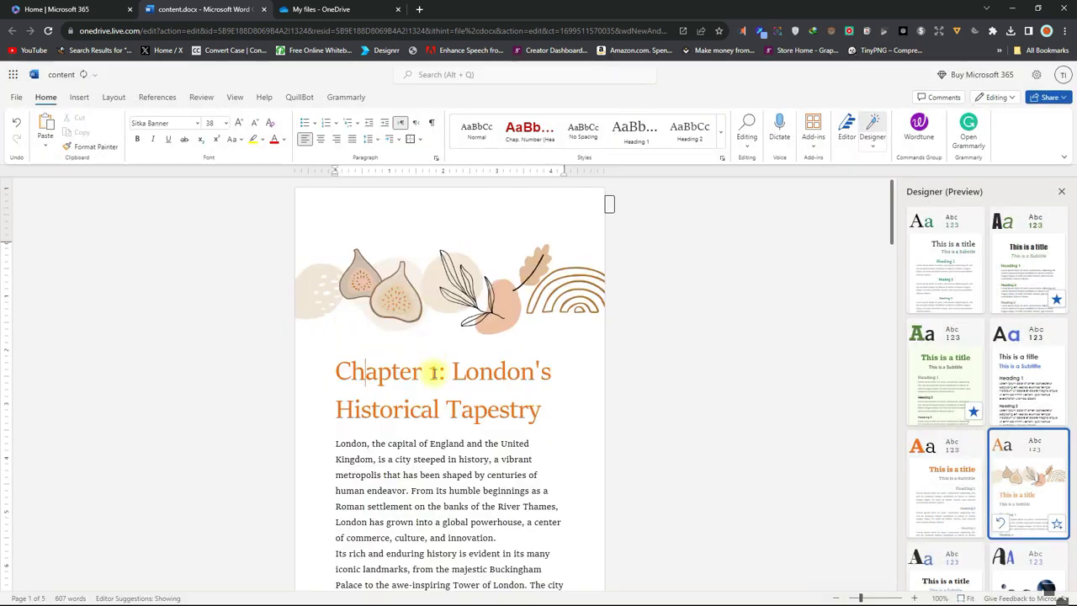
pyautogui.click(397, 265)
pyautogui.scroll(-7, 444, 312)
pyautogui.scroll(-15, 445, 313)
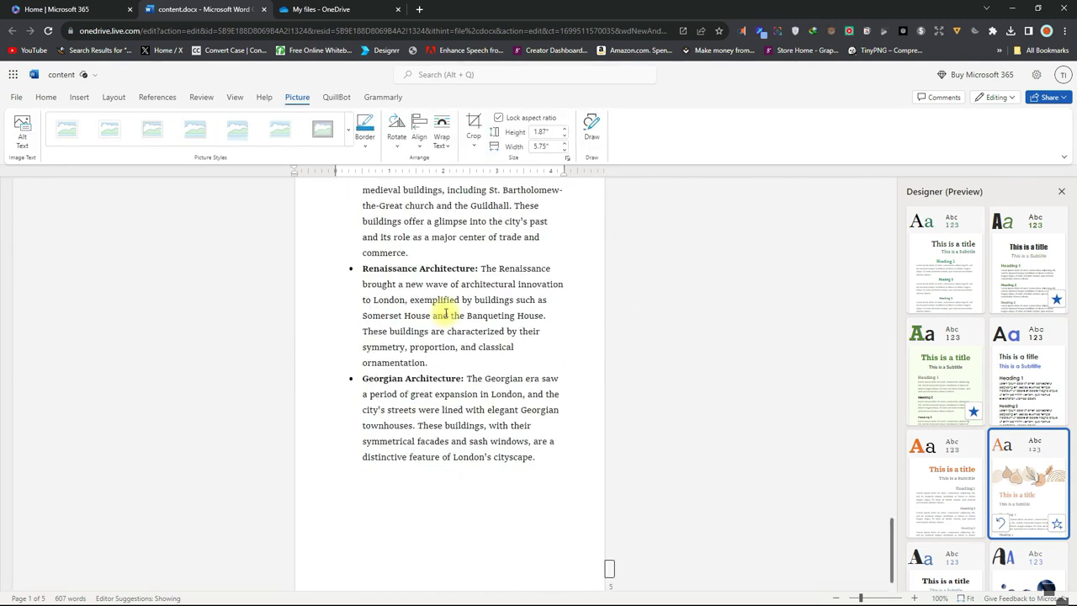
pyautogui.scroll(4, 383, 293)
# Download a third copy as content (2).docx and open it in desktop Word.
pyautogui.click(16, 96)
pyautogui.click(41, 241)
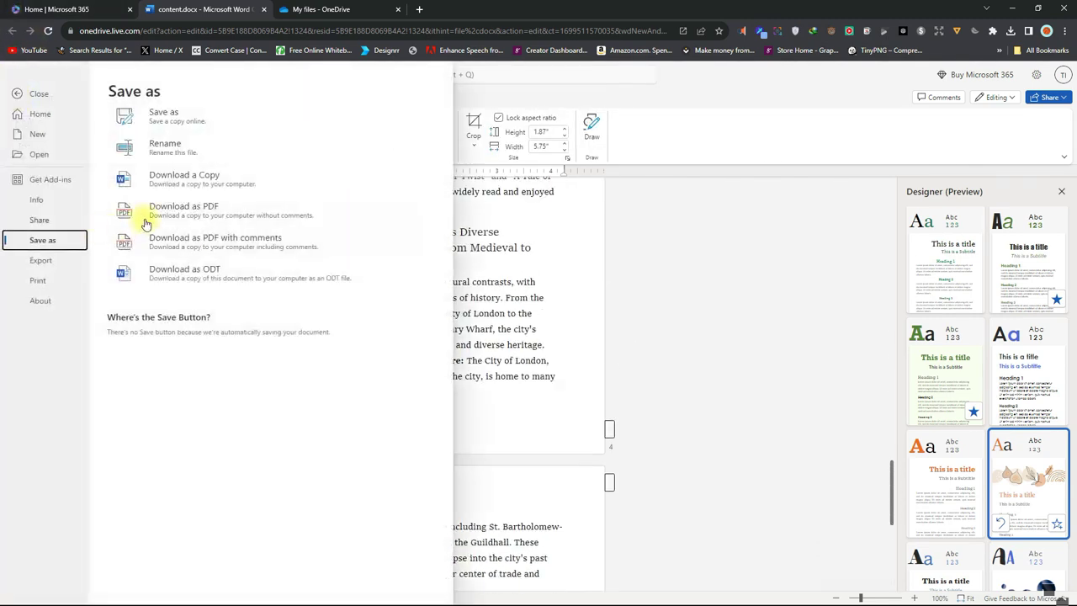
pyautogui.click(208, 184)
pyautogui.click(515, 359)
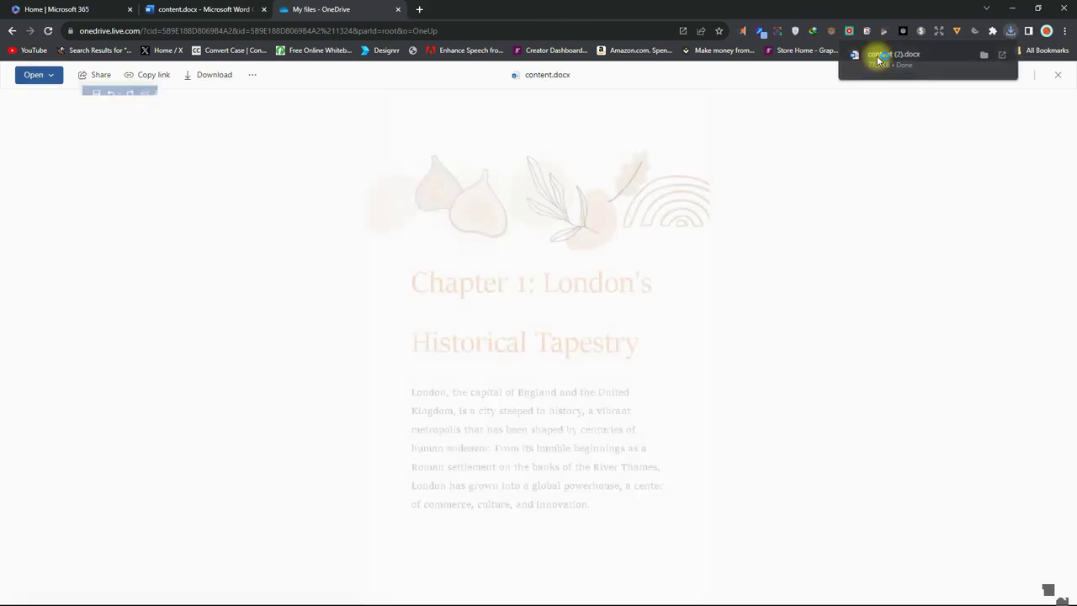
pyautogui.click(877, 58)
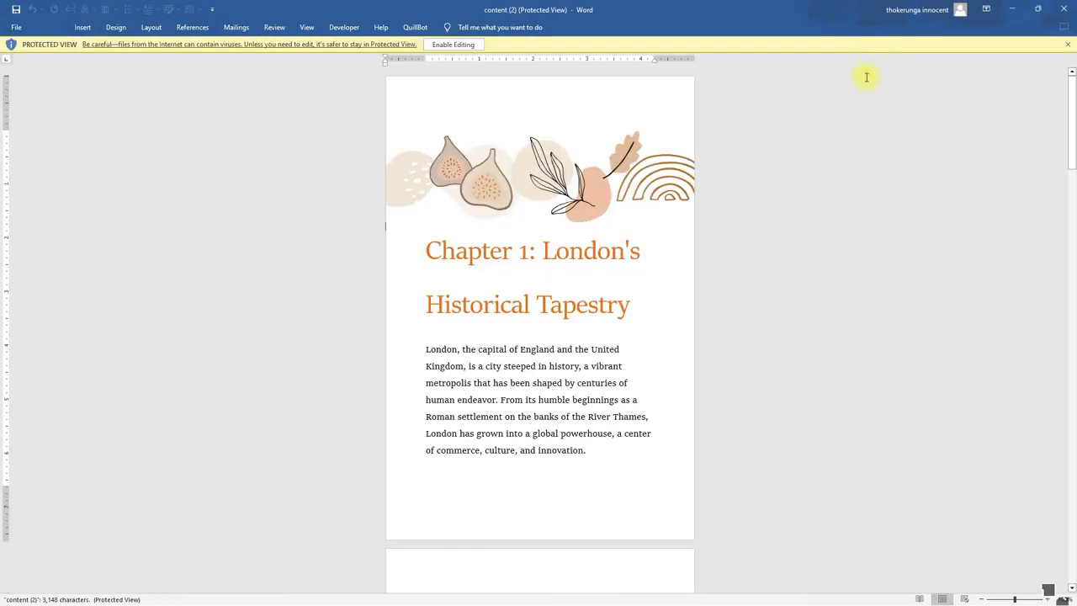
# Enable editing on content (2) and set the Chapter 1 title to 1.0 line spacing.
pyautogui.click(458, 45)
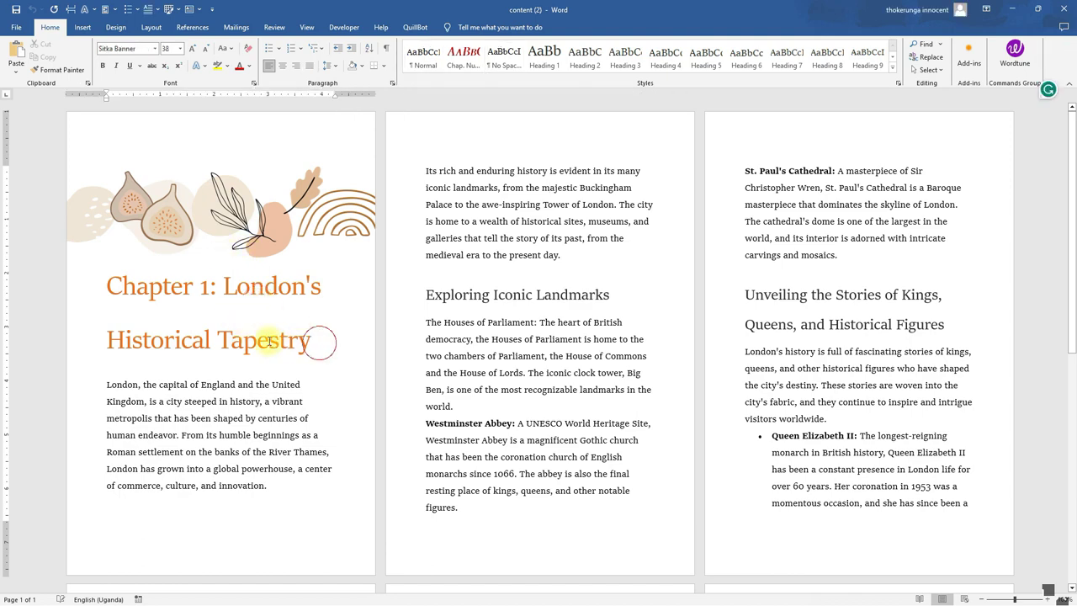
pyautogui.moveTo(284, 339); pyautogui.dragTo(145, 294)
pyautogui.click(333, 69)
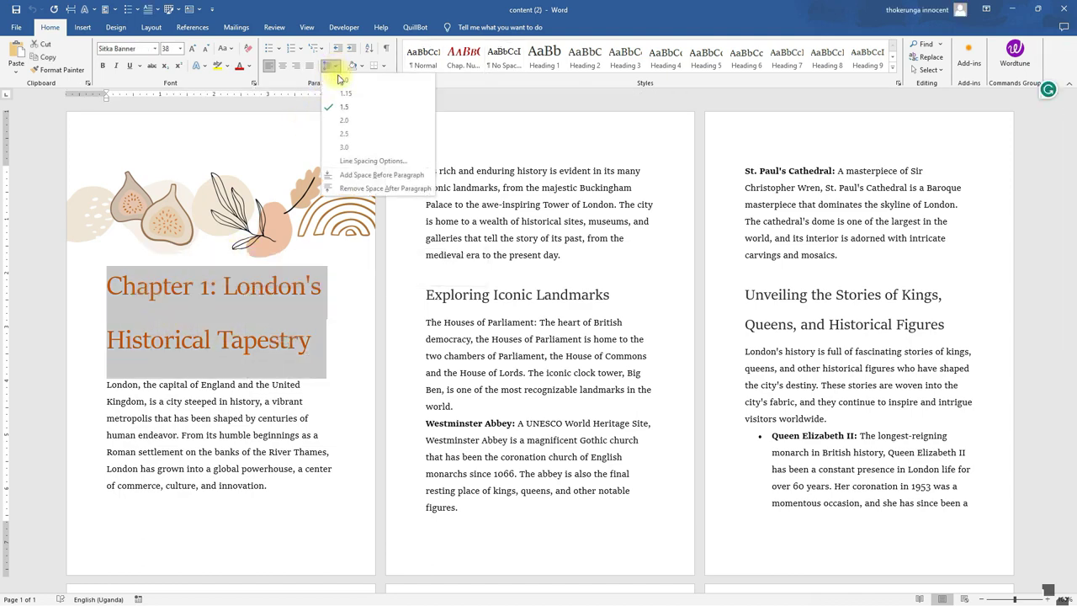
pyautogui.click(342, 80)
pyautogui.click(309, 321)
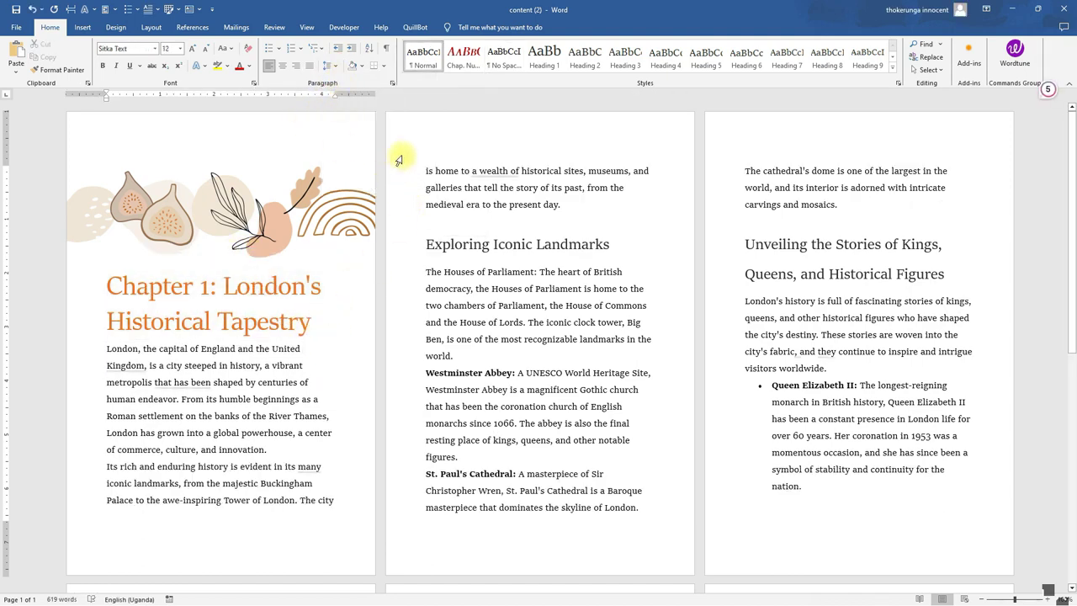
# Modify the Normal style so body text is justified.
pyautogui.rightClick(423, 55)
pyautogui.click(445, 75)
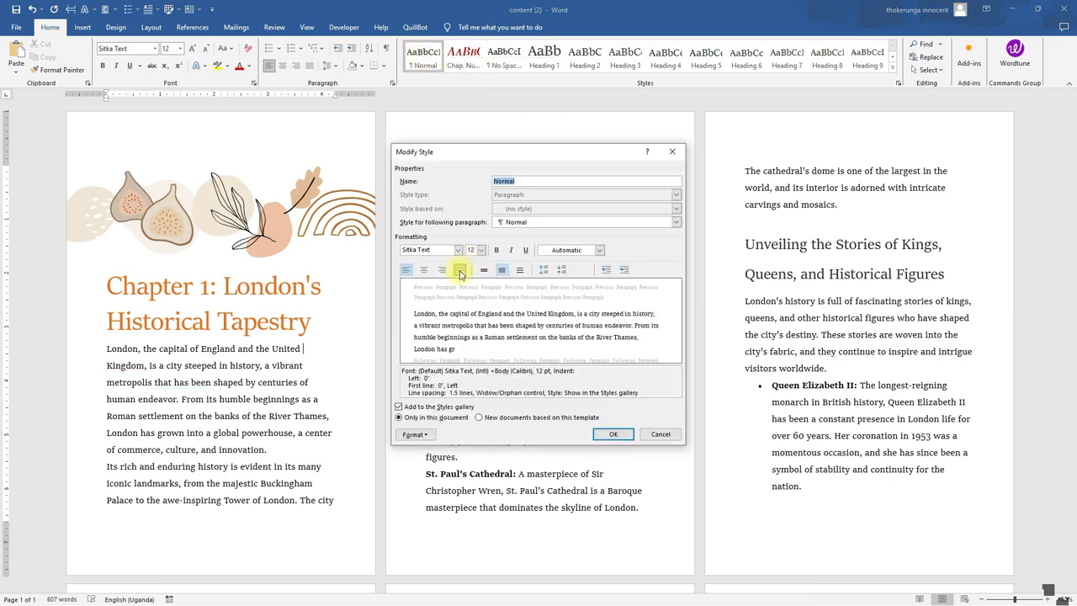
pyautogui.click(461, 270)
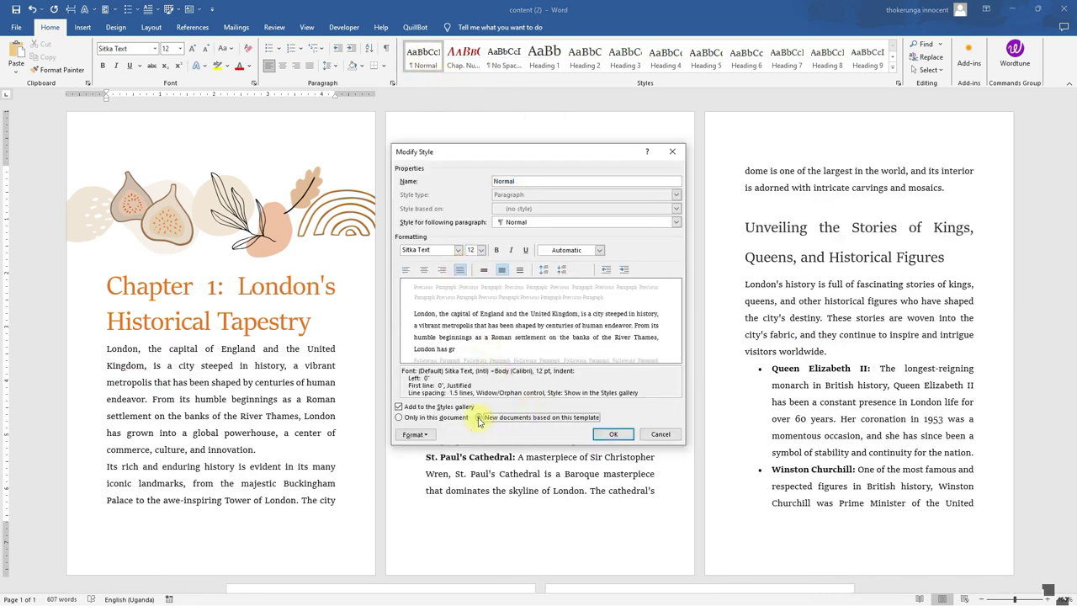
pyautogui.click(607, 439)
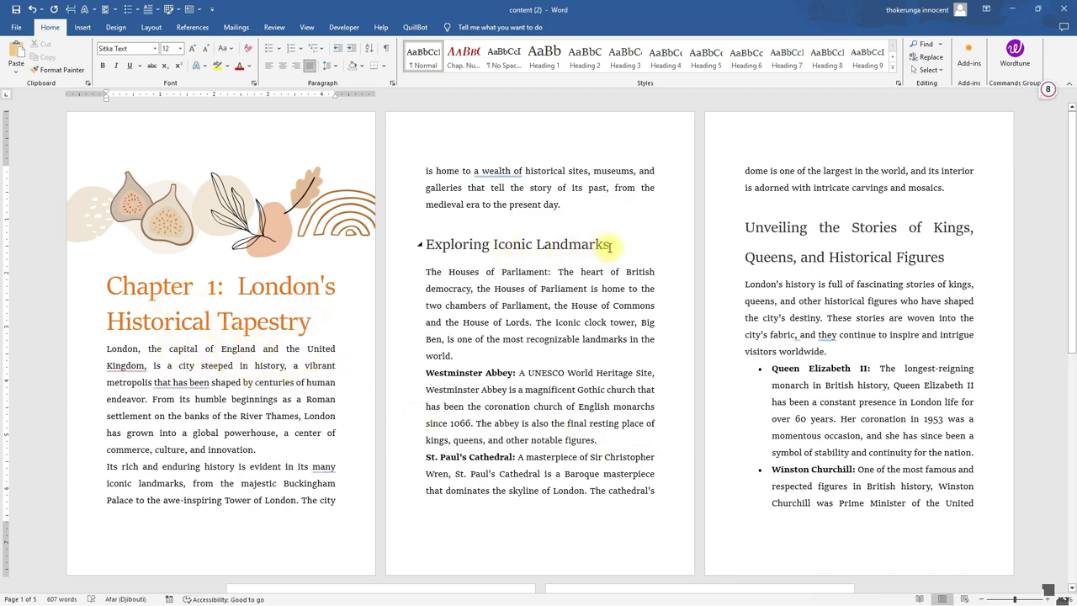
# Set the 'Unveiling the Stories of Kings, Queens' heading to 1.0 line spacing.
pyautogui.moveTo(957, 259); pyautogui.dragTo(749, 227)
pyautogui.click(328, 66)
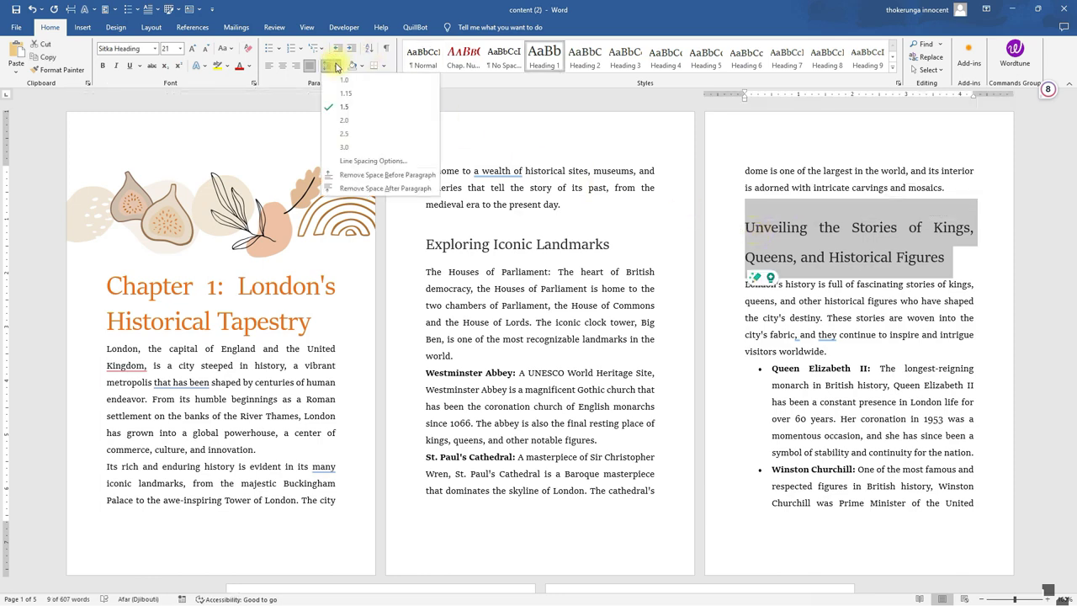
pyautogui.click(341, 82)
pyautogui.click(949, 250)
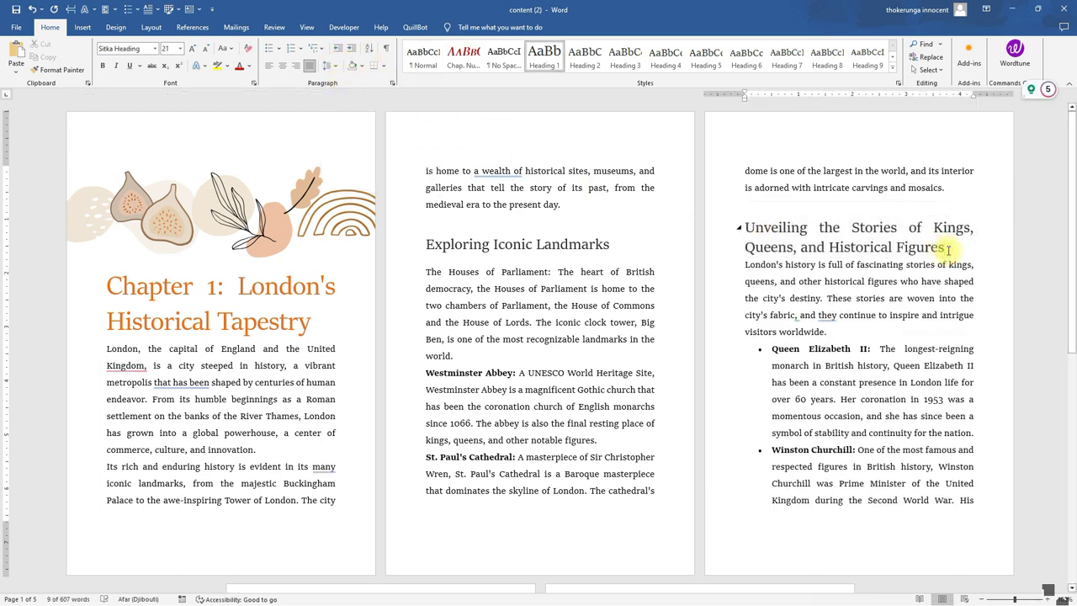
# Left-align the architectural-styles heading and give it 1.0 line spacing.
pyautogui.scroll(-5, 654, 344)
pyautogui.moveTo(308, 420); pyautogui.dragTo(266, 381)
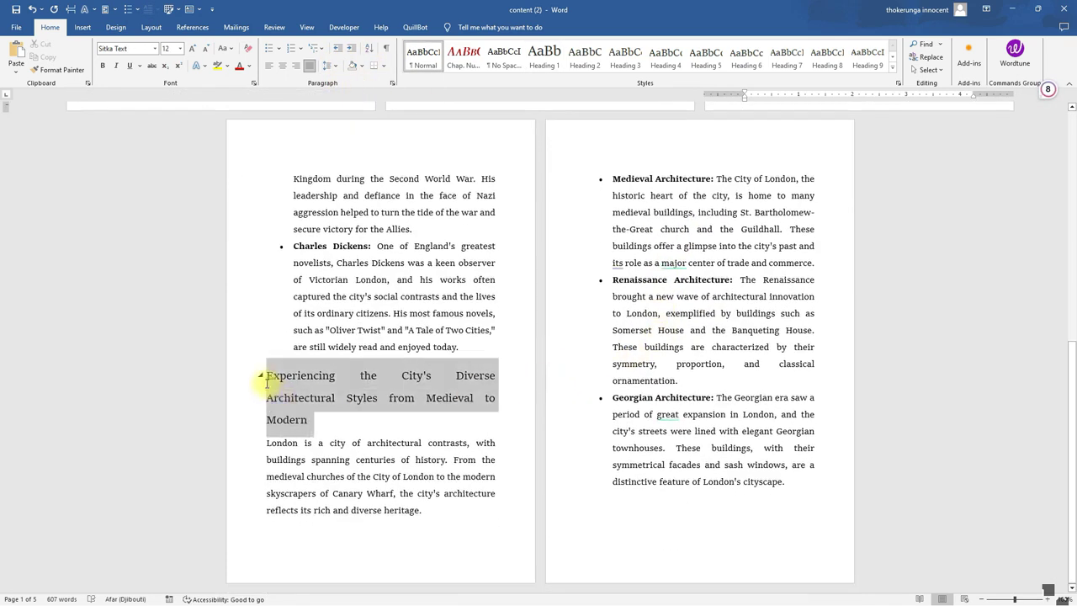
pyautogui.click(269, 65)
pyautogui.click(331, 66)
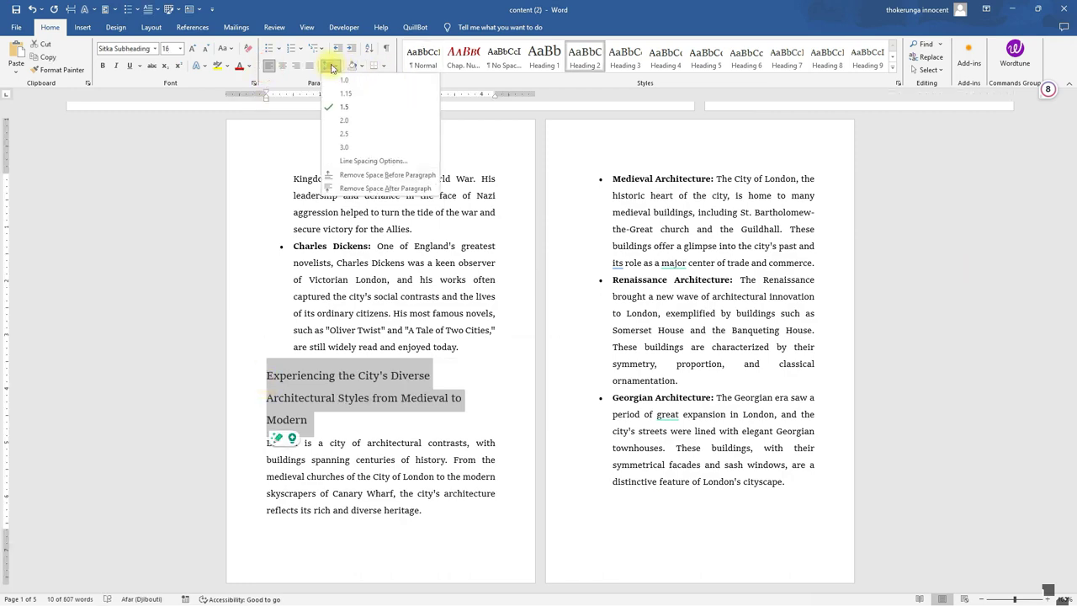
pyautogui.click(343, 80)
pyautogui.click(413, 413)
pyautogui.scroll(10, 420, 378)
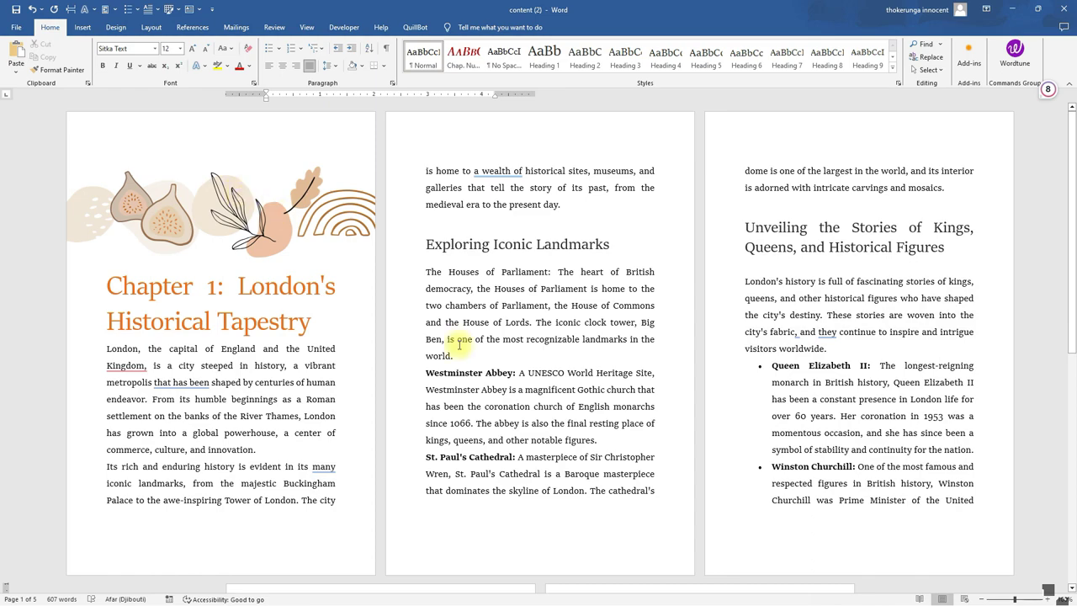
pyautogui.scroll(-2, 575, 421)
pyautogui.scroll(2, 575, 421)
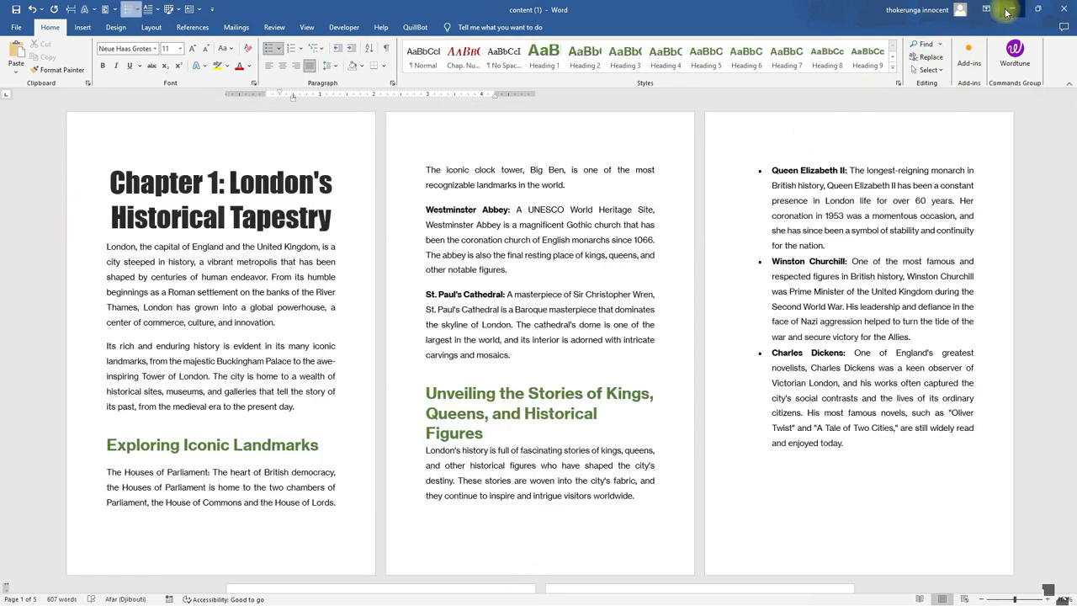
# In Word for the web, apply the Designer theme with dark blue circles.
pyautogui.click(1010, 9)
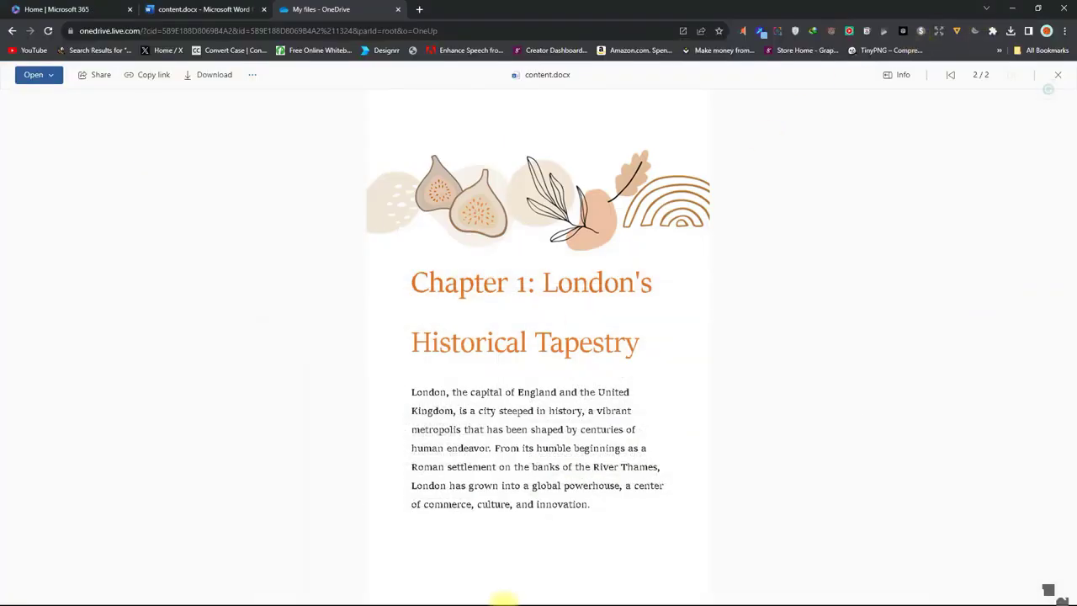
pyautogui.click(211, 7)
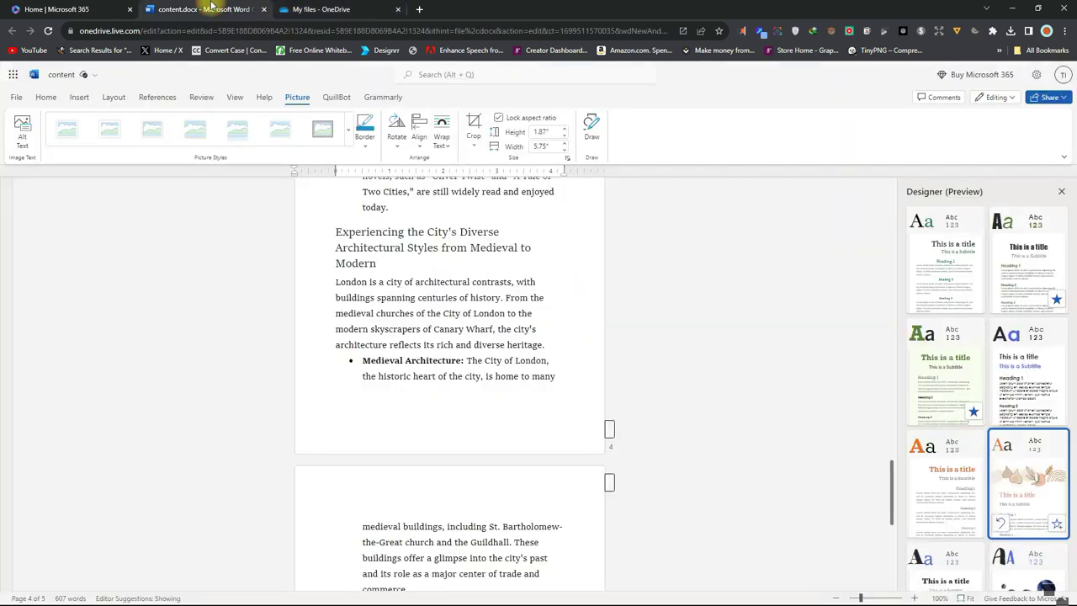
pyautogui.scroll(-3, 989, 451)
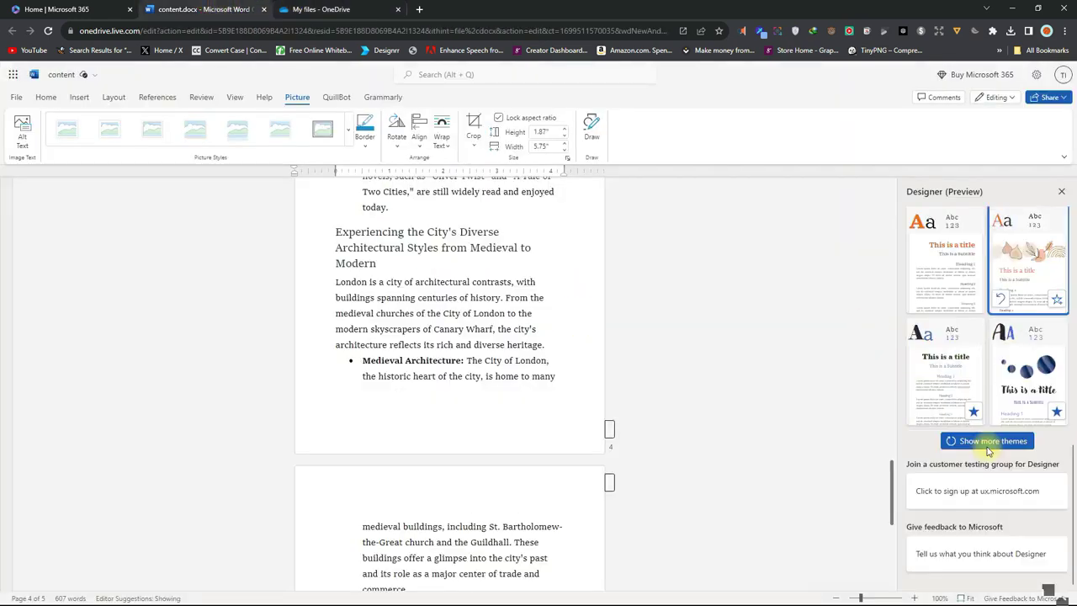
pyautogui.click(1019, 372)
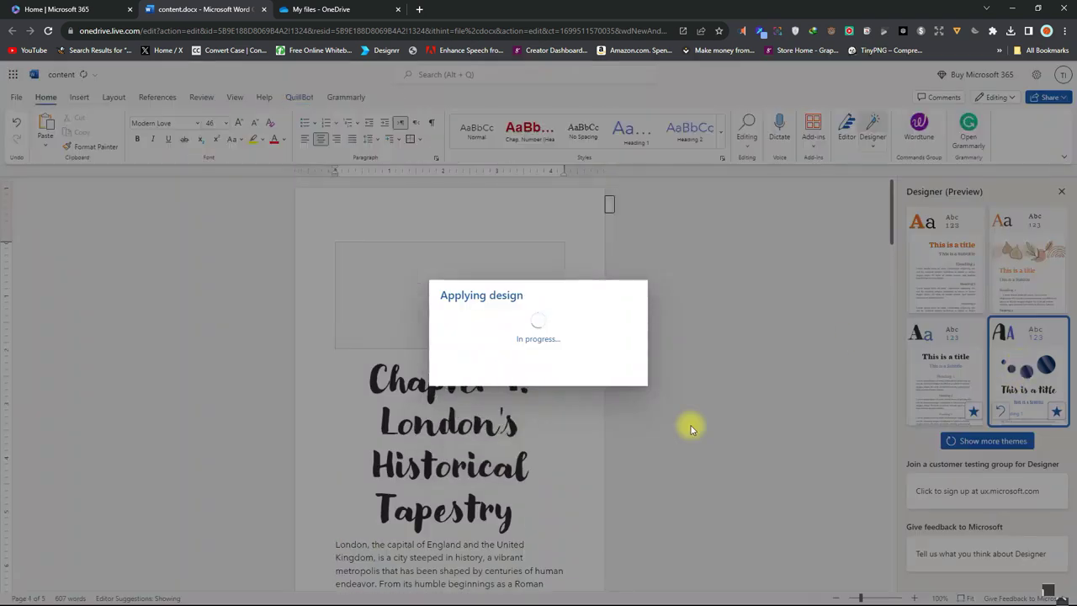
pyautogui.scroll(-3, 481, 354)
pyautogui.scroll(2, 538, 389)
pyautogui.scroll(-6, 469, 296)
pyautogui.scroll(-15, 469, 296)
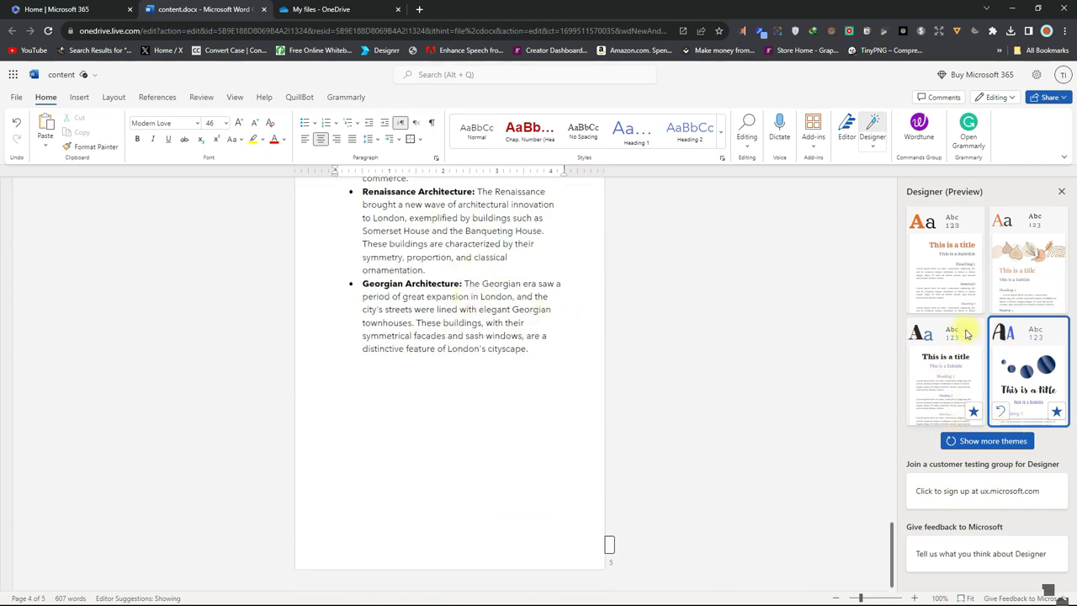
pyautogui.scroll(-5, 985, 337)
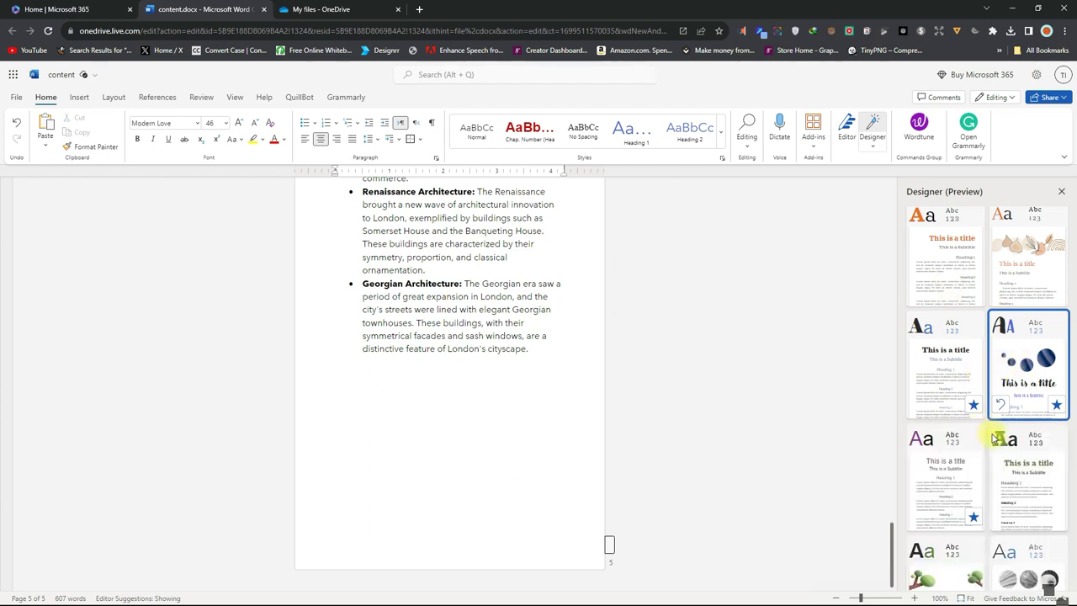
# Try the Rockwell Nova and grey-sphere themes, settle on the orange-banner theme, and open Save as.
pyautogui.click(956, 458)
pyautogui.scroll(-15, 431, 286)
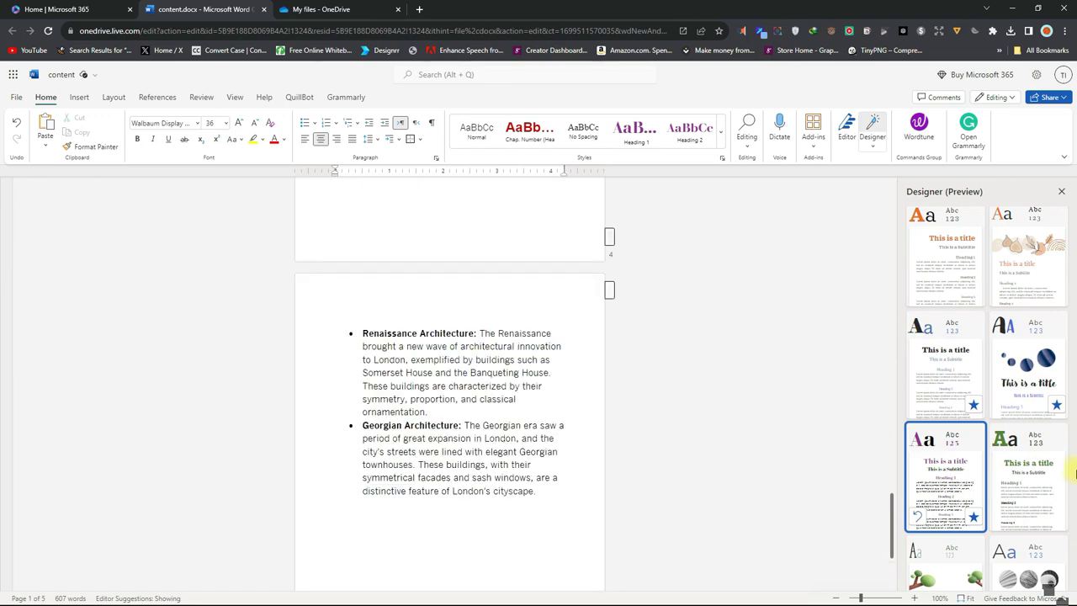
pyautogui.click(1028, 482)
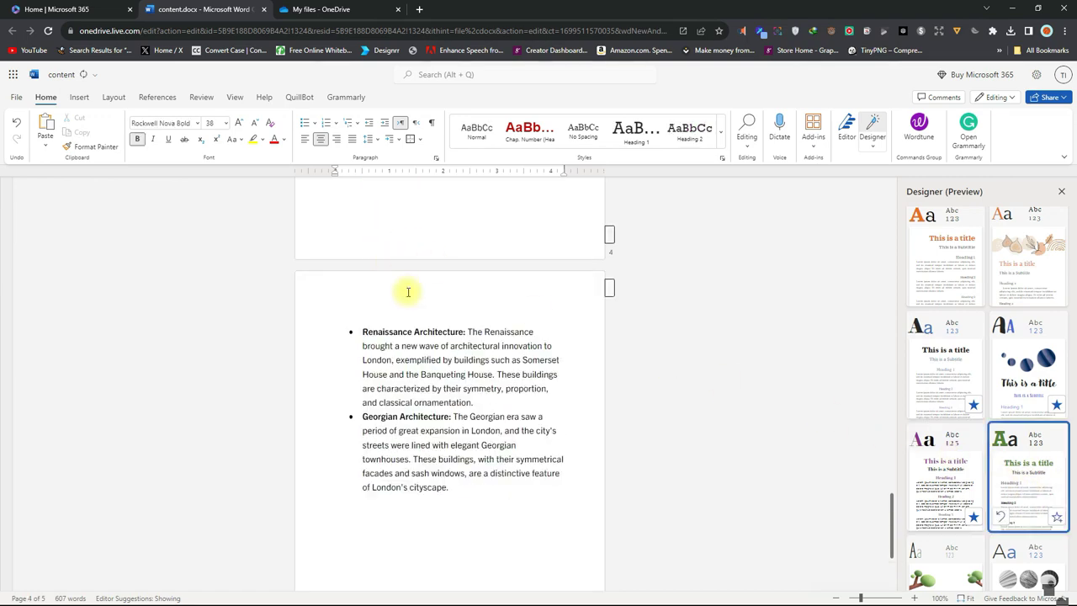
pyautogui.scroll(-3, 1041, 435)
pyautogui.click(1027, 357)
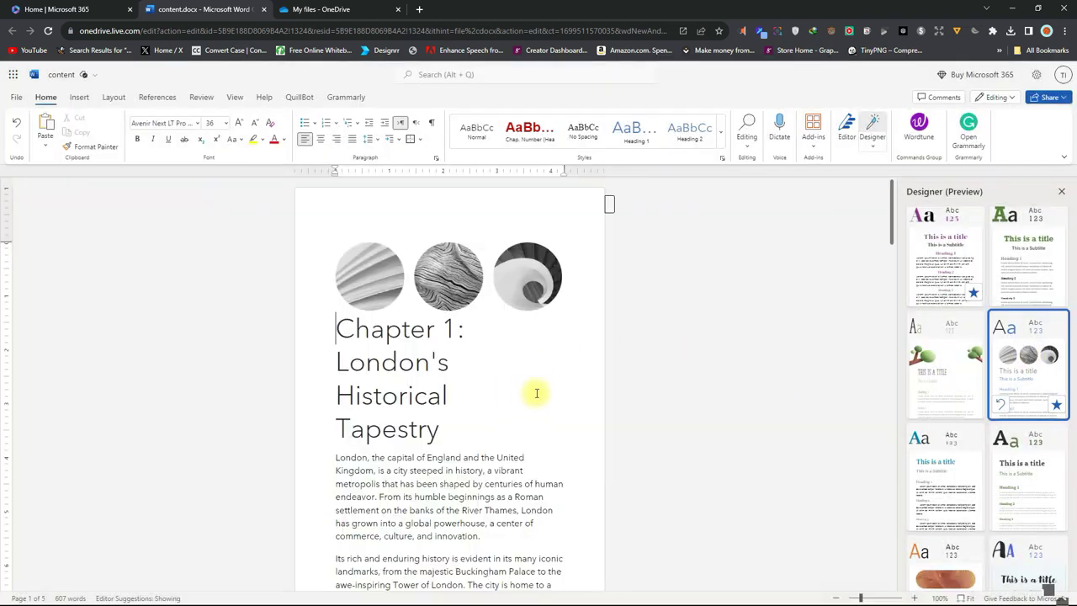
pyautogui.scroll(-2, 968, 471)
pyautogui.click(939, 481)
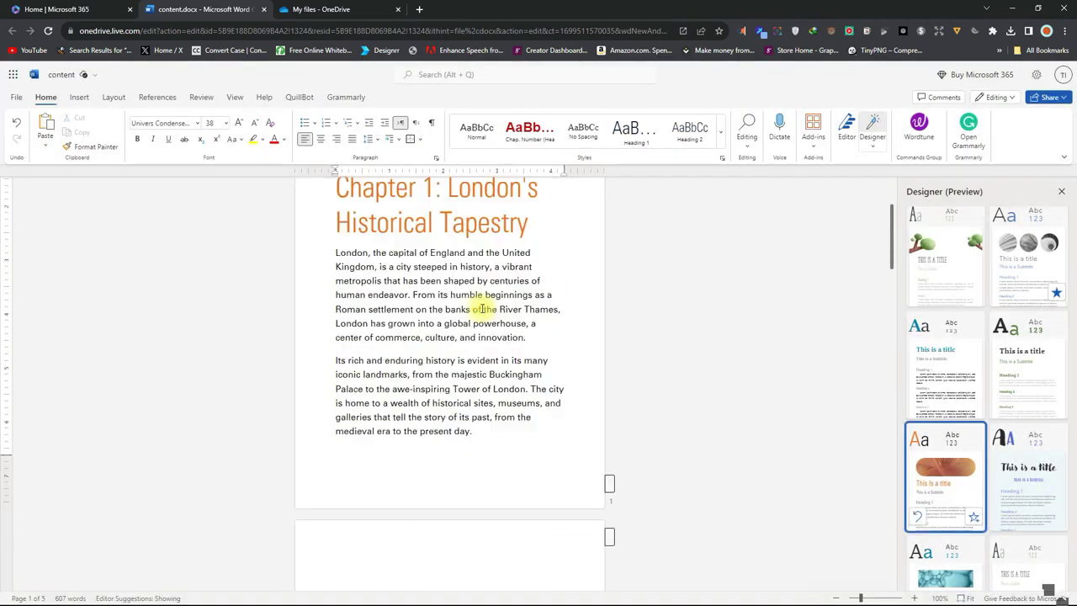
pyautogui.scroll(-10, 481, 308)
pyautogui.scroll(8, 484, 309)
pyautogui.scroll(3, 483, 309)
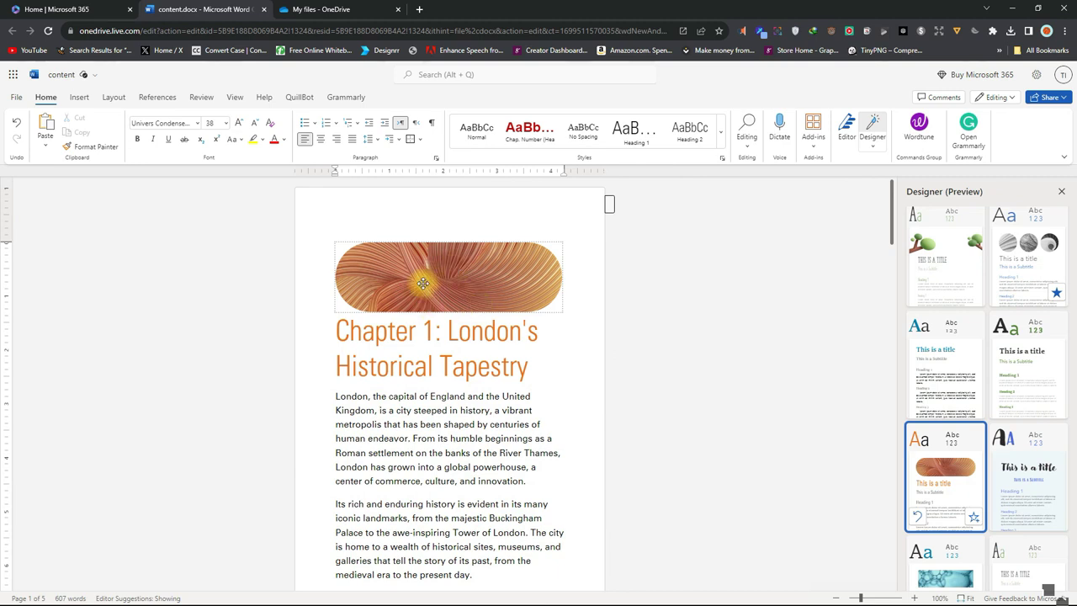
pyautogui.click(295, 269)
pyautogui.click(18, 97)
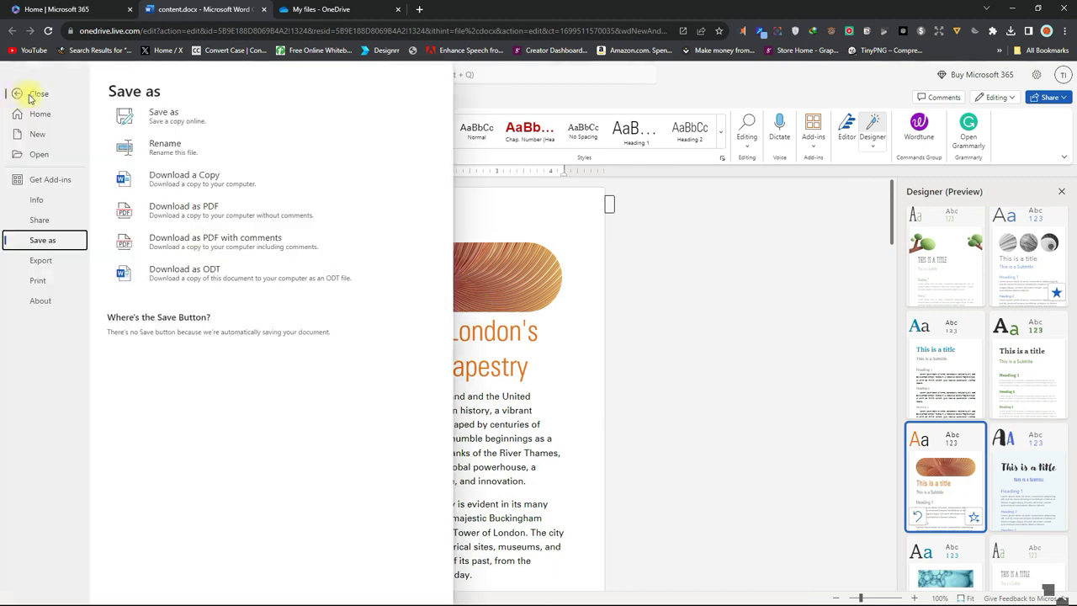
# Download a copy, enable editing in desktop Word, and choose Change Picture for the banner.
pyautogui.click(201, 186)
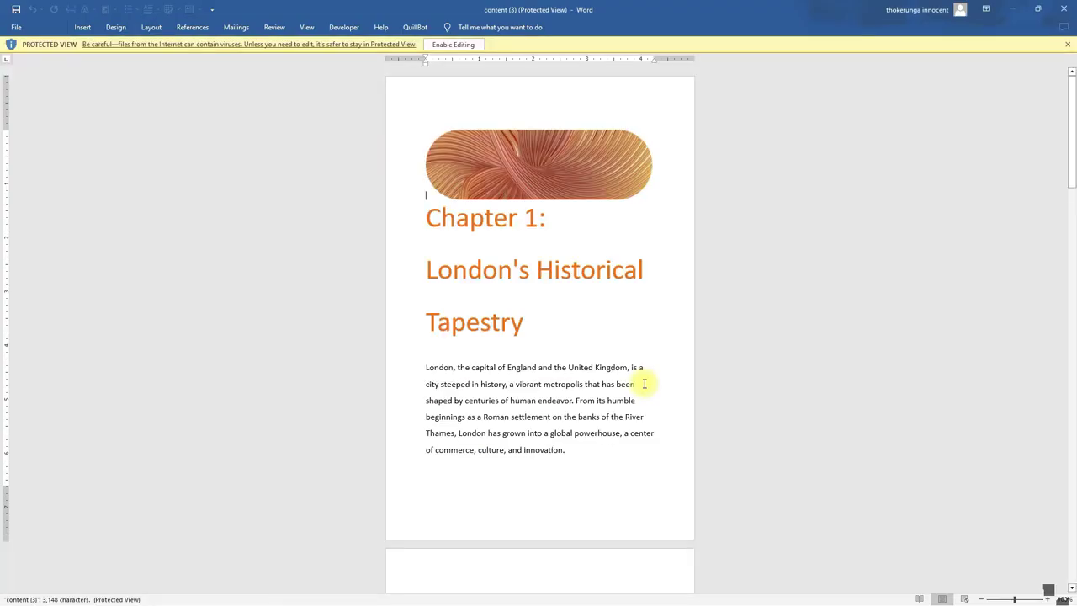
pyautogui.click(450, 48)
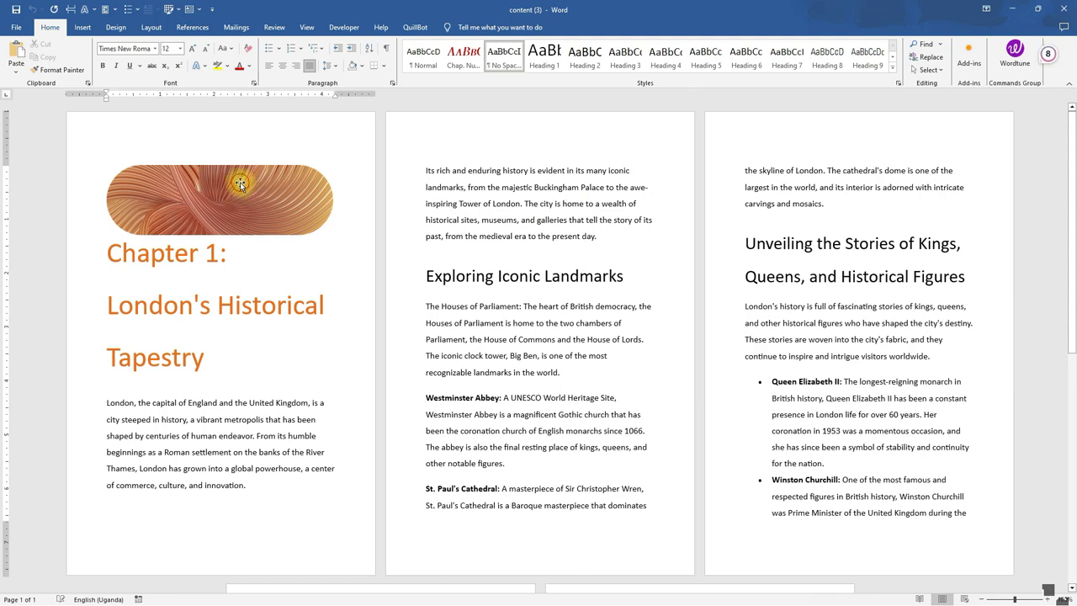
pyautogui.click(240, 184)
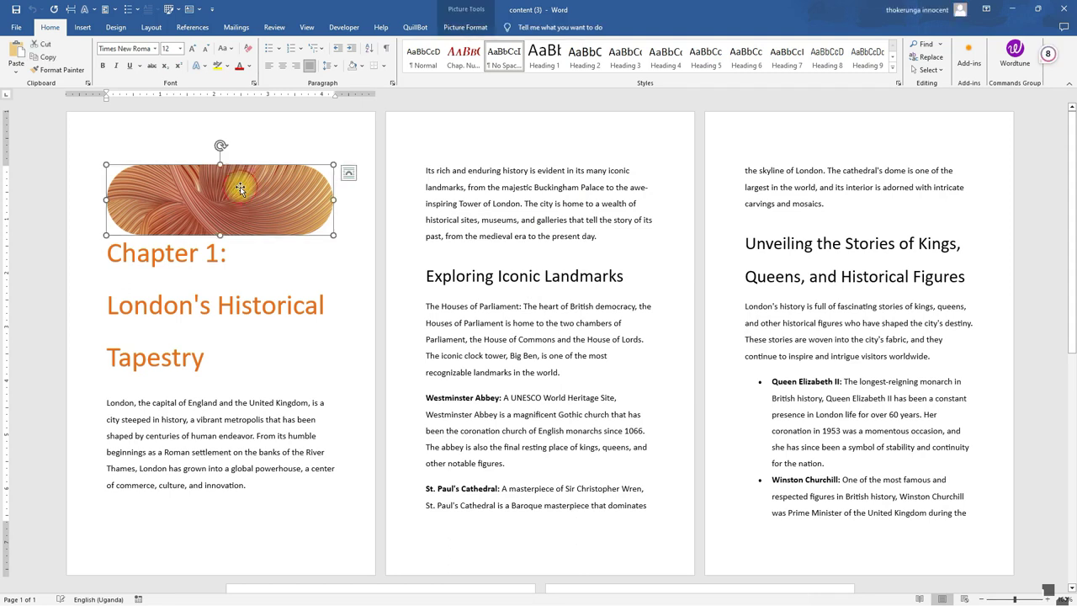
pyautogui.click(466, 27)
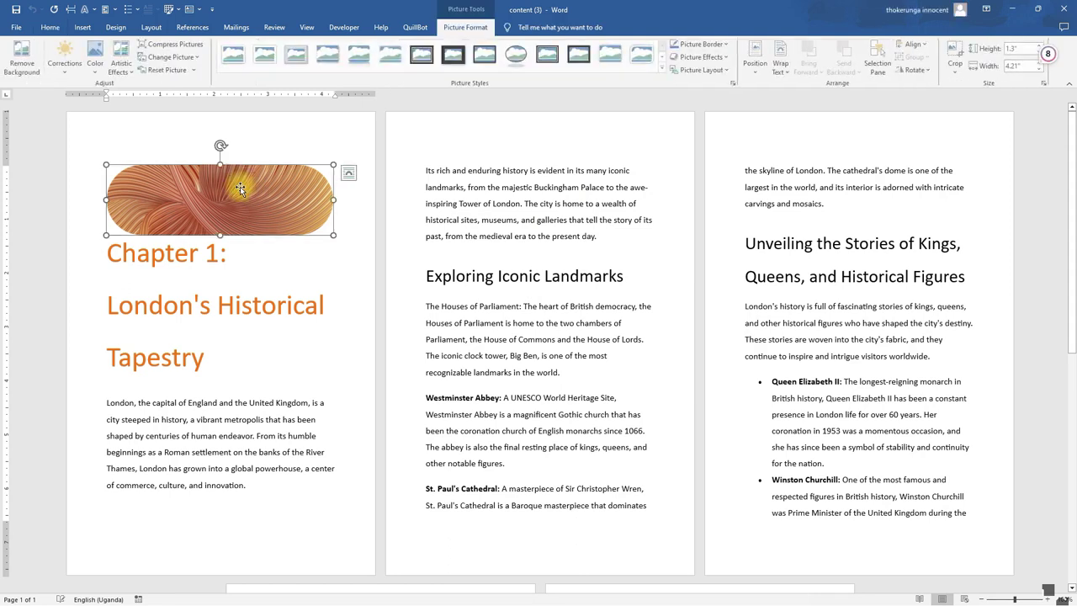
pyautogui.click(170, 72)
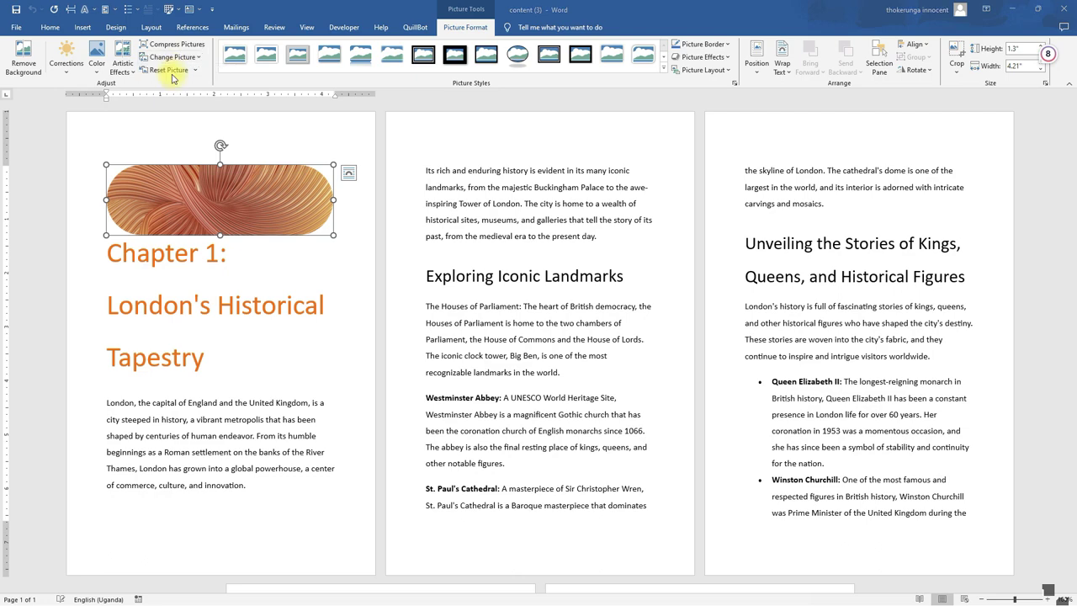
# Replace the banner with the orange swirl image from the Downloads folder.
pyautogui.click(50, 78)
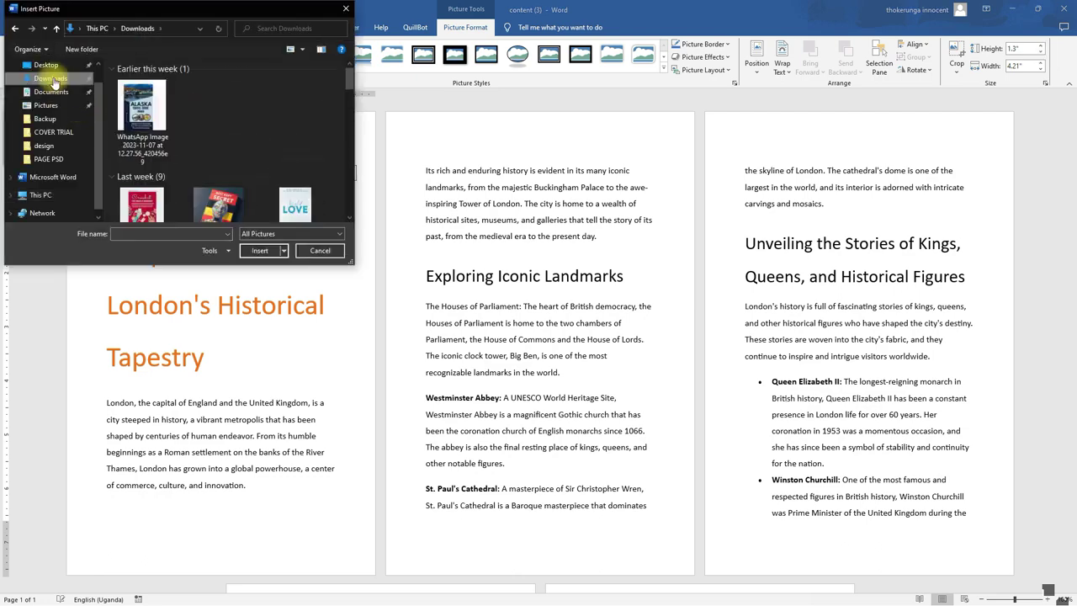
pyautogui.scroll(-3, 238, 152)
pyautogui.scroll(2, 237, 147)
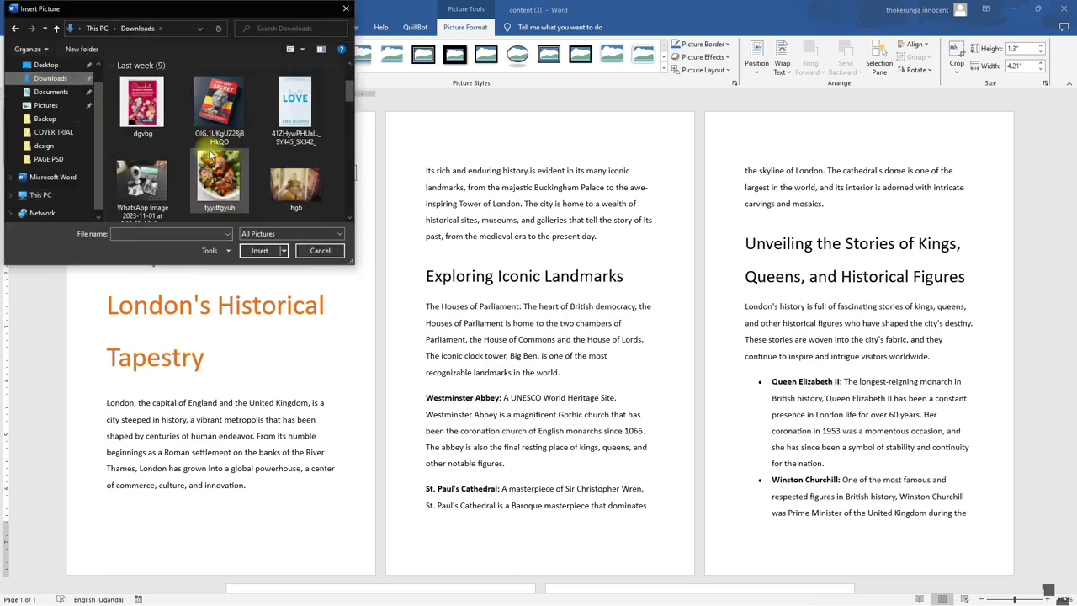
pyautogui.doubleClick(234, 165)
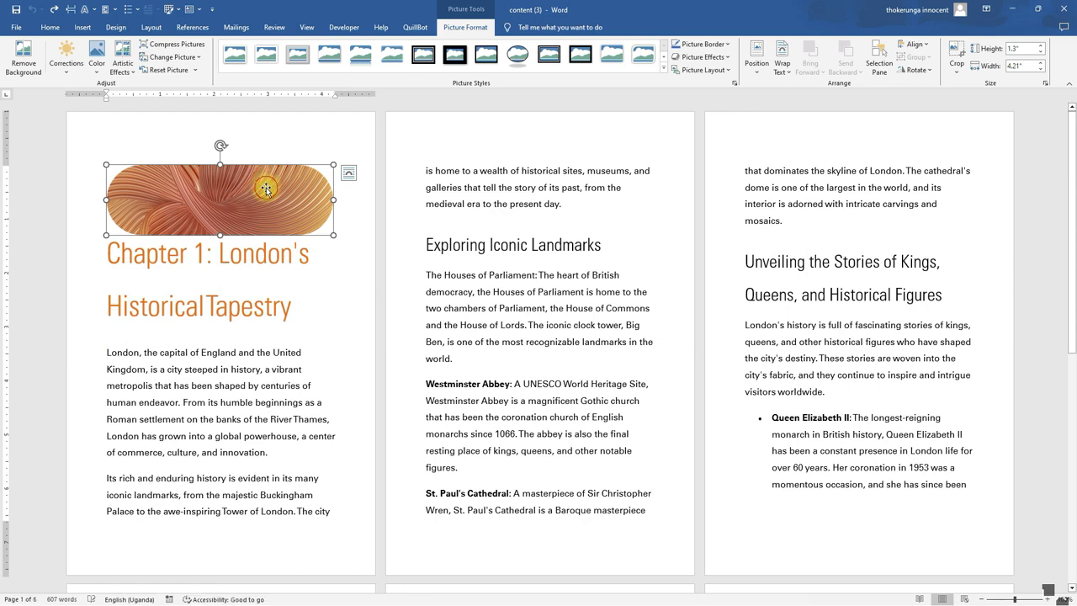
pyautogui.click(272, 379)
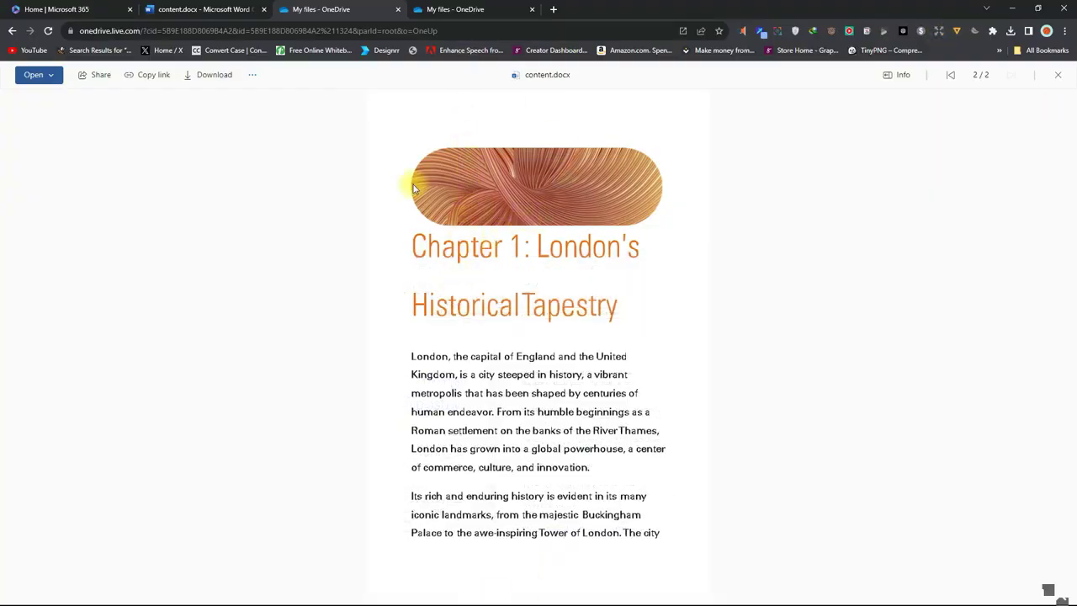
# Compare the swirl-banner and fig-design OneDrive previews with the web document, then go to Microsoft 365 home.
pyautogui.click(219, 10)
pyautogui.click(298, 8)
pyautogui.click(445, 7)
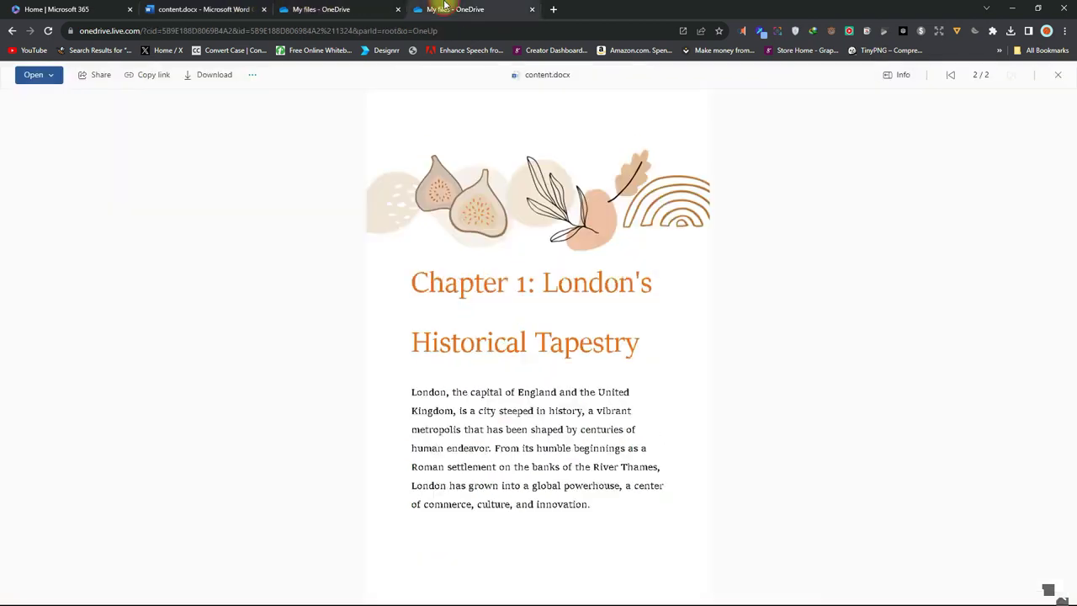
pyautogui.click(324, 9)
pyautogui.click(206, 8)
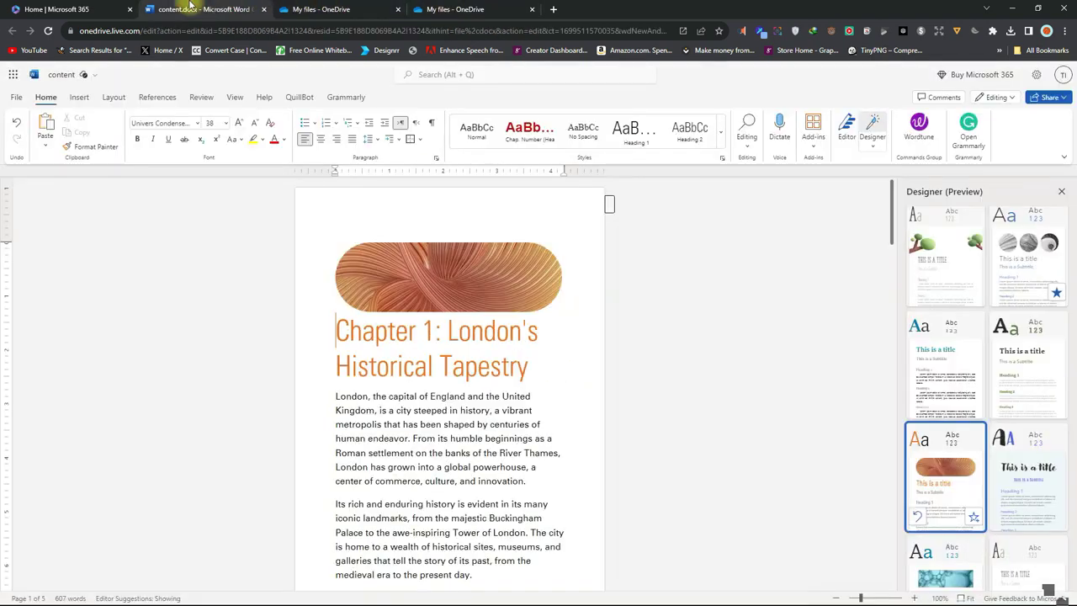
pyautogui.click(86, 7)
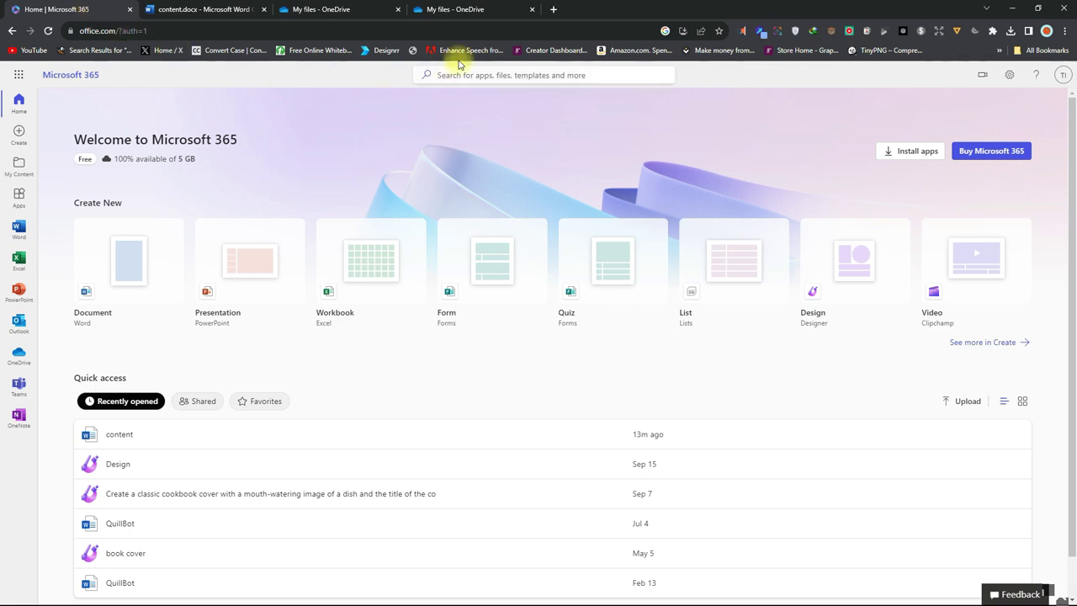
pyautogui.scroll(-1, 568, 172)
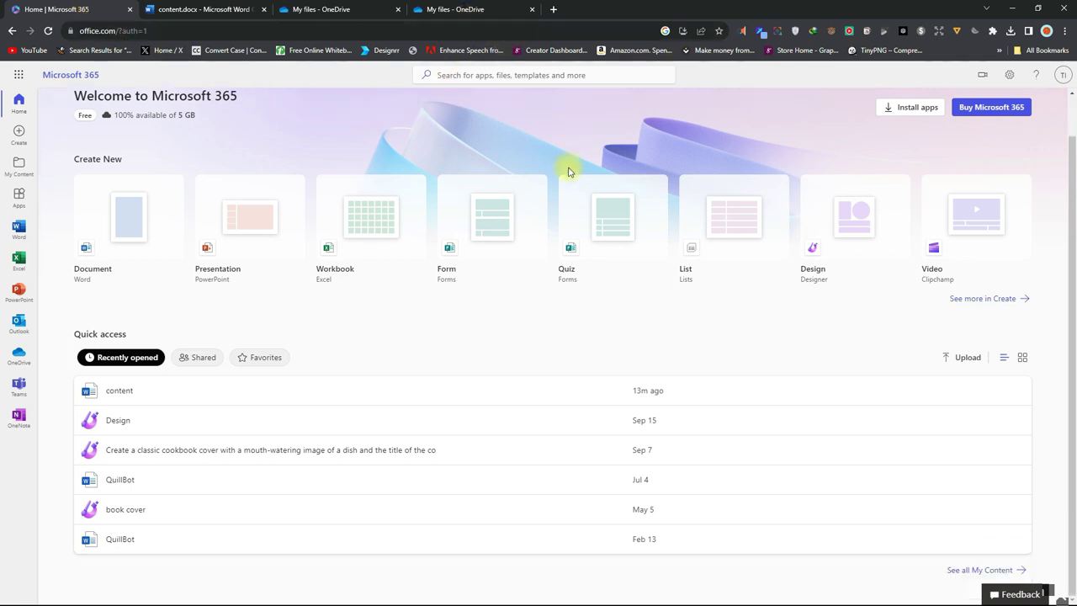